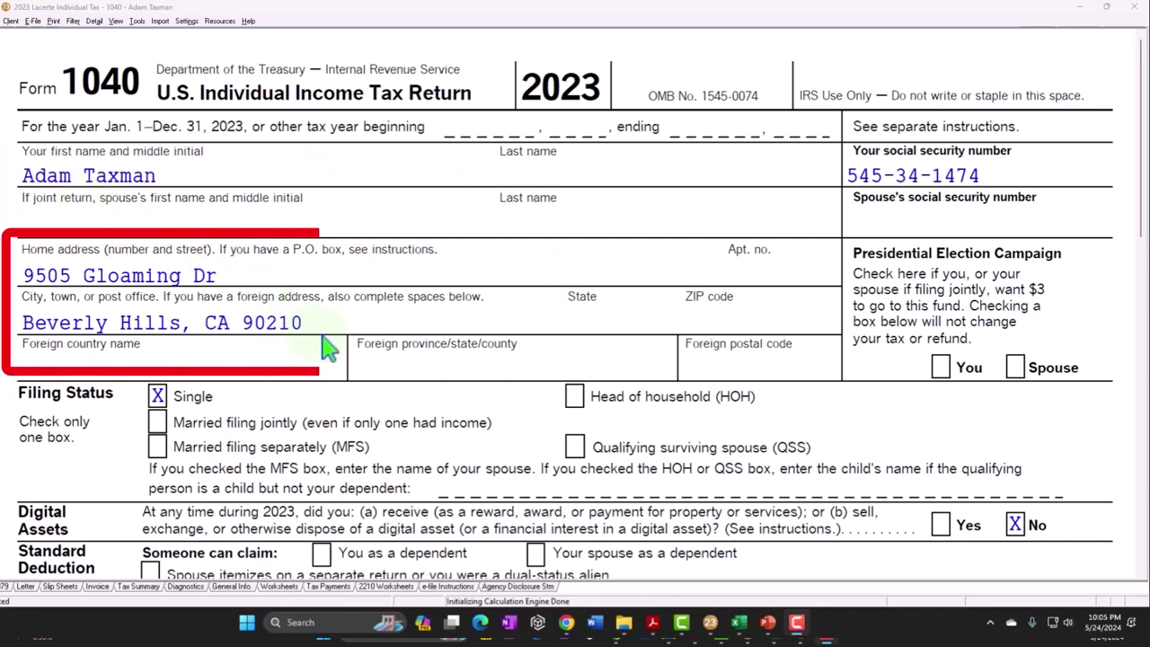
- Review page 1 of Form 1040 from the filing status and W-2 wages through to taxable income on line 15
scroll(424, 423, "down", 3)
scroll(424, 424, "down", 1)
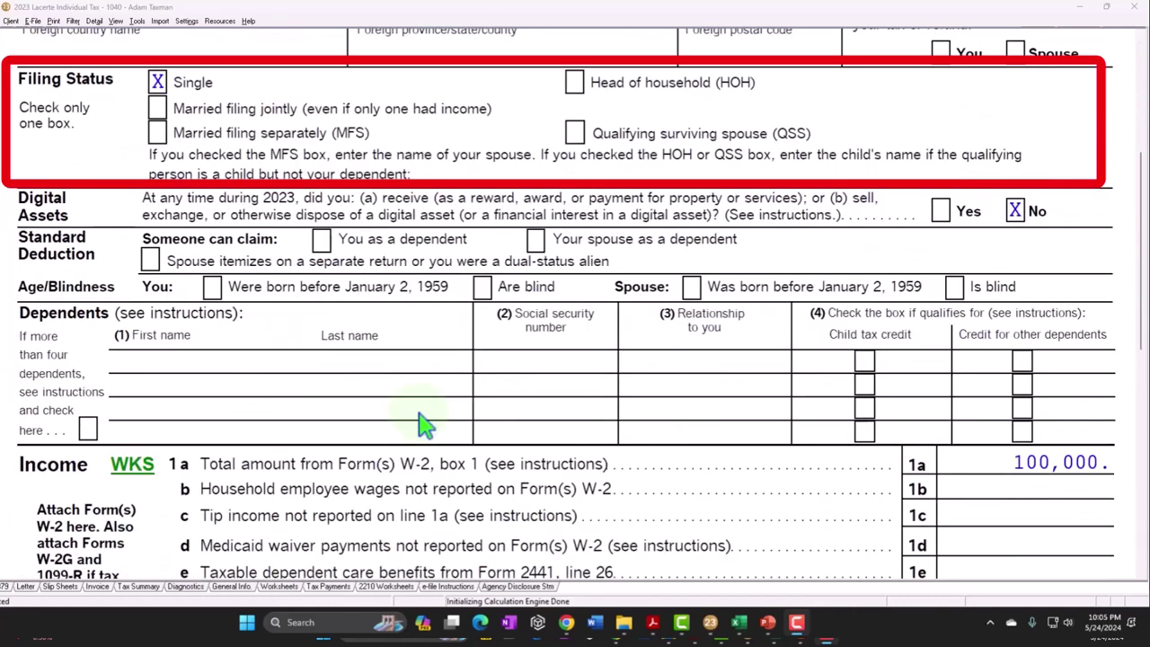
scroll(424, 423, "down", 2)
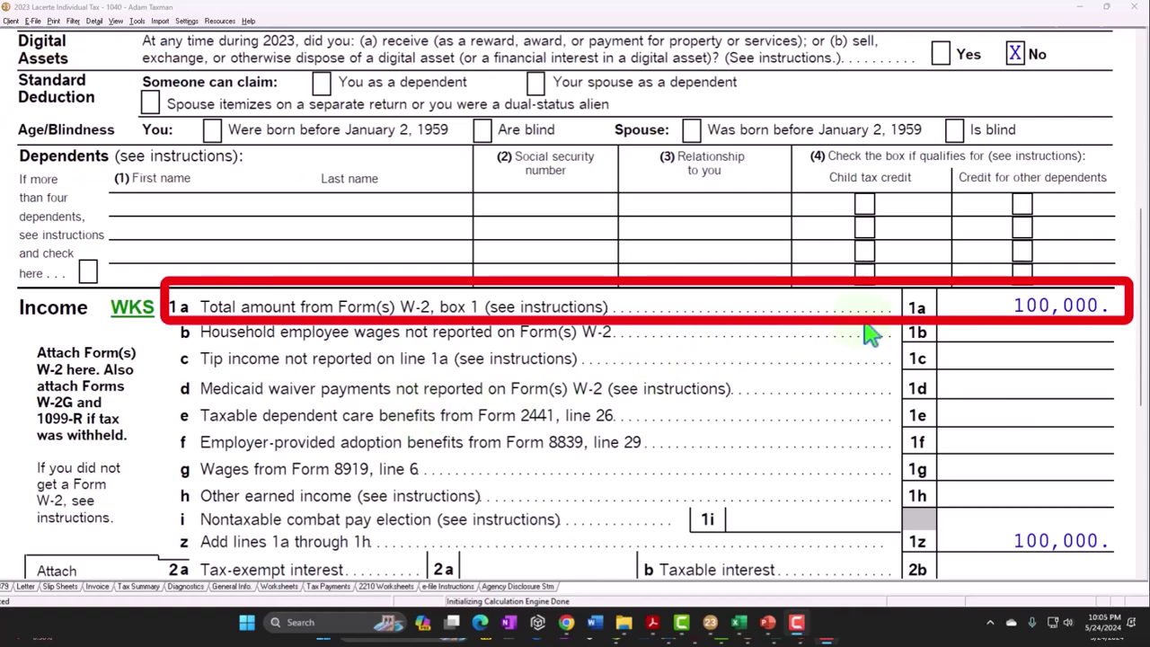
scroll(869, 332, "down", 6)
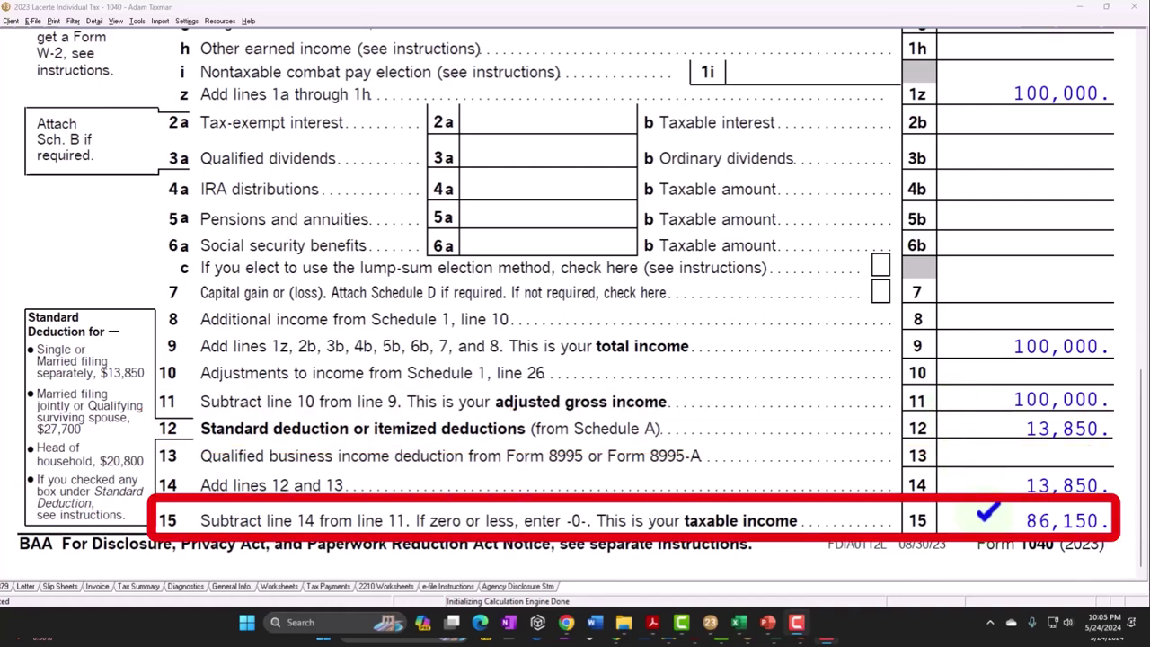
- Switch to the 8246 Worksheet in Excel and check the income, standard deduction, taxable income and tax before credits on P Tax Formula
left_click_drag(738, 621, 810, 633)
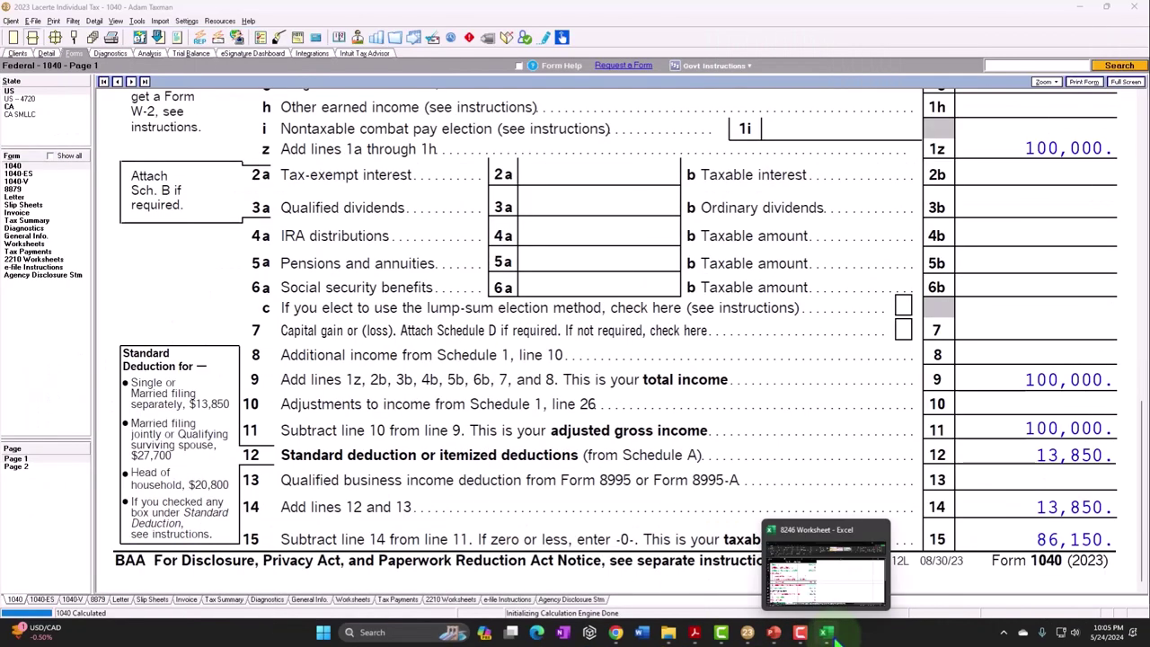
left_click(828, 632)
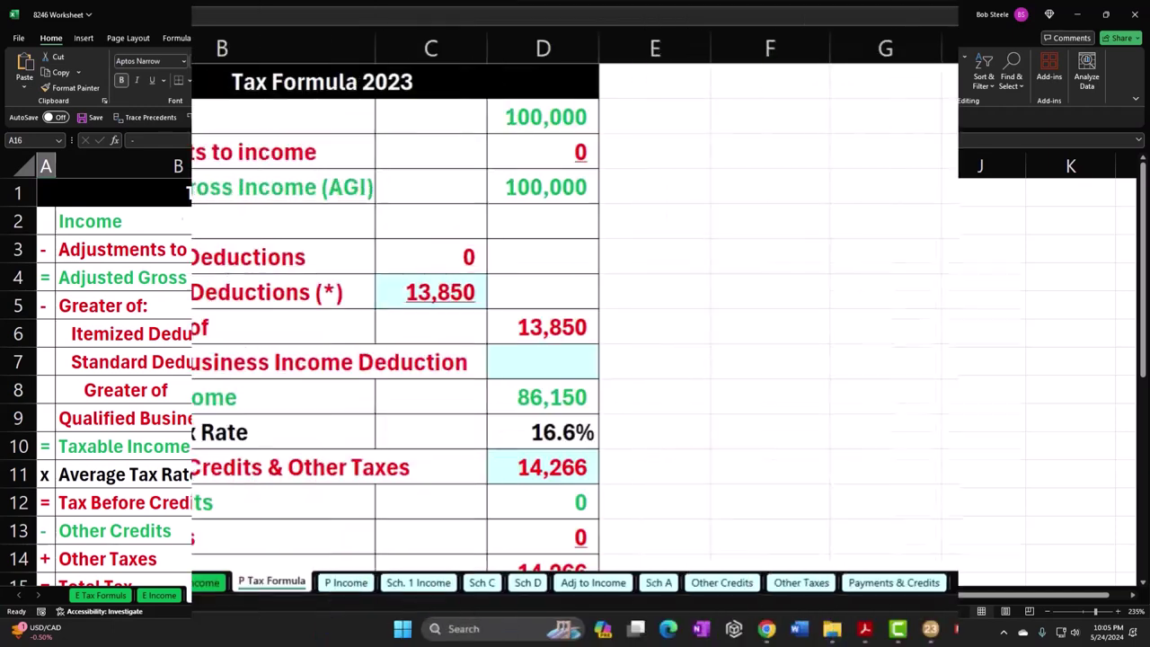
left_click(572, 124)
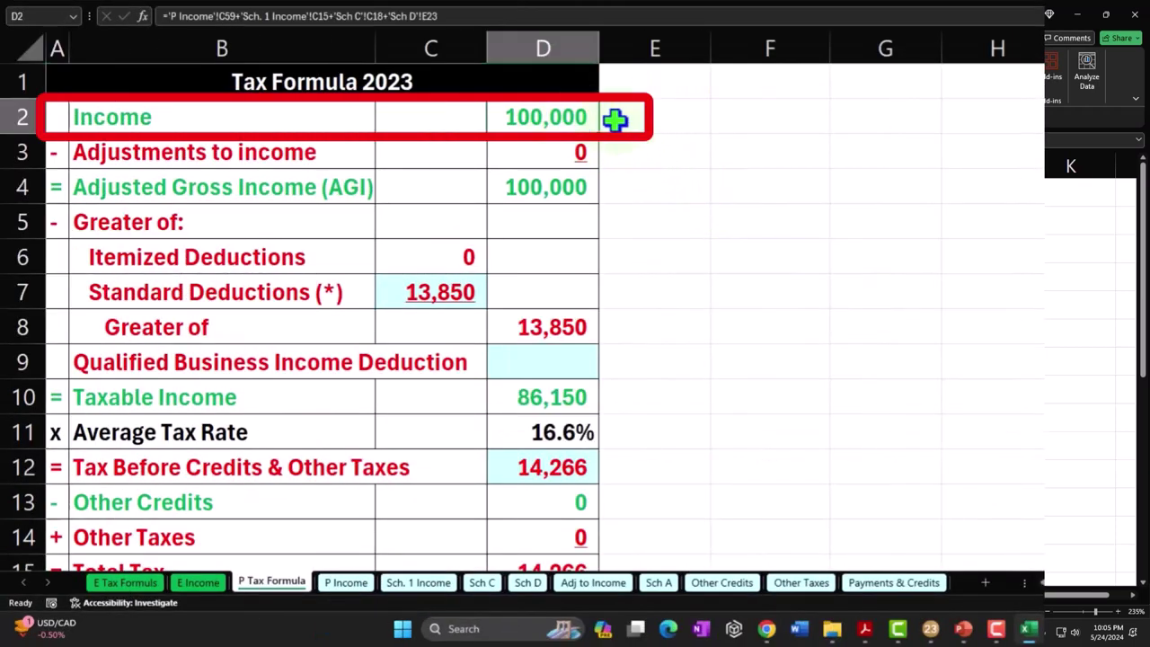
key("Down")
key("Down")
key("Down")
key("Down")
key("Down")
key("Left")
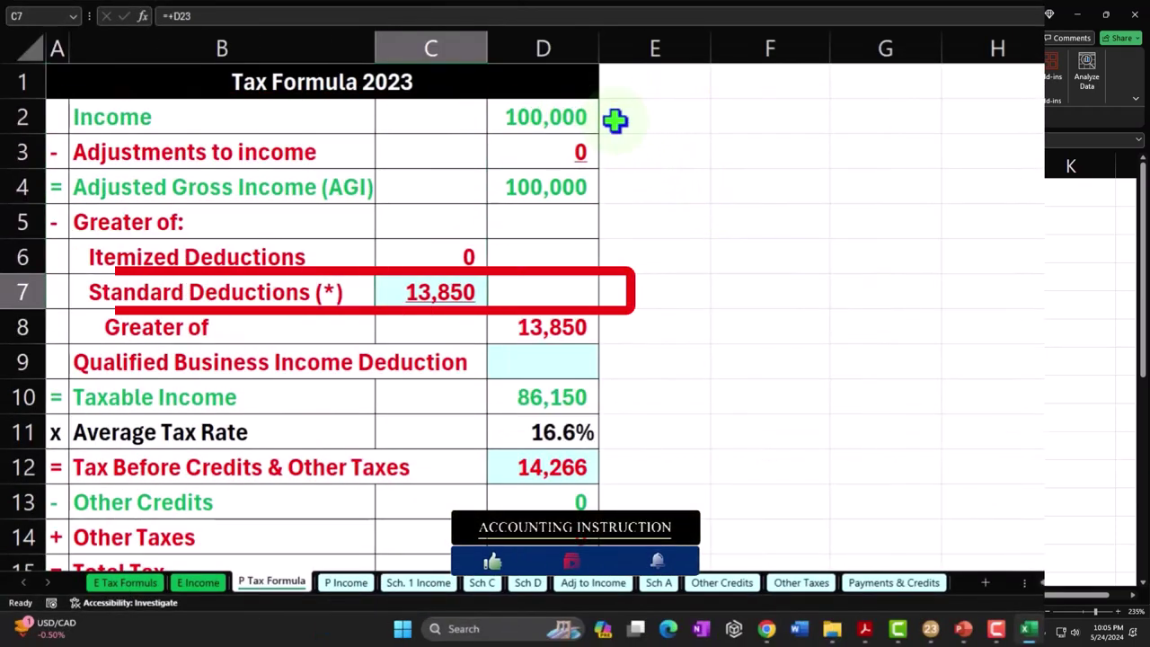
key("Down")
key("Down")
key("Down")
key("Right")
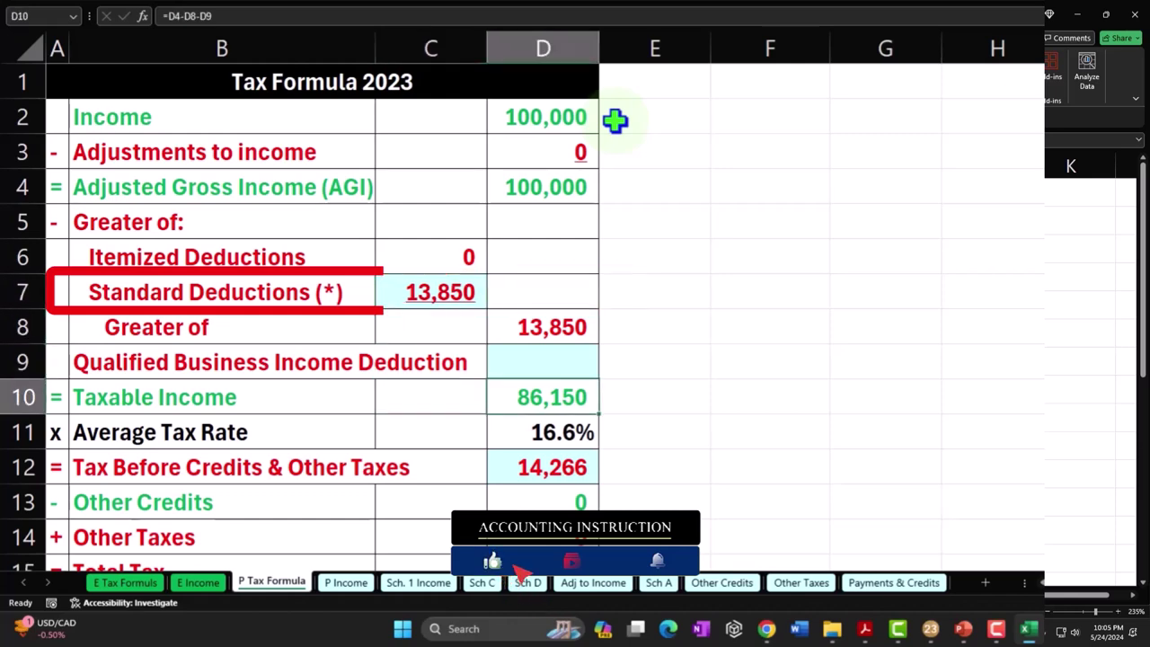
key("Down")
key("Down")
key("Right")
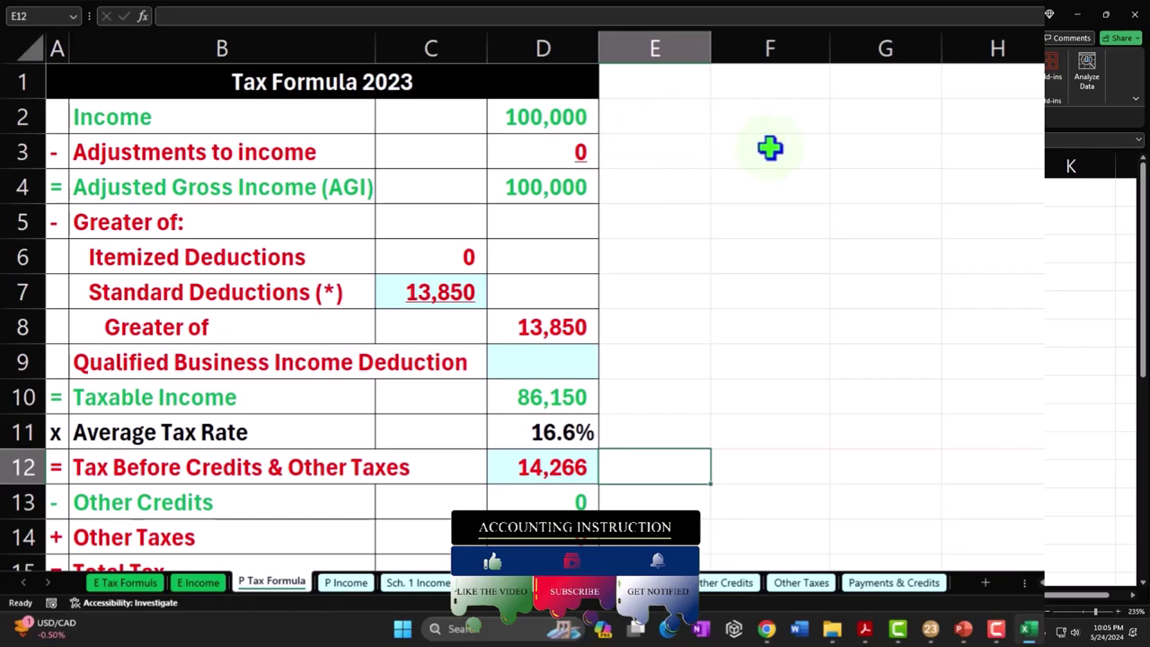
- Switch back to Lacerte and review Form 1040's income and deductions on page 1 and the tax, payments and credits on page 2
key("alt+Tab")
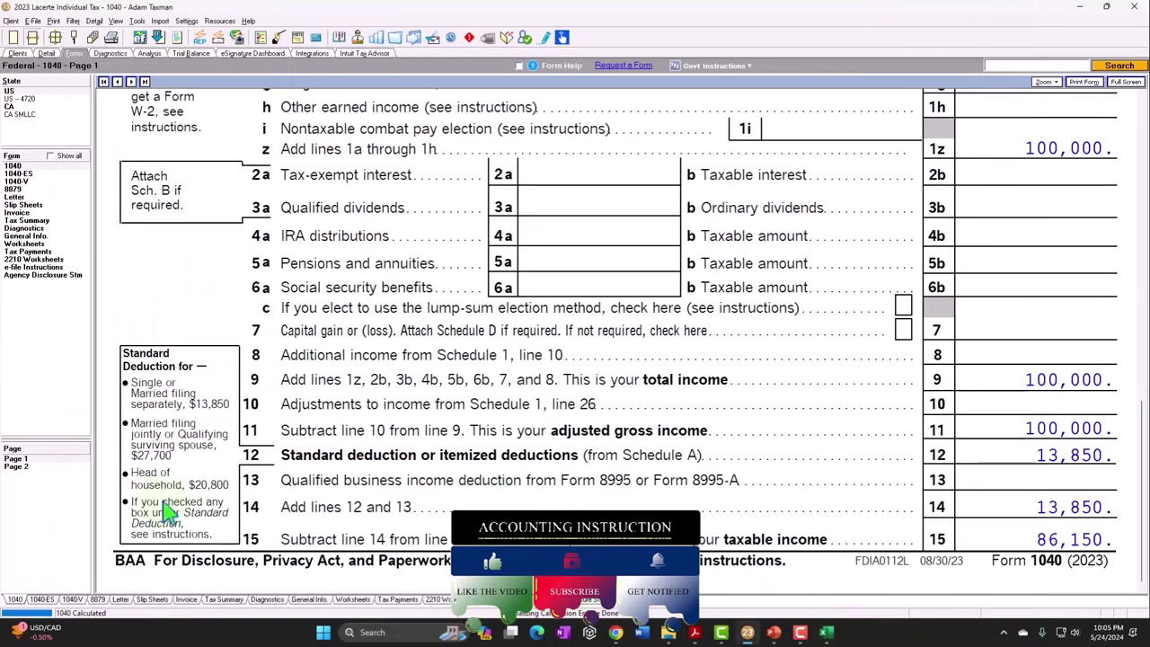
left_click(16, 466)
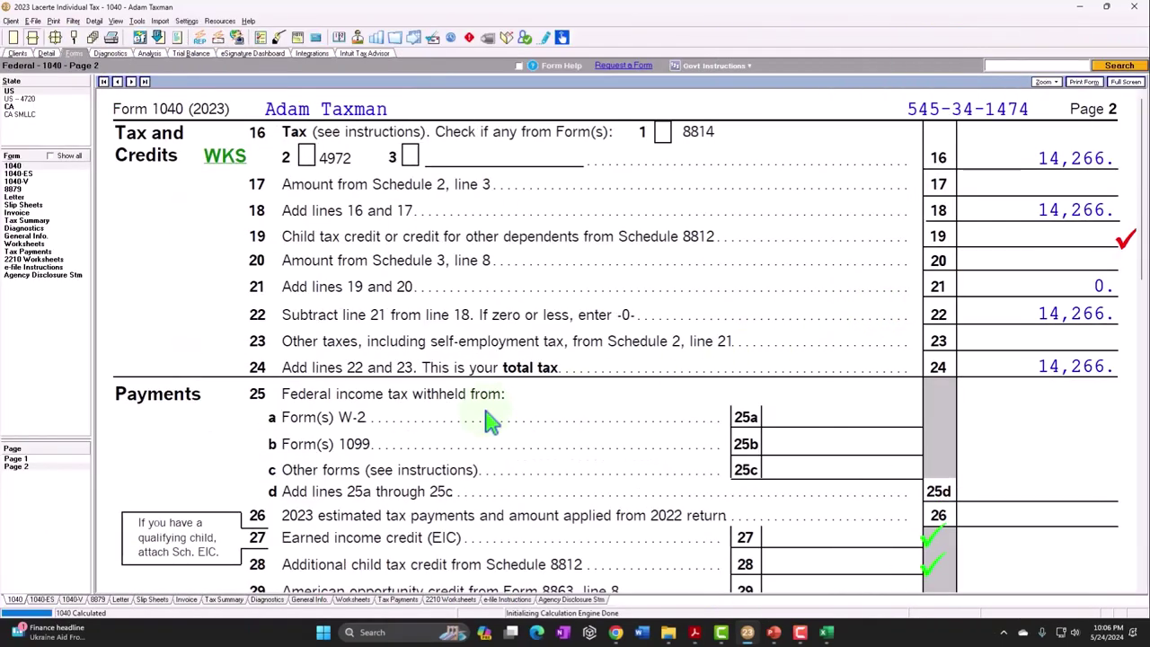
left_click(16, 458)
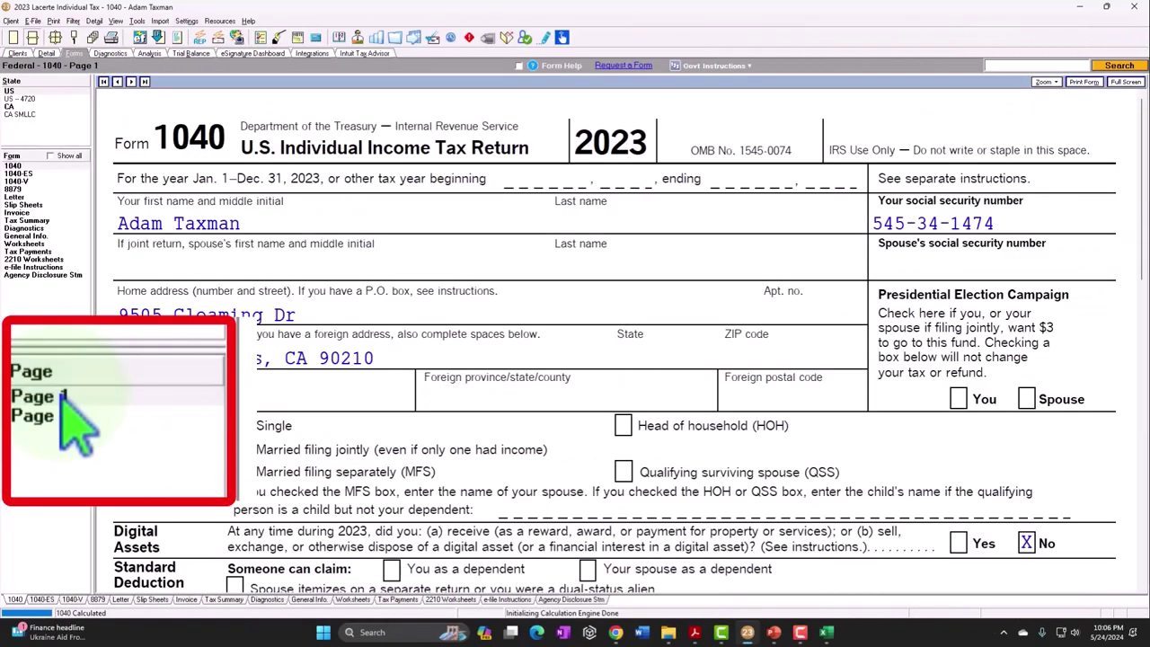
scroll(655, 463, "down", 10)
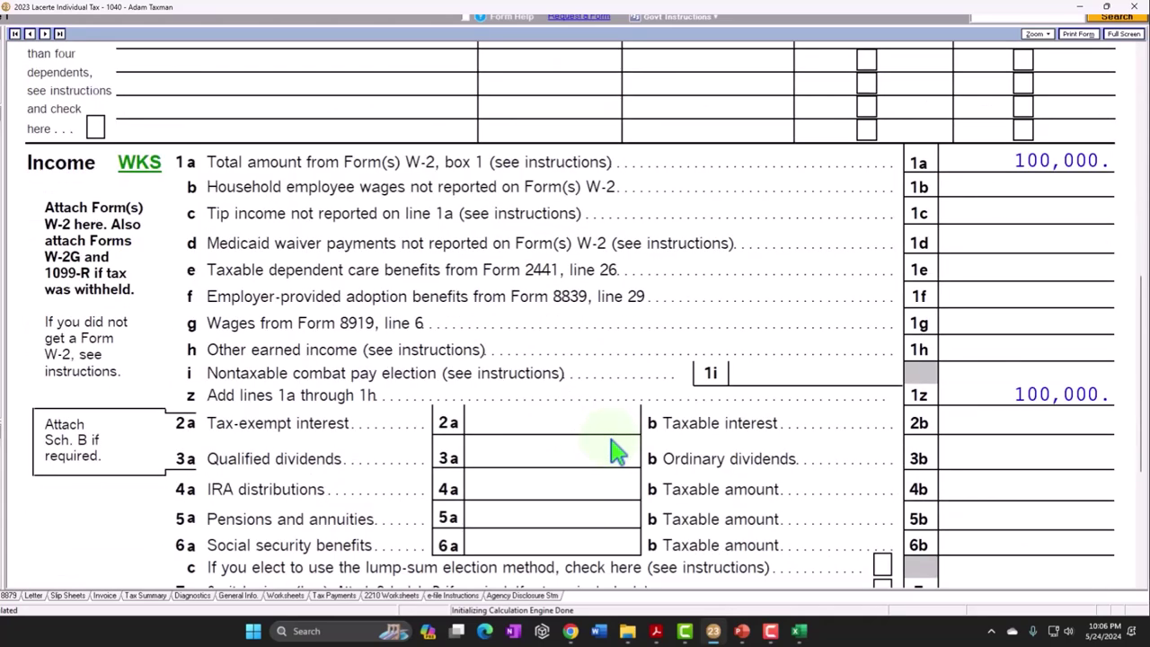
scroll(613, 447, "down", 2)
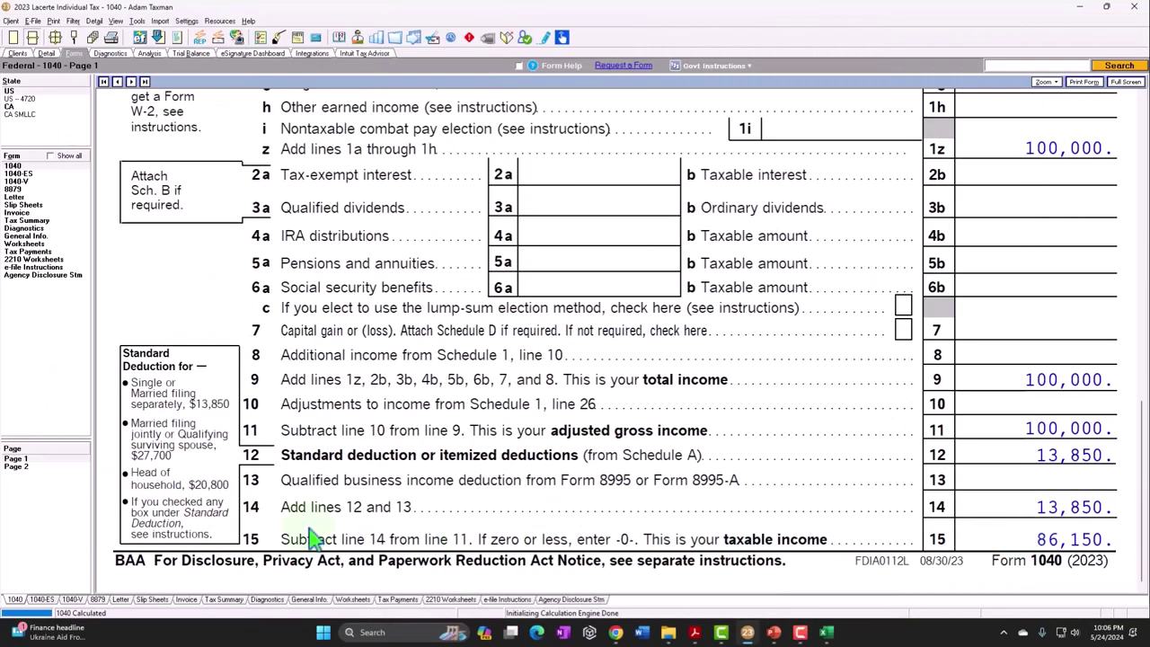
left_click(36, 467)
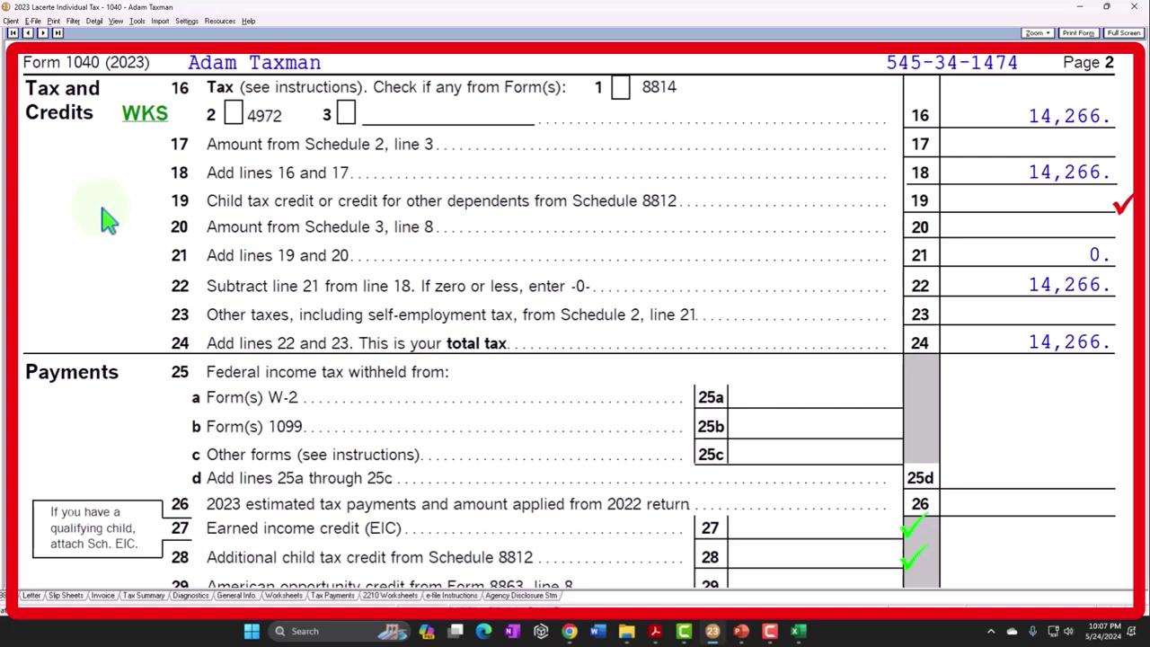
scroll(107, 220, "down", 3)
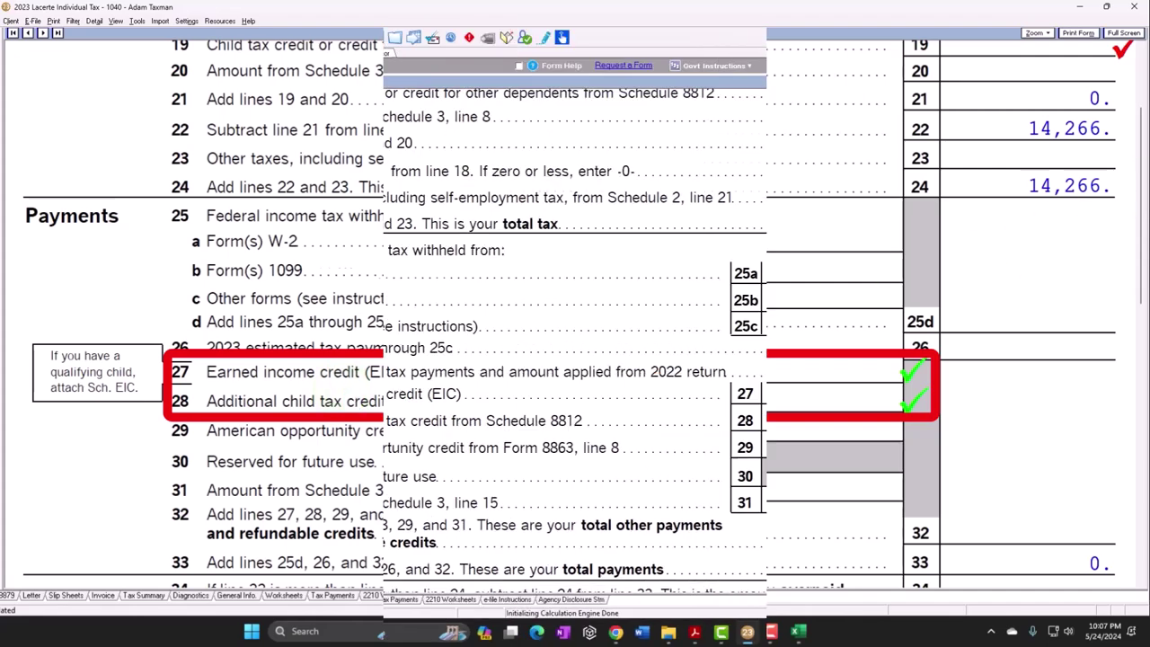
- Check the earned income credit table by number of children in the PowerPoint presentation, and return to the tax form in Lacerte
key("alt+Tab")
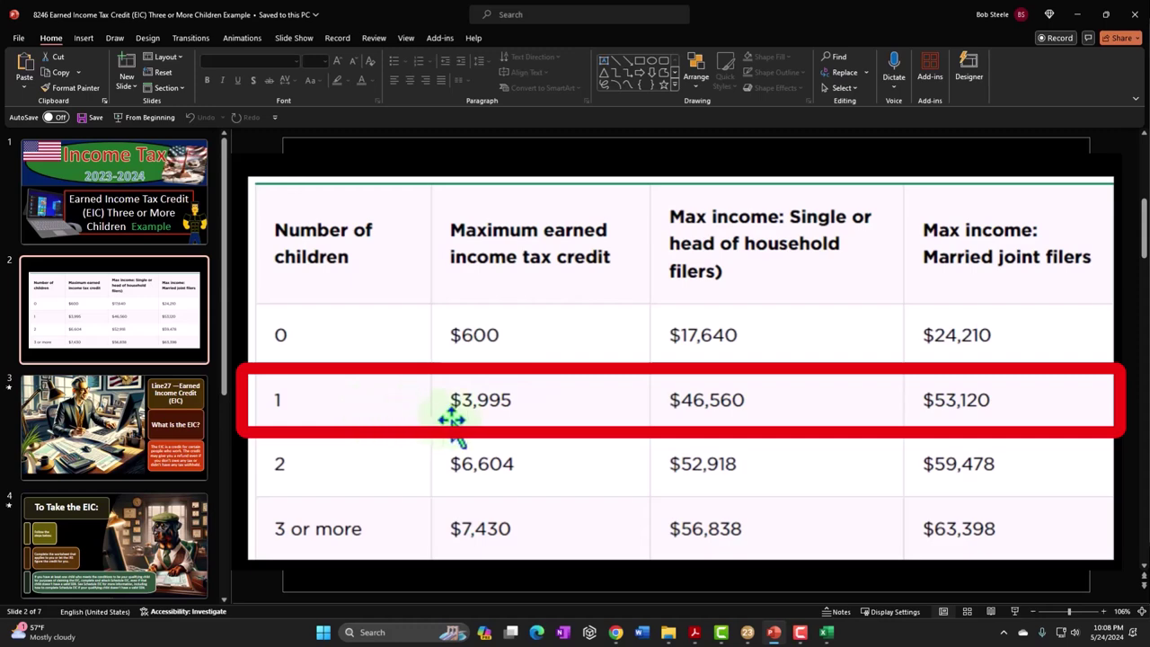
left_click_drag(452, 417, 422, 469)
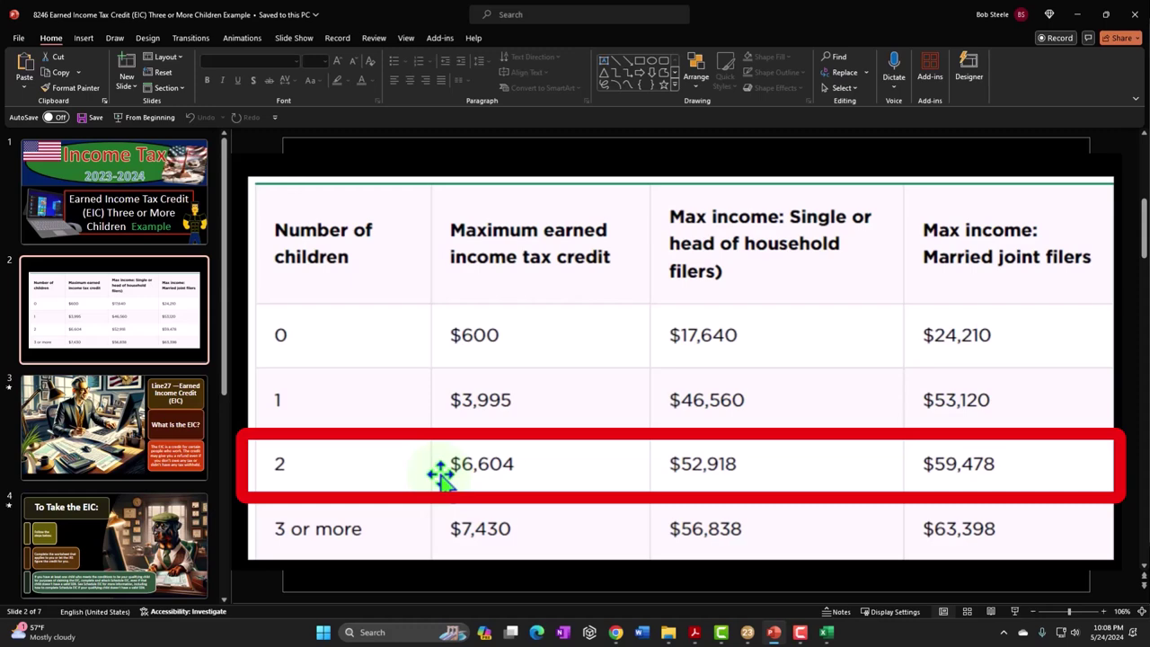
left_click_drag(440, 476, 441, 521)
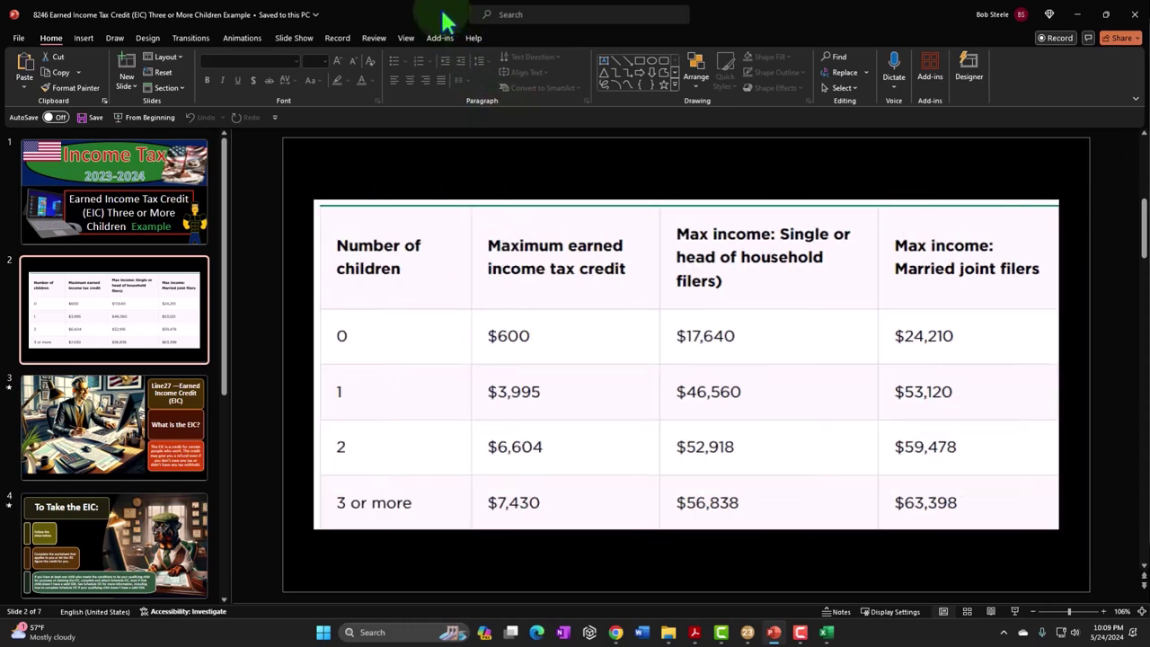
key("super+Down")
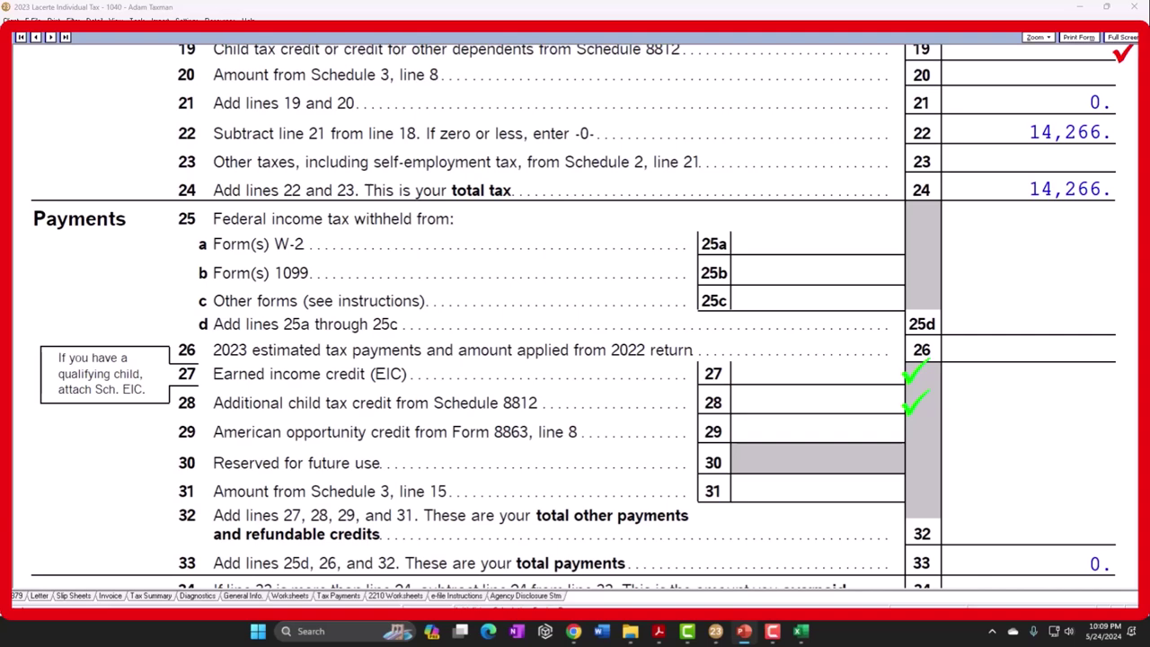
- Set the filing status to Head of household in the client information details
scroll(774, 354, "up", 1)
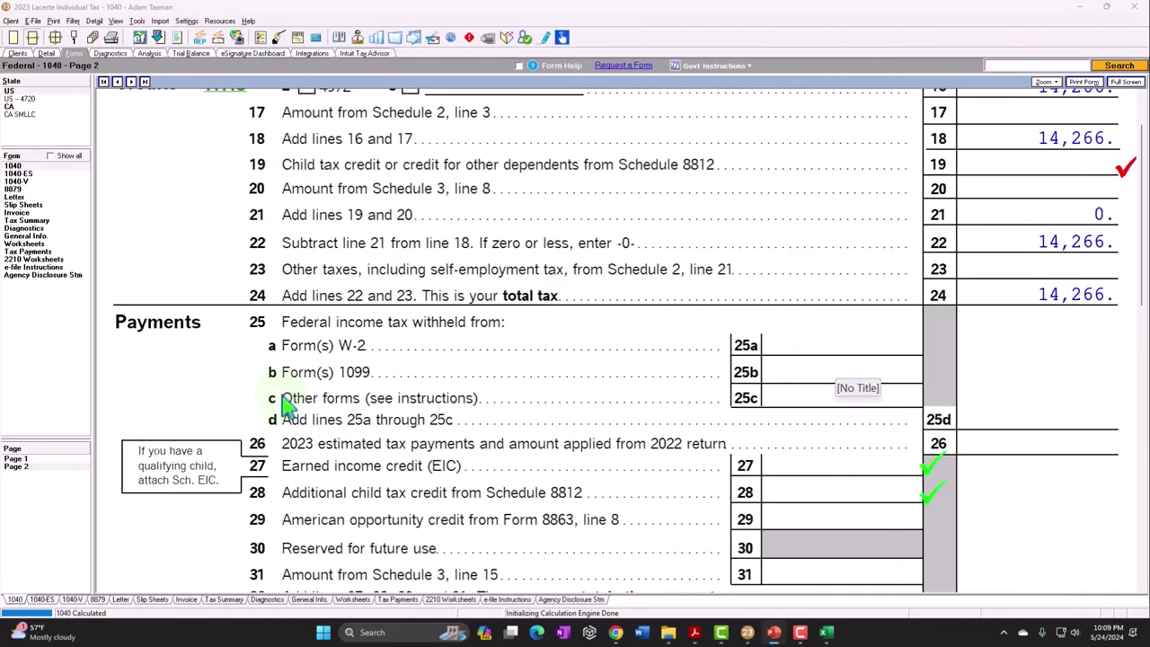
left_click(15, 458)
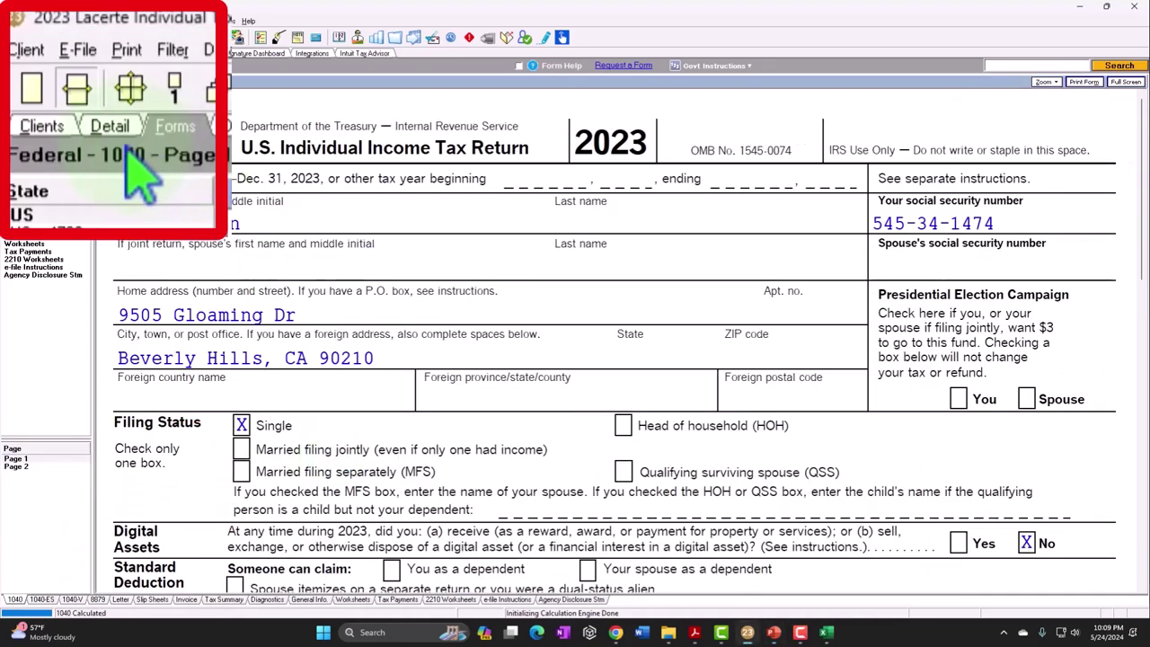
left_click(46, 53)
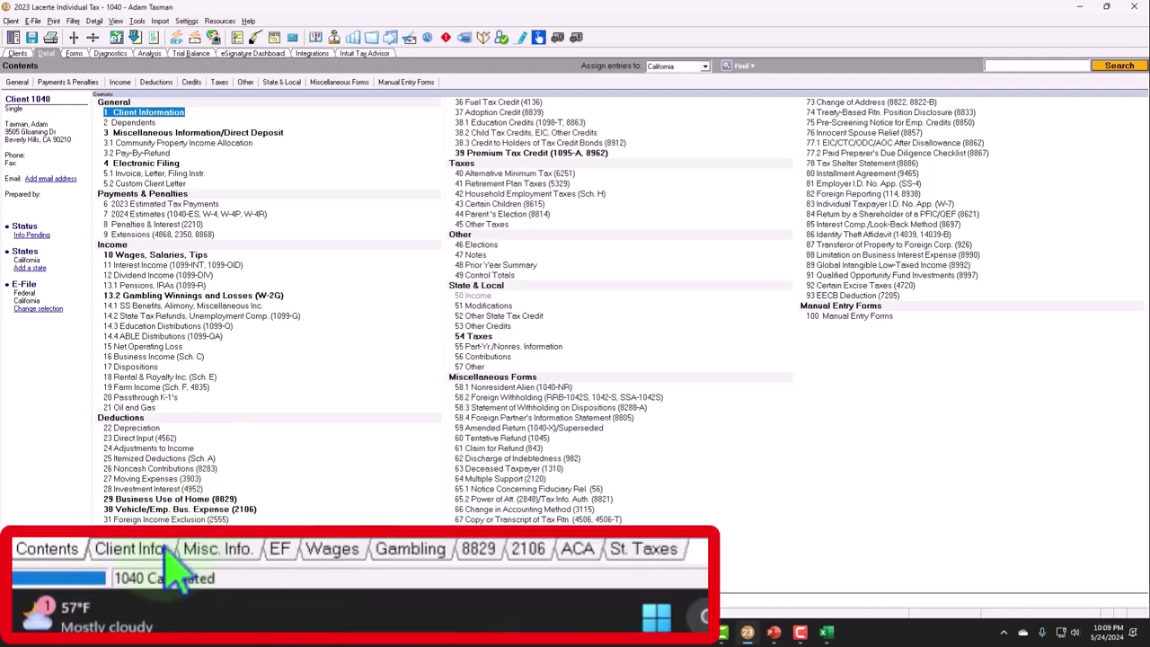
left_click(64, 598)
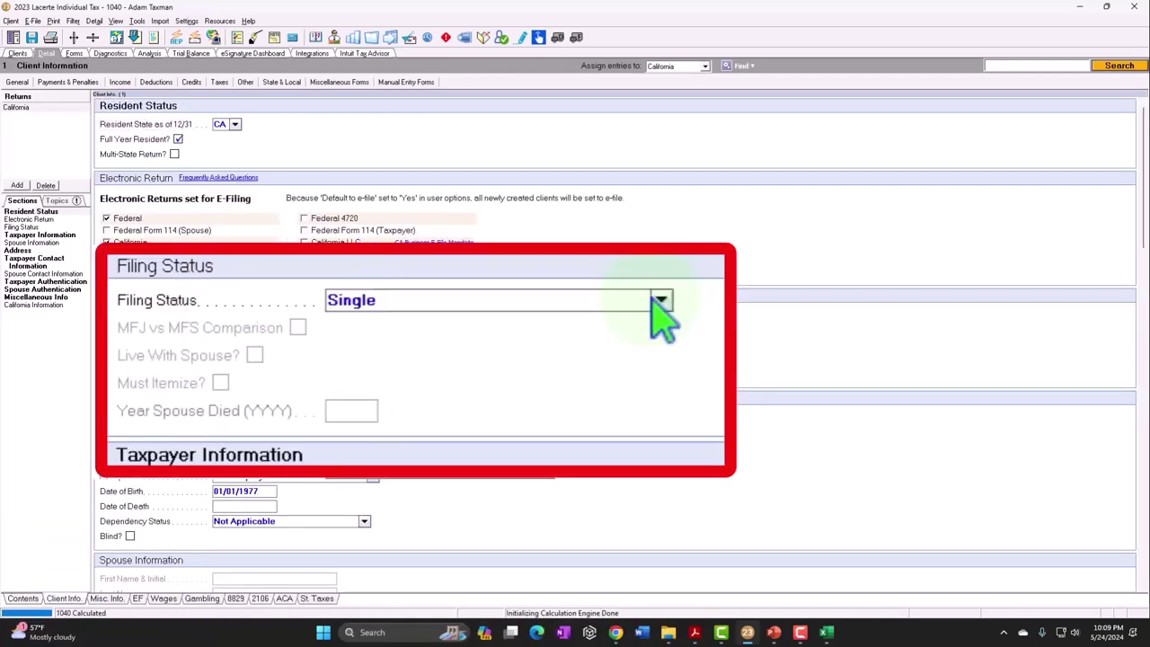
left_click(393, 314)
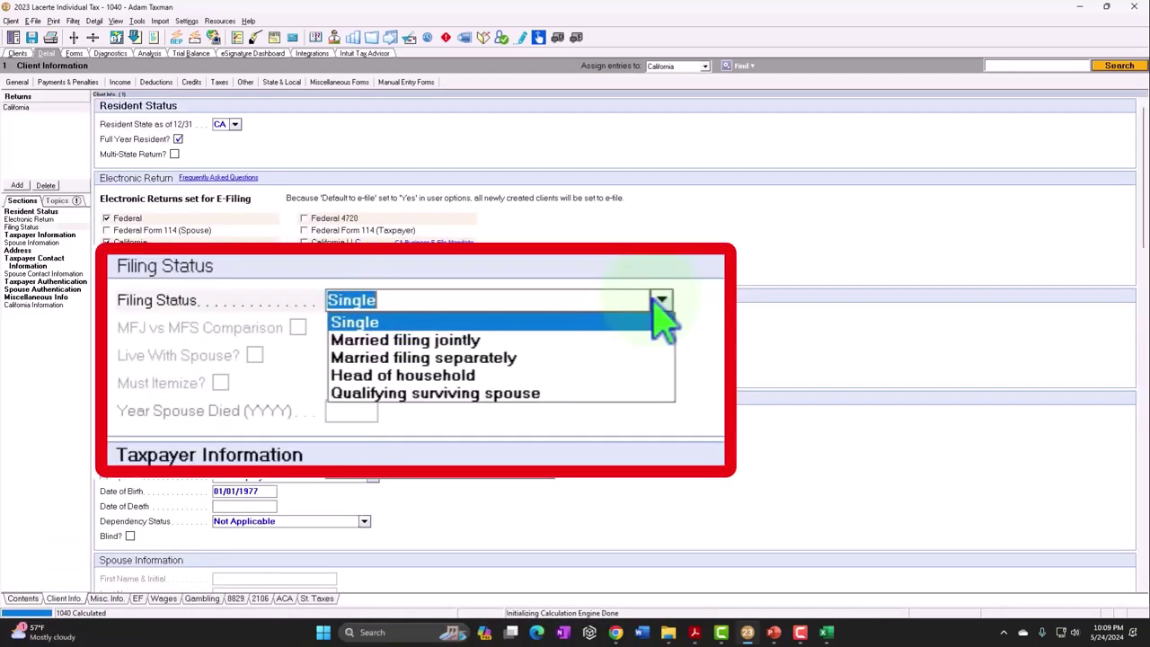
left_click(629, 375)
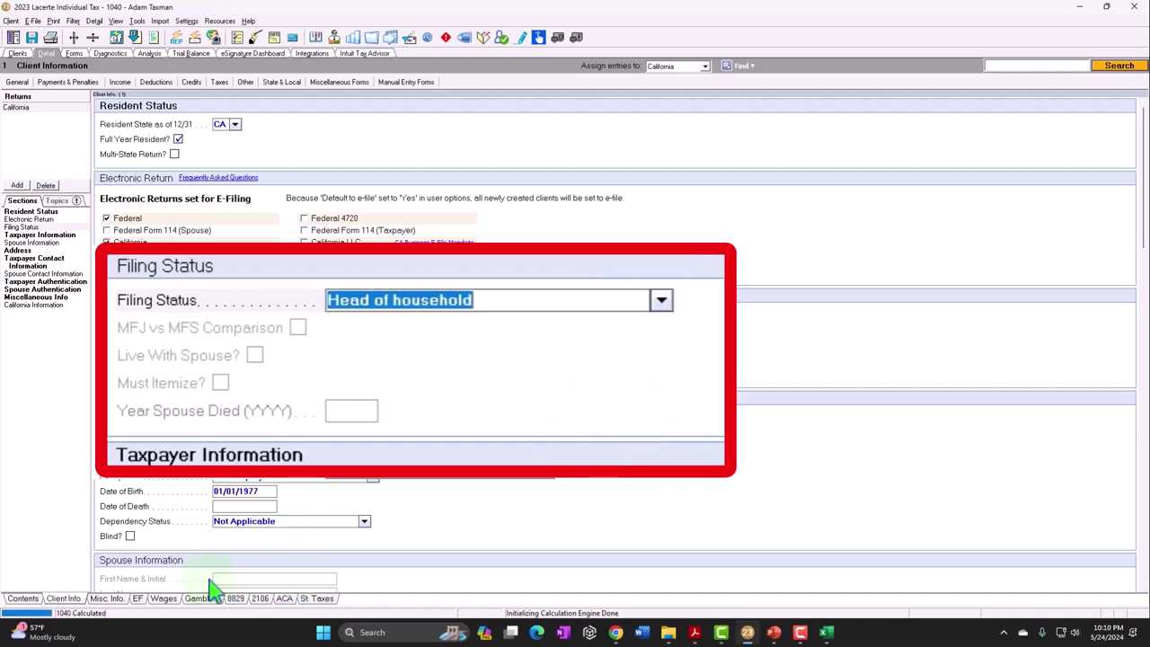
- Claim the son as a dependent in the Dependents section and bring up the recalculated Form 1040
left_click(32, 602)
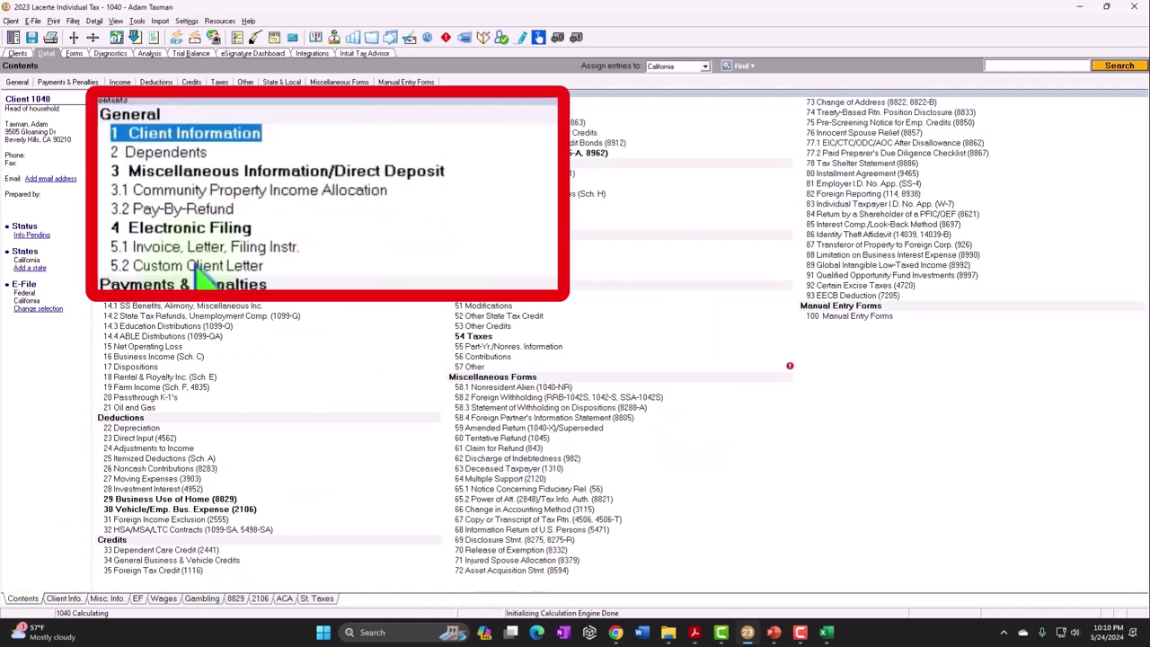
left_click(132, 124)
left_click(180, 154)
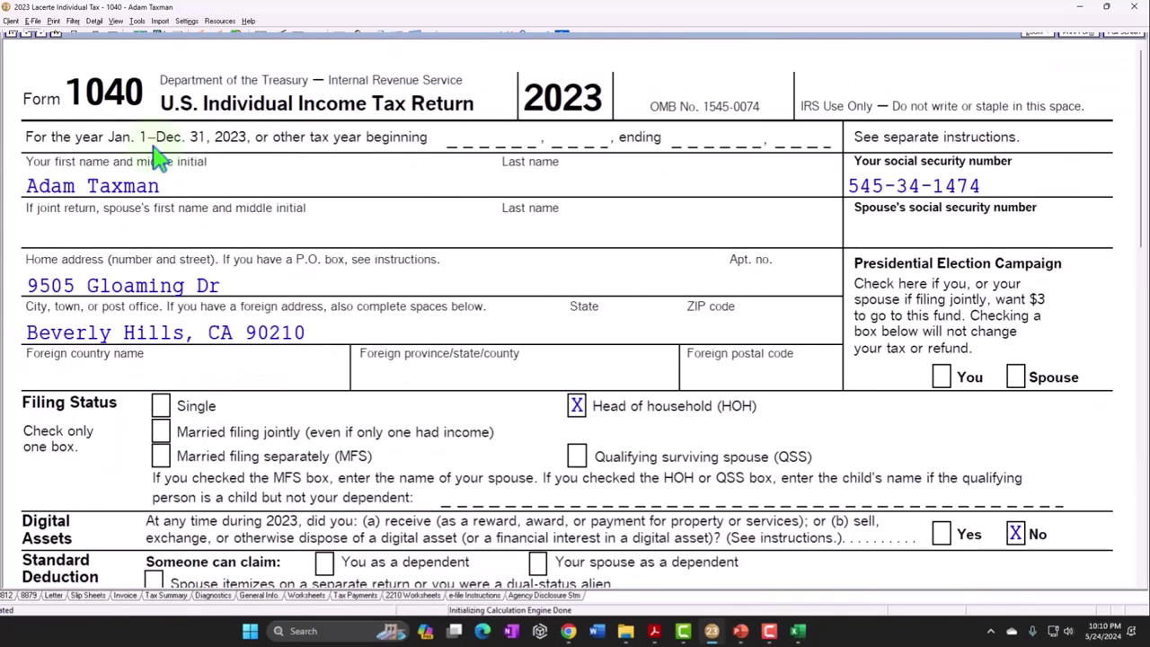
- Review the filing status, dependents, income, standard deduction and taxable income on page 1 of the updated Form 1040
scroll(192, 226, "down", 3)
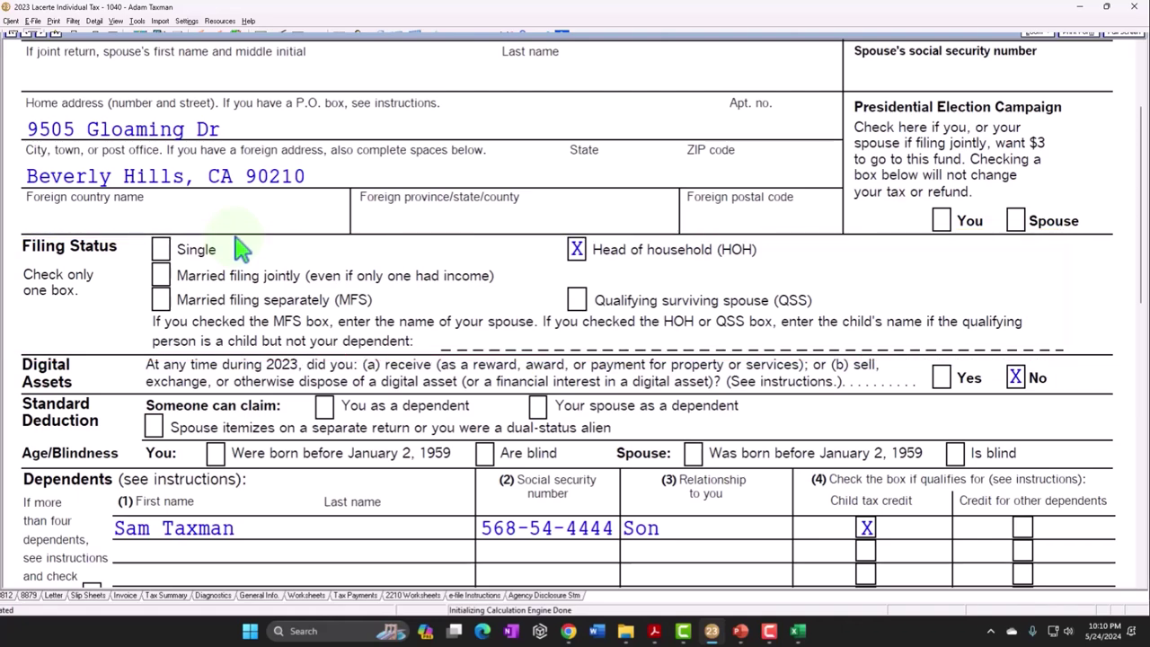
scroll(241, 250, "down", 3)
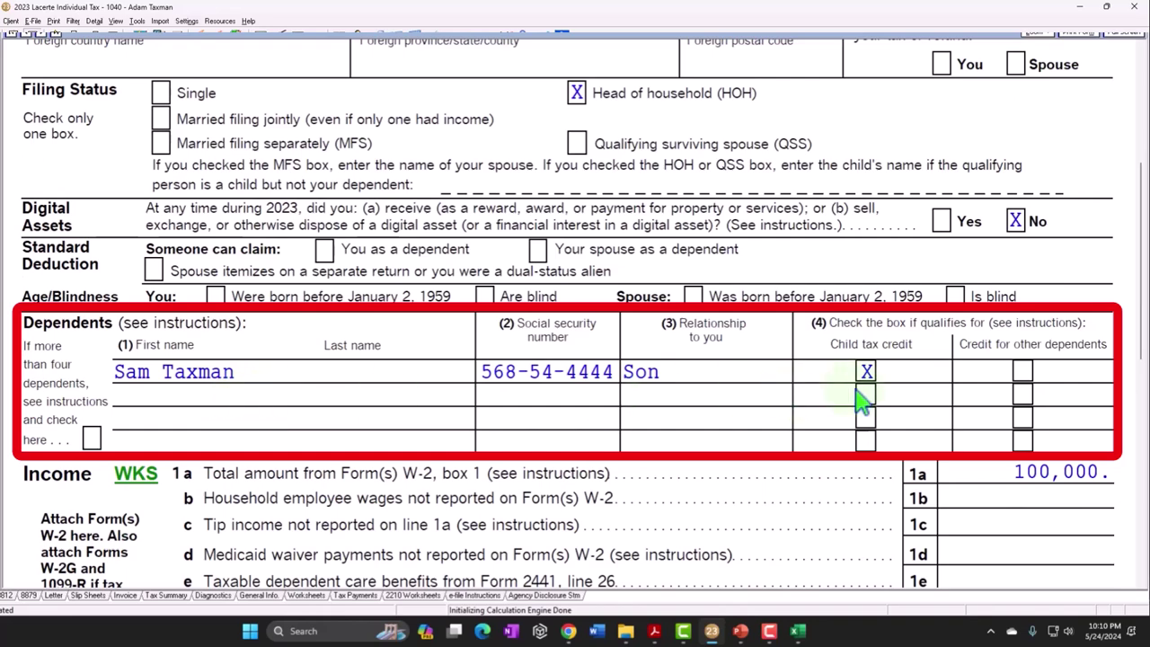
scroll(860, 402, "down", 10)
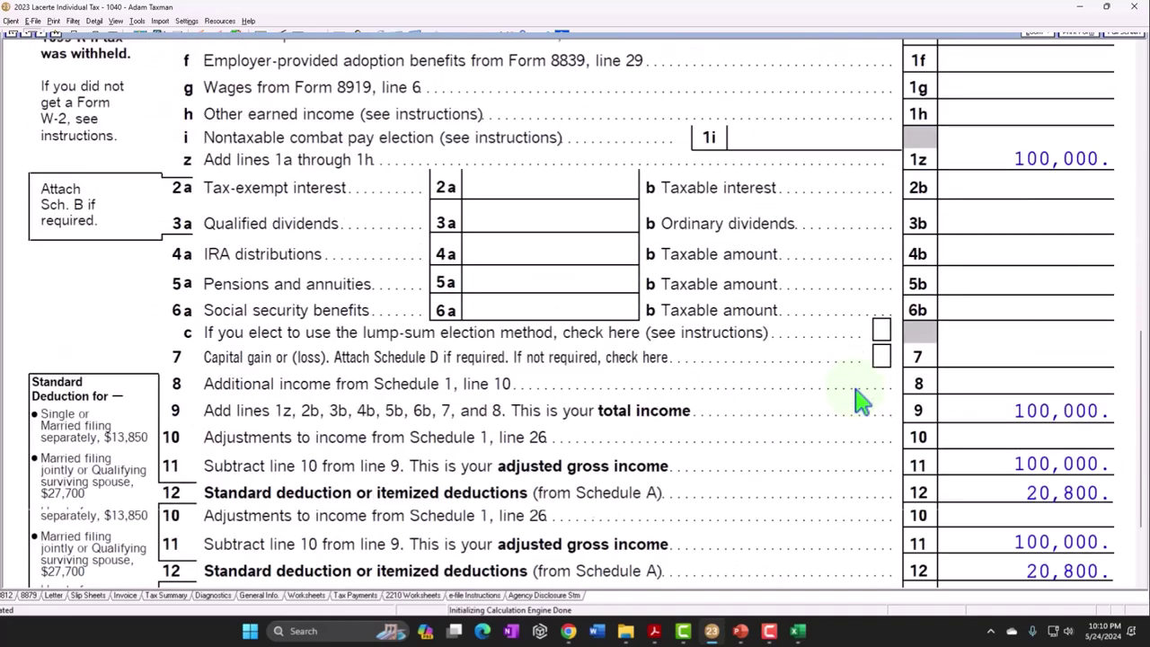
scroll(948, 413, "down", 1)
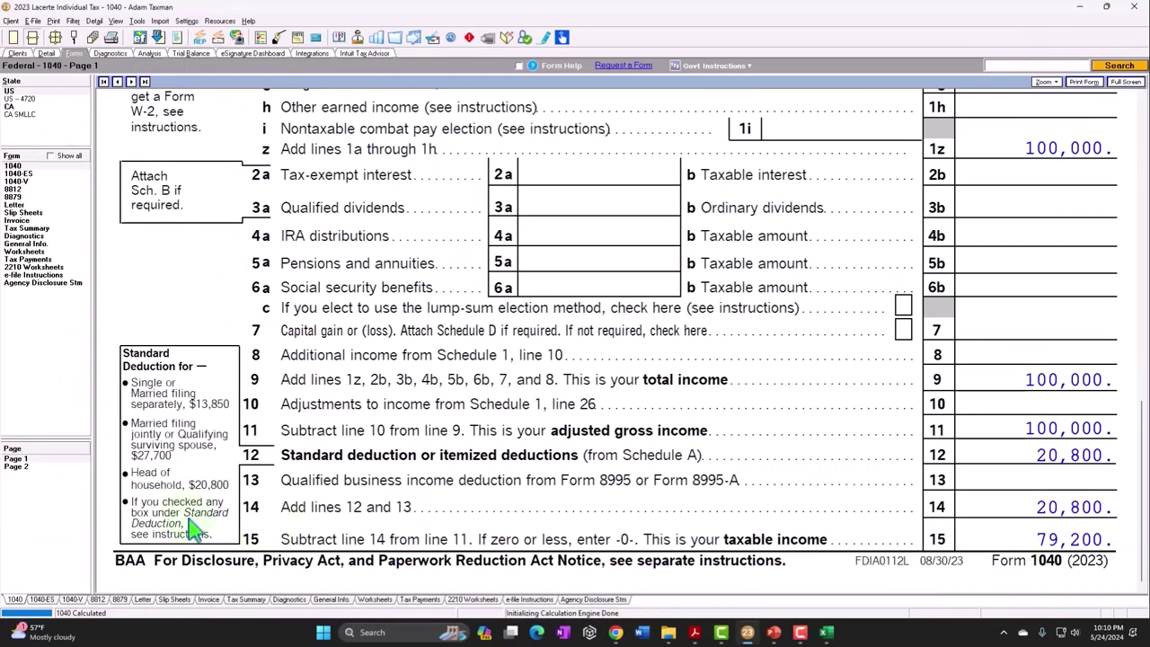
- Examine the tax bracket worksheet behind line 16 on page 2 of Form 1040 and close it to view the total tax
left_click(19, 473)
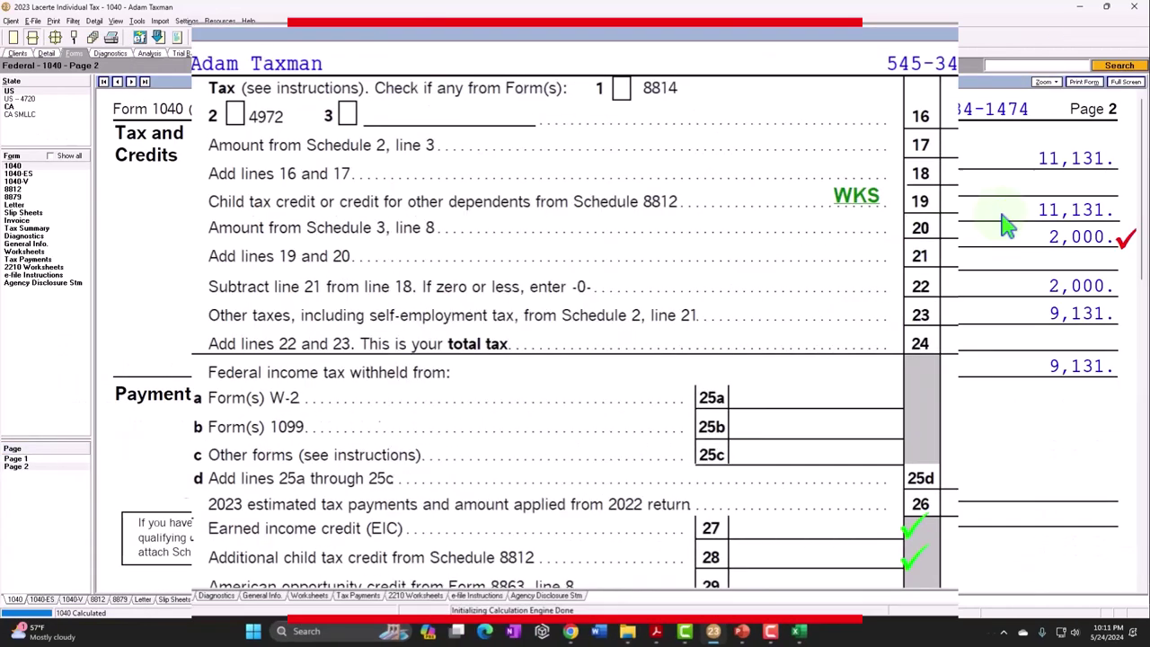
double_click(148, 116)
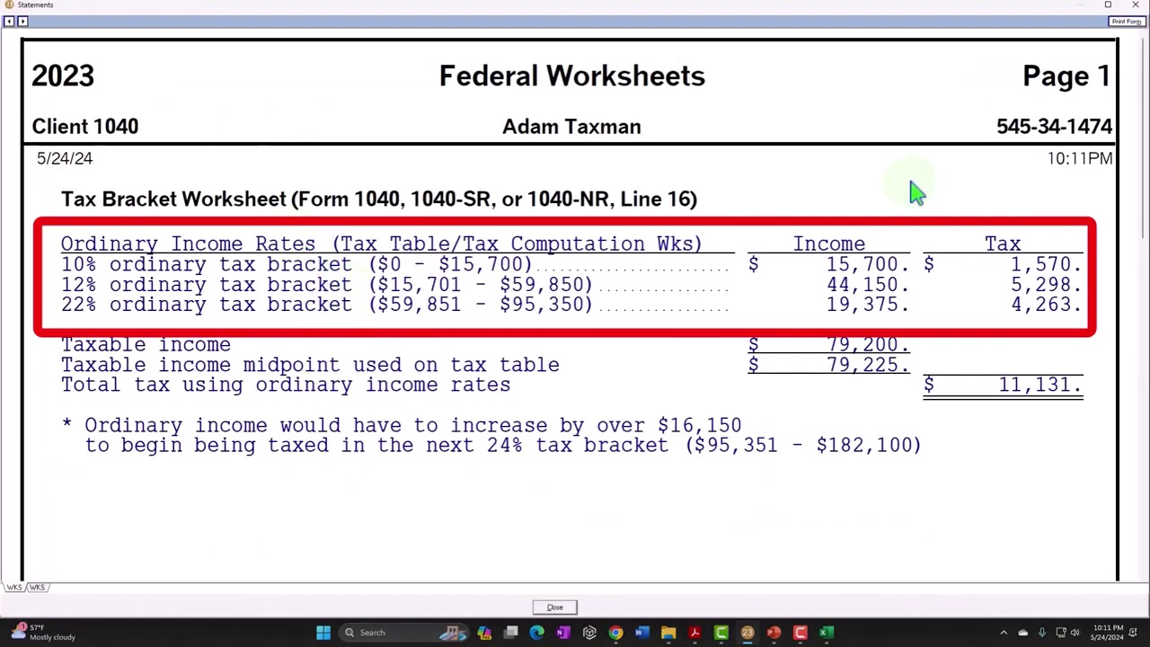
left_click(1130, 7)
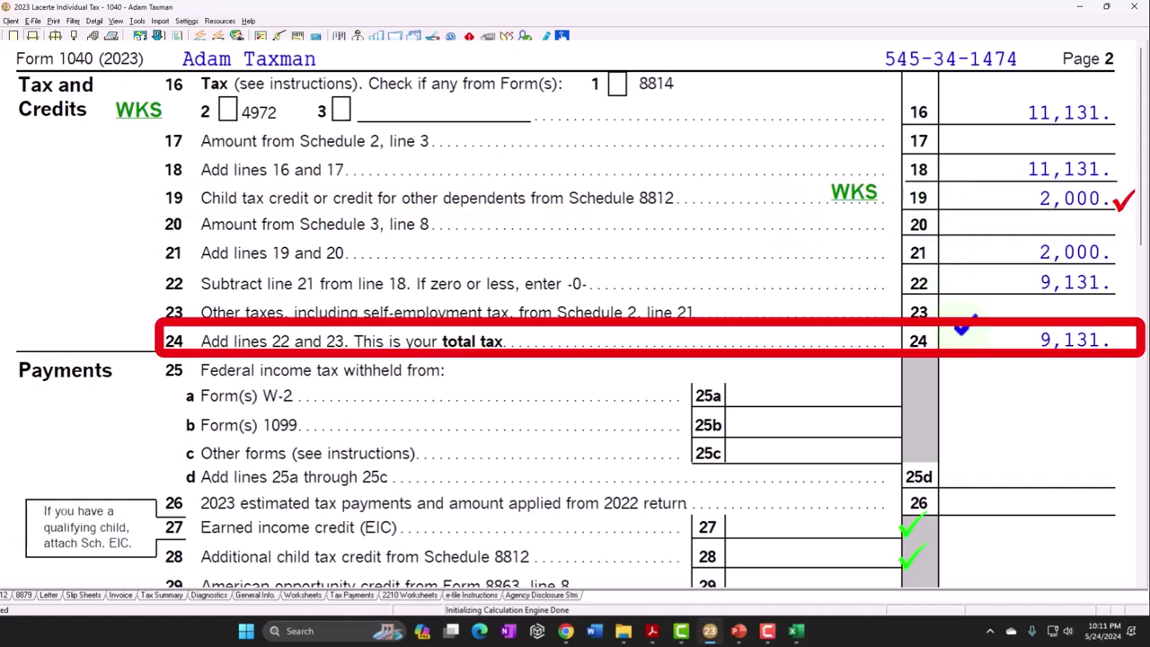
- Examine the total tax on line 24 and the refundable credits on lines 27 and 28 of Form 1040 page 2
scroll(963, 334, "down", 5)
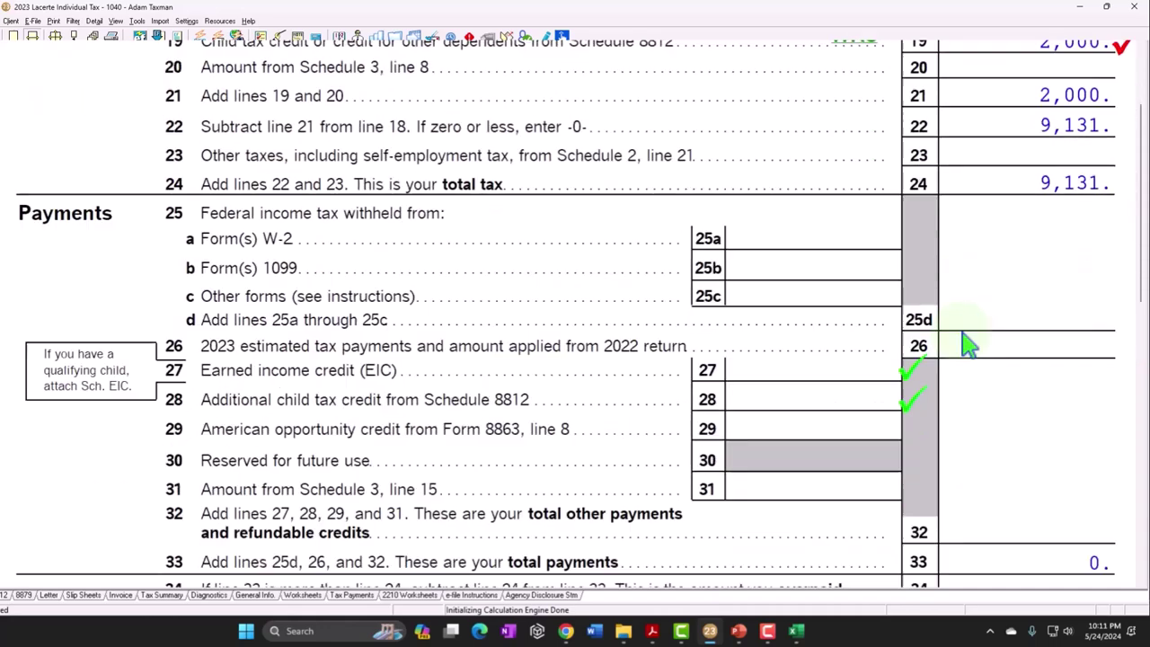
scroll(862, 357, "down", 3)
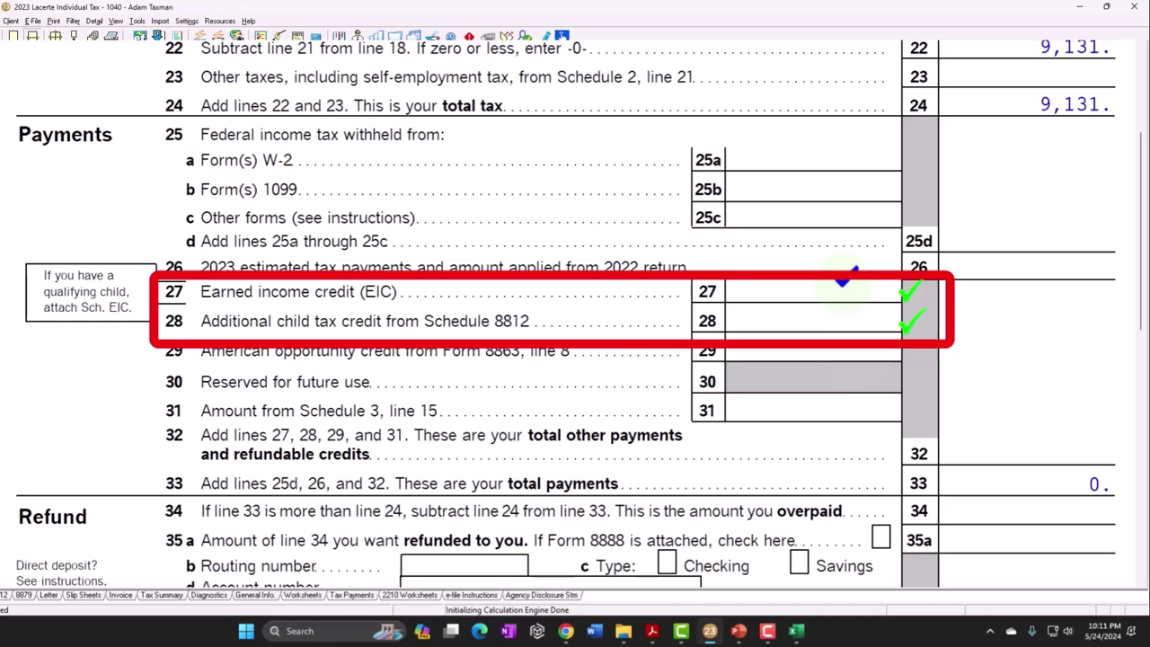
scroll(865, 249, "up", 9)
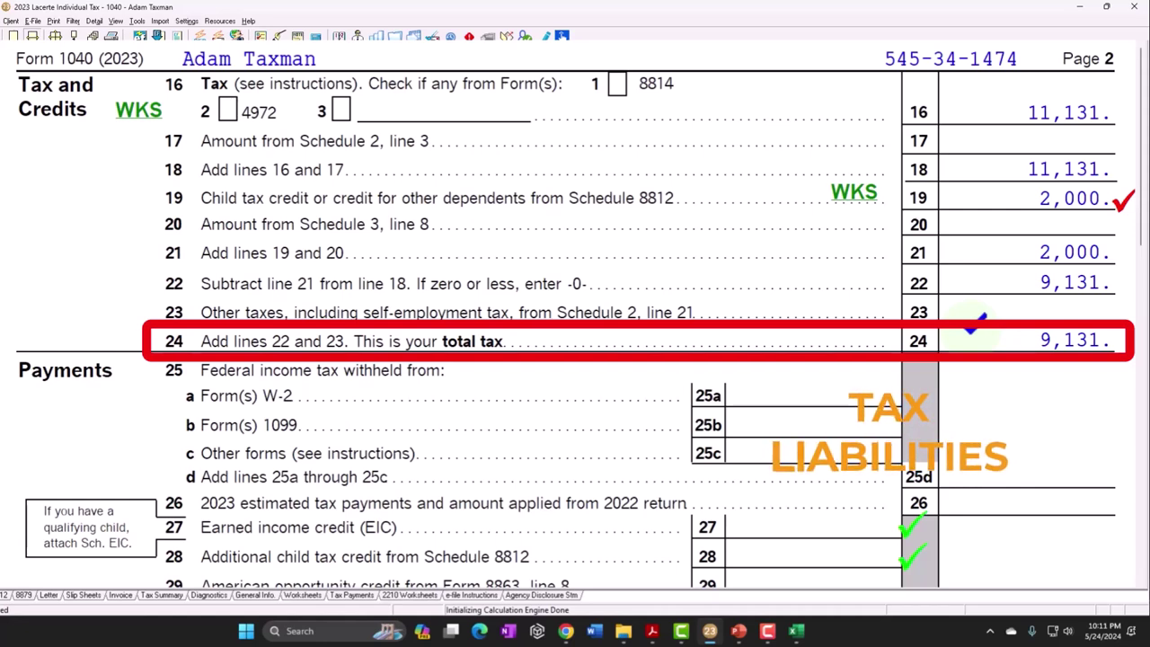
key("Escape")
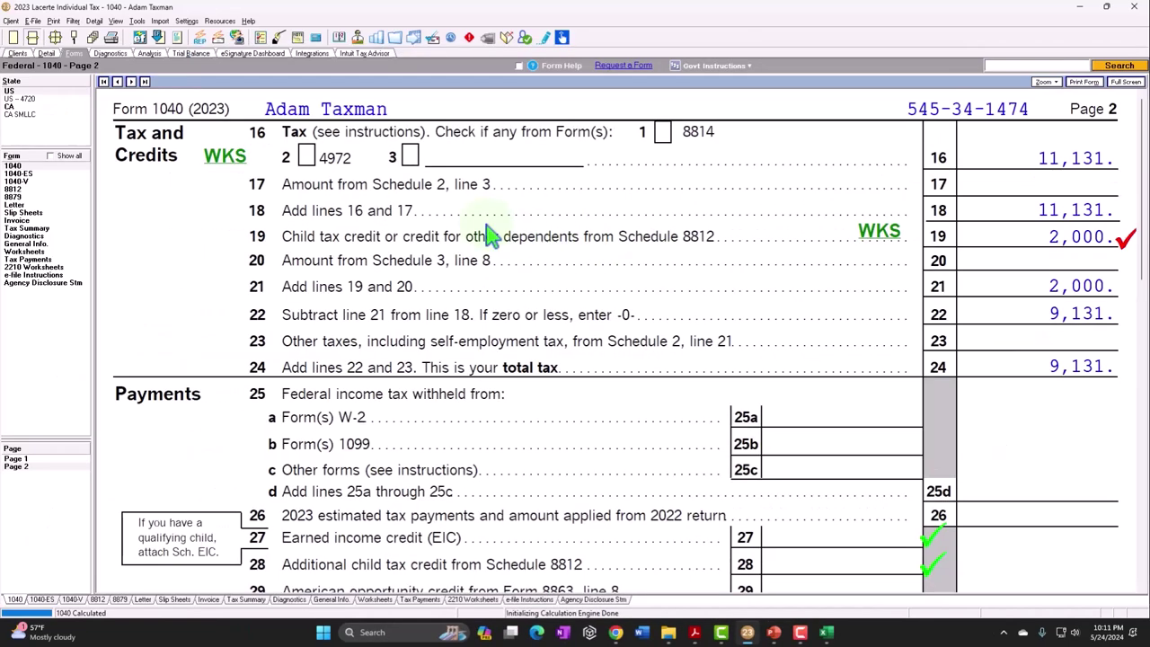
- Set the W-2 wages to 10,000 in the Wages, Salaries, Tips section and bring up the recalculated Form 1040
left_click(47, 54)
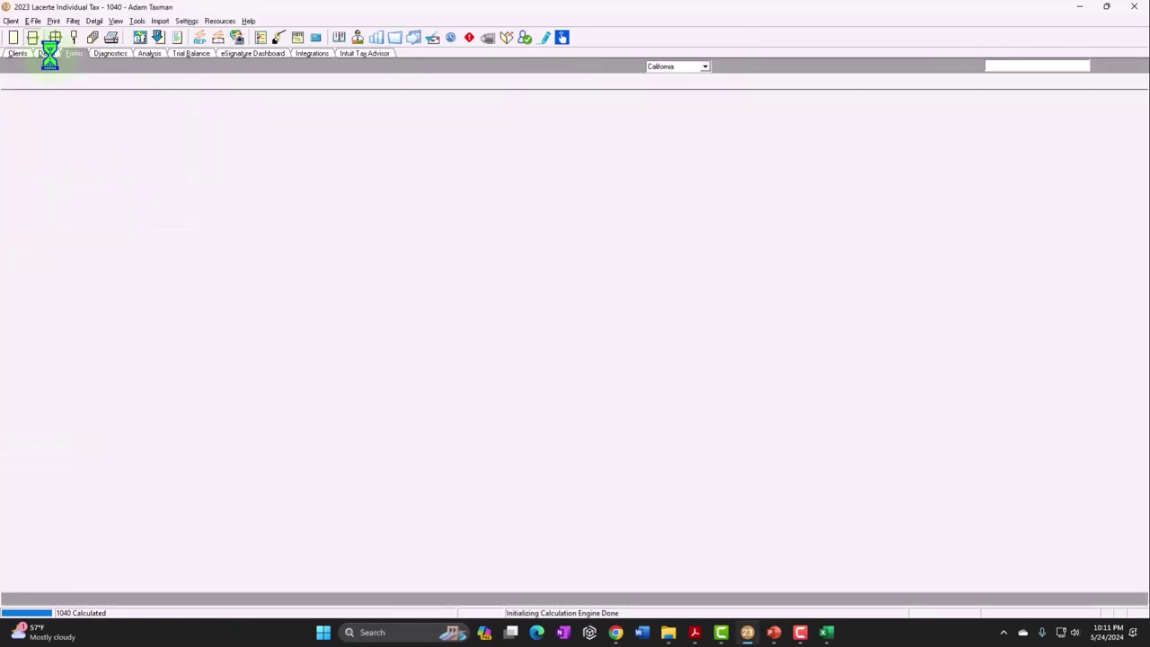
left_click(123, 81)
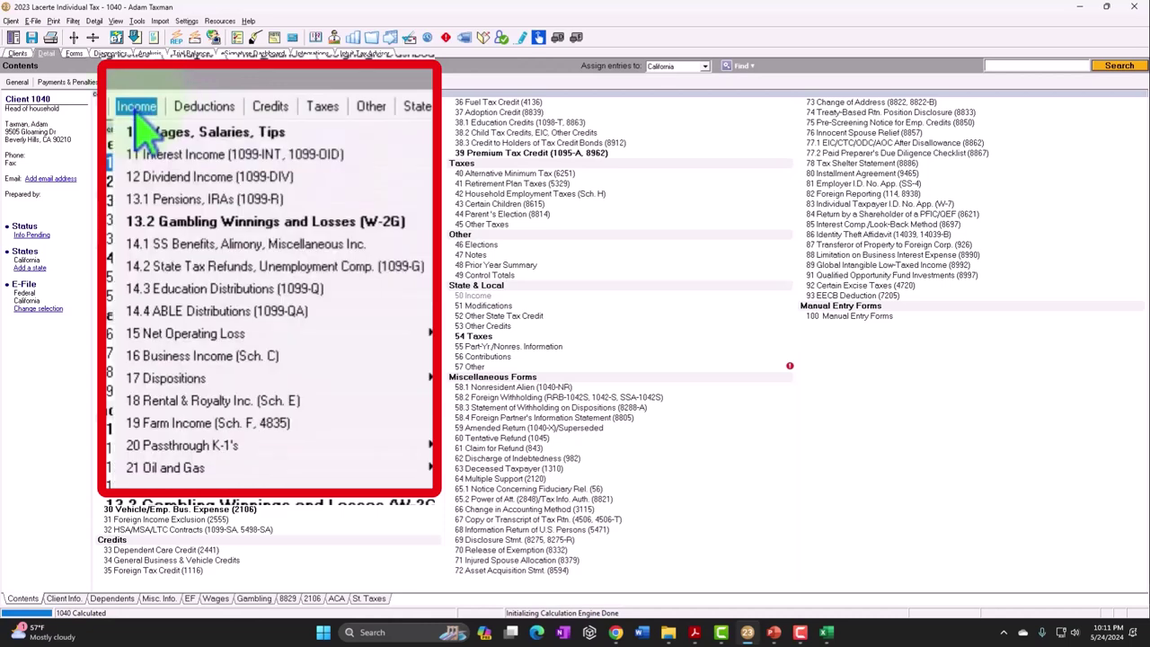
double_click(144, 225)
left_click(572, 158)
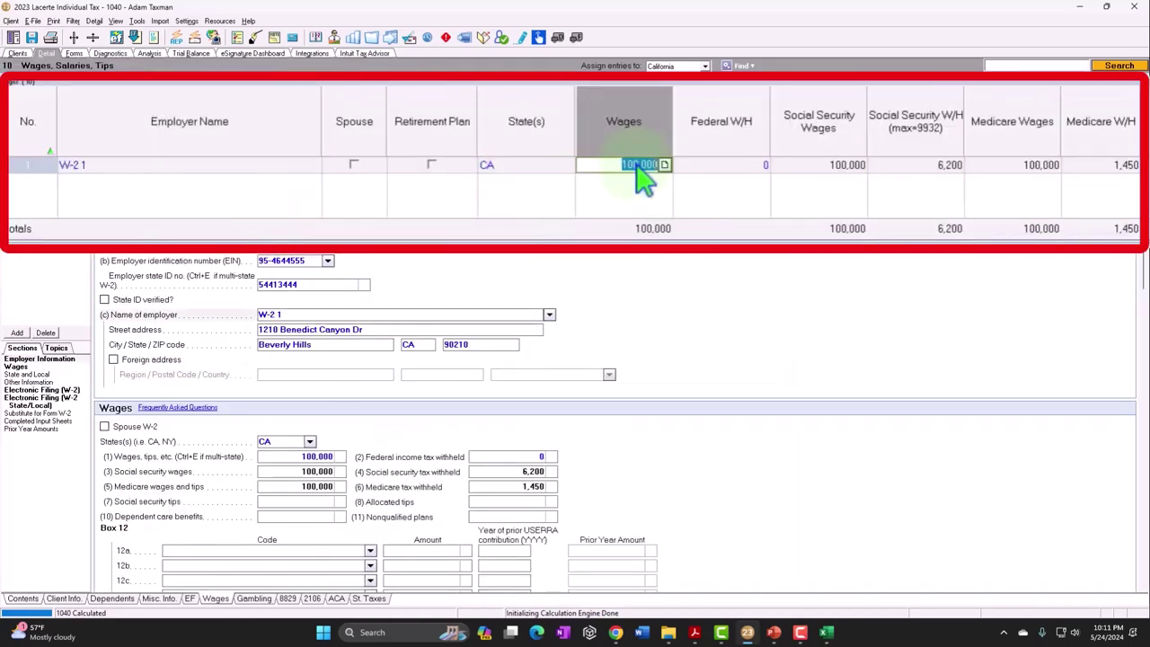
type("10,000")
key("Tab")
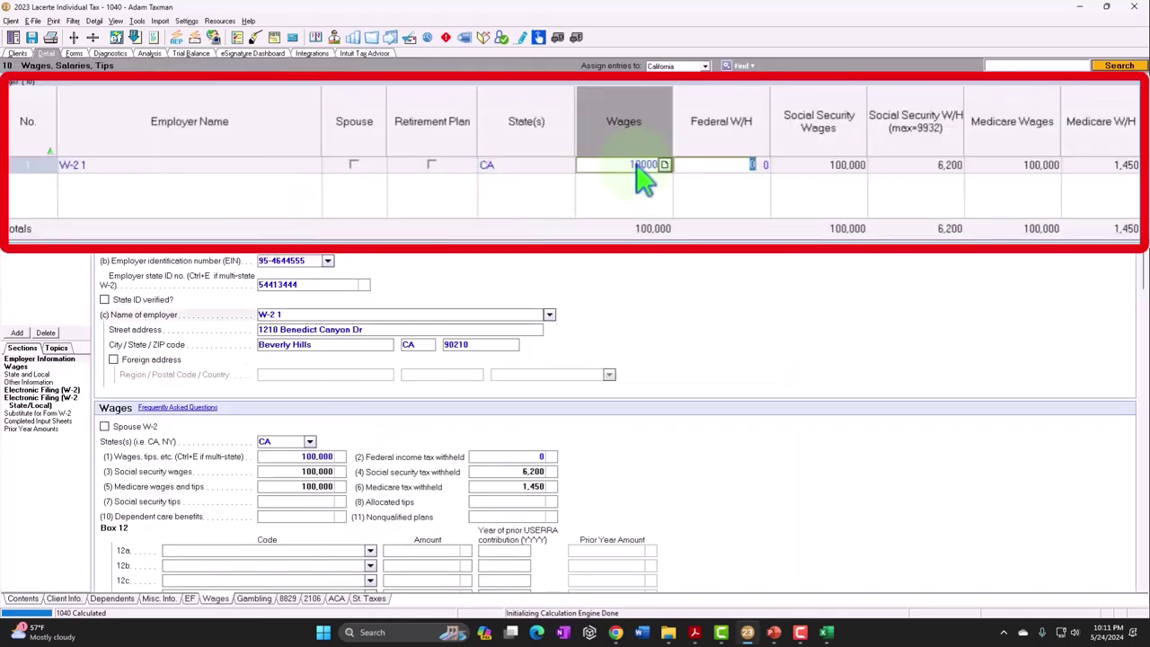
left_click(74, 53)
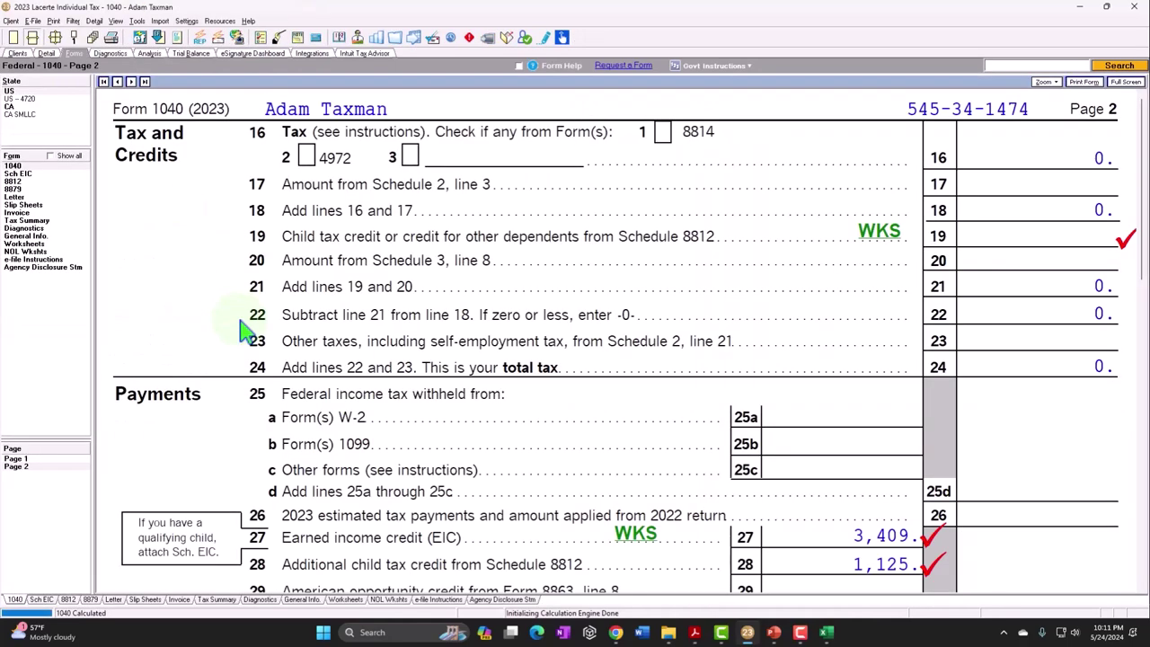
- Review page 1 of Form 1040 through taxable income, and page 2 from total tax to the refundable credits
left_click(27, 458)
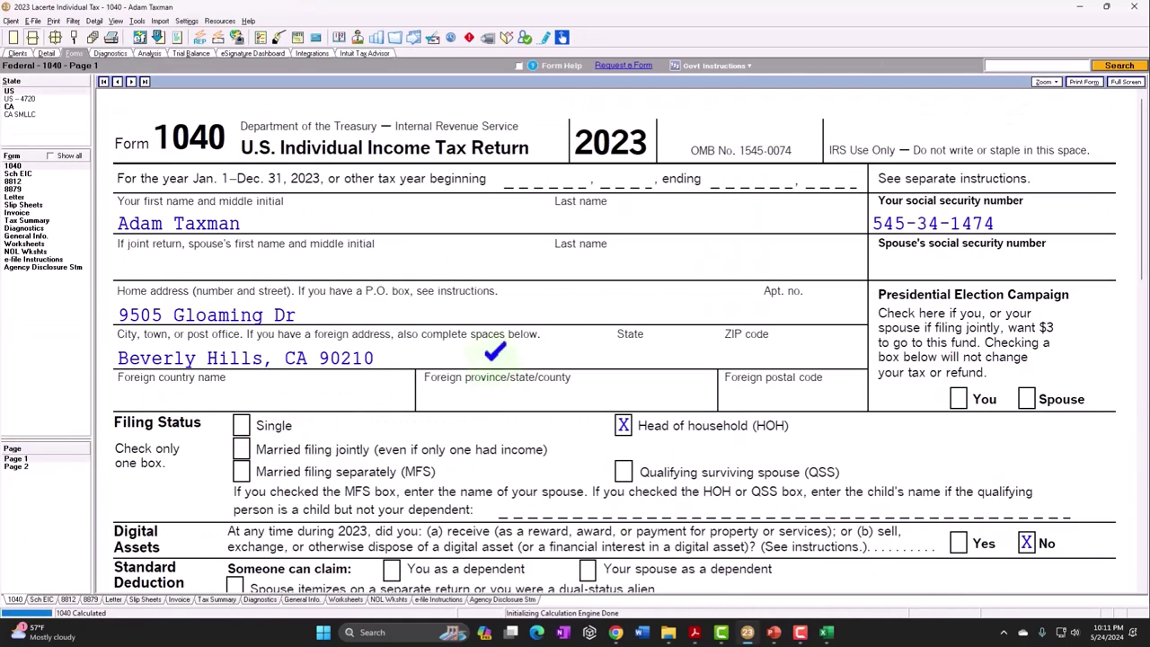
scroll(485, 335, "down", 3)
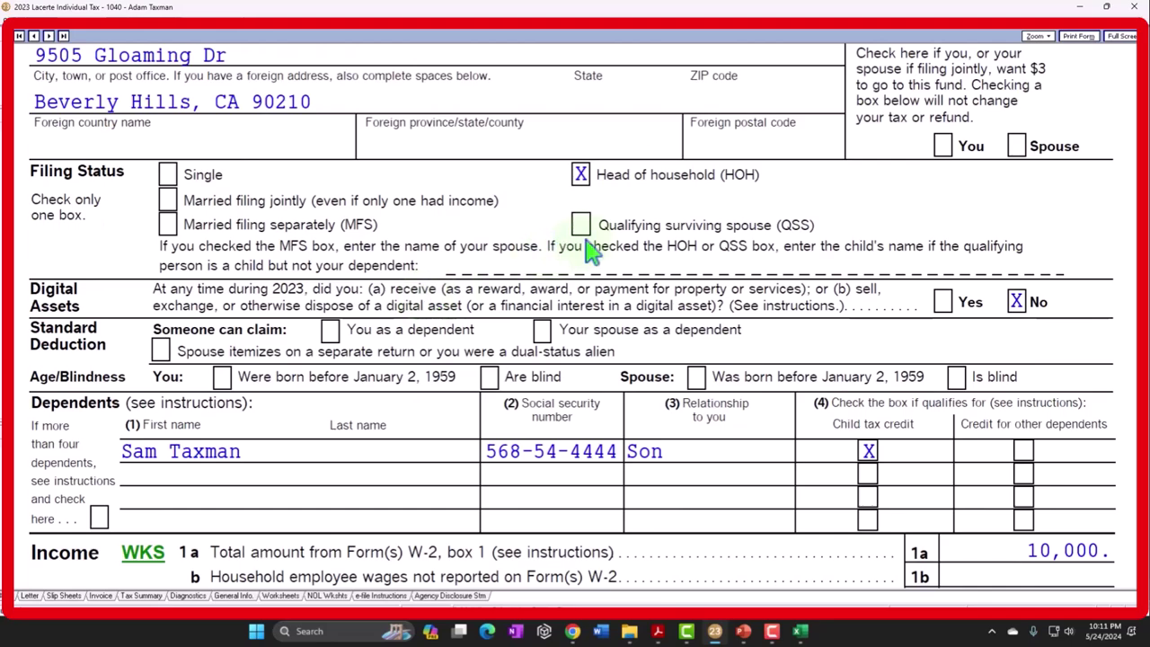
scroll(631, 380, "down", 8)
scroll(1000, 372, "down", 5)
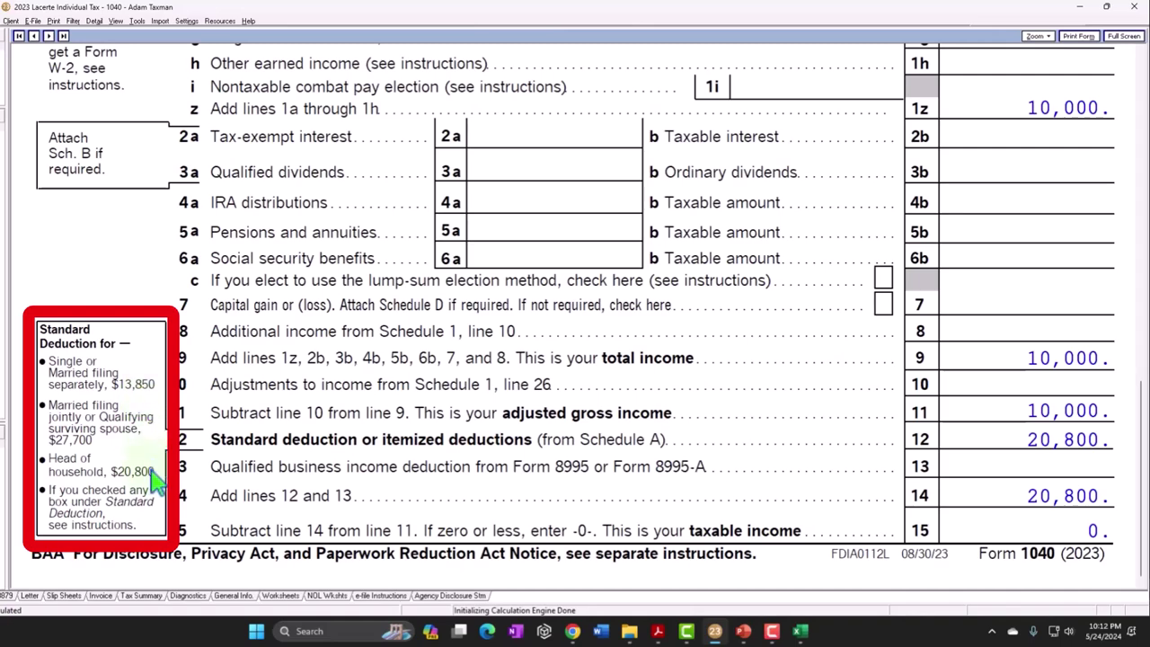
left_click(15, 466)
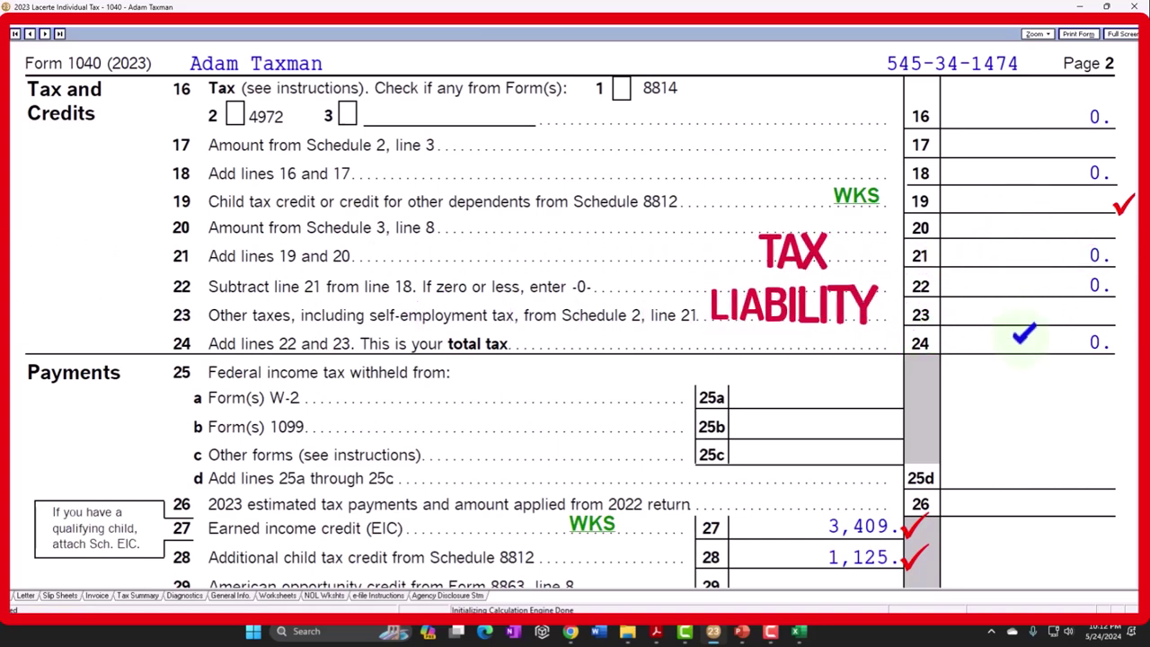
scroll(1024, 328, "down", 3)
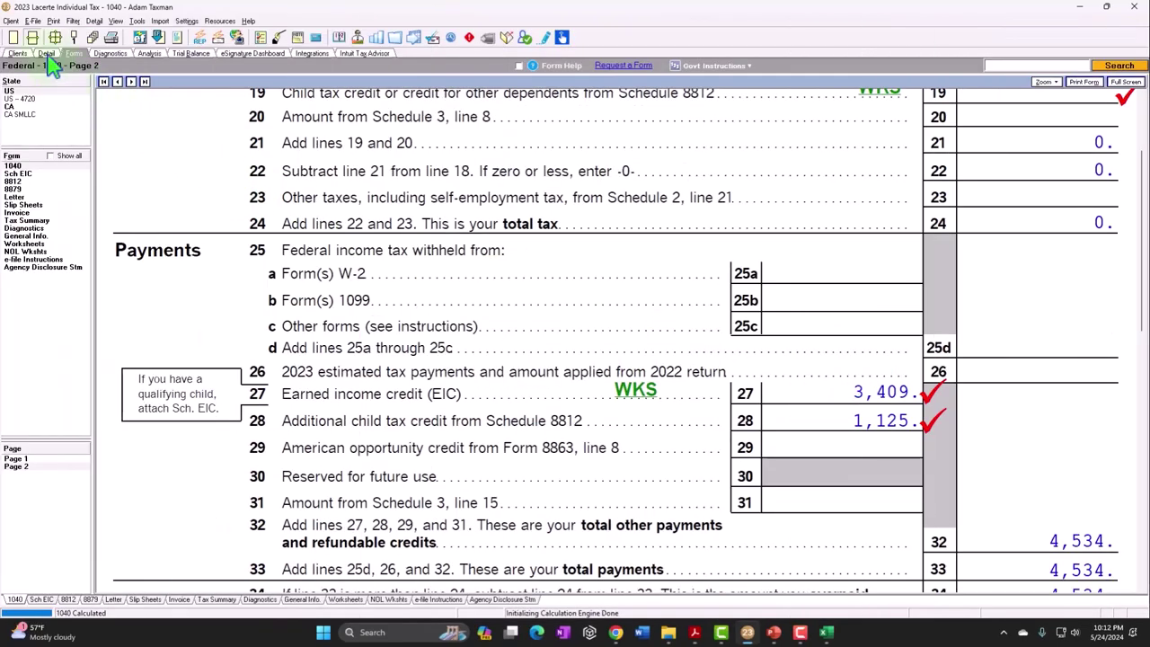
- Set the W-2 wages to 15,000 and check the recalculated refundable credits and refund on Form 1040 page 2
left_click(46, 54)
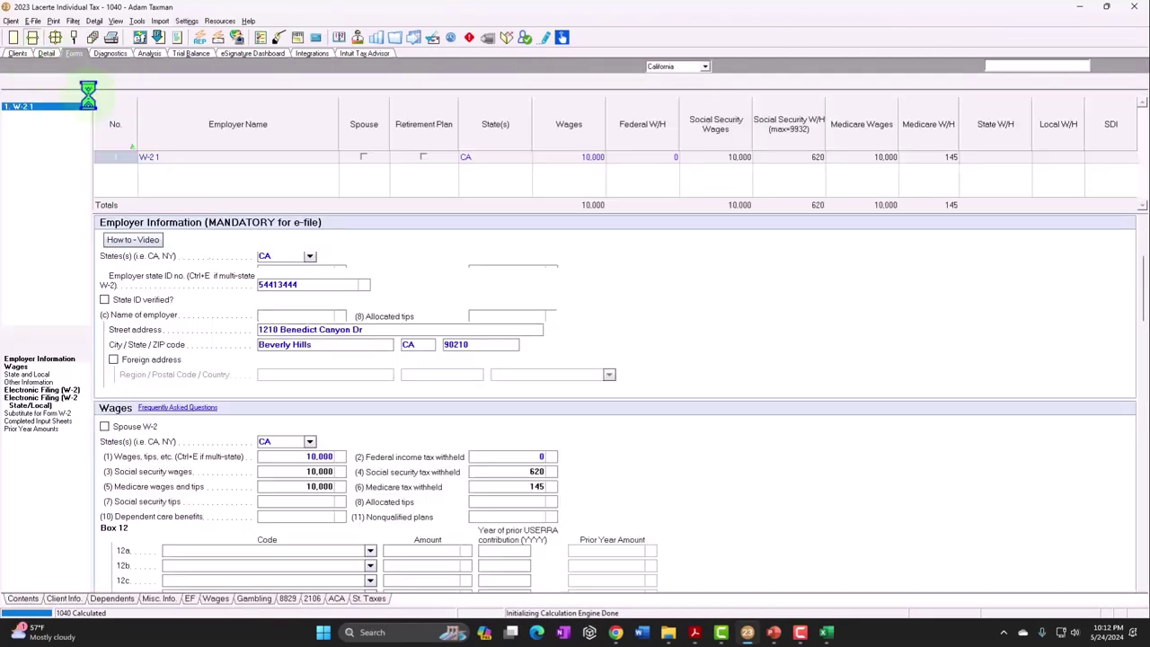
left_click(618, 166)
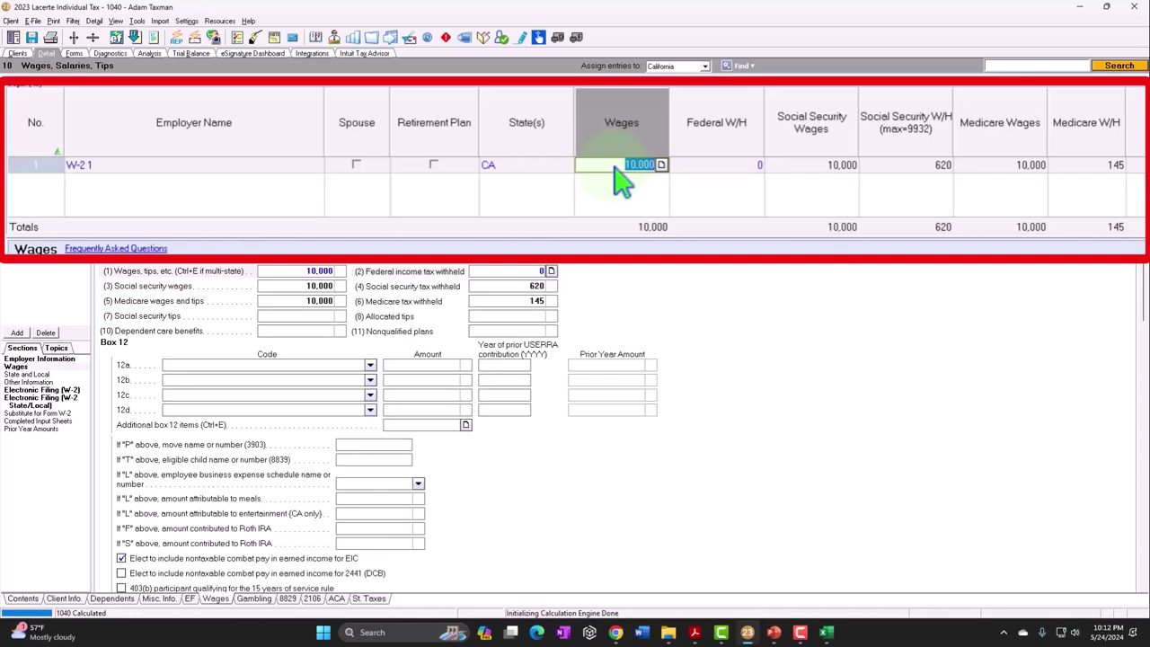
type("15,000")
key("Tab")
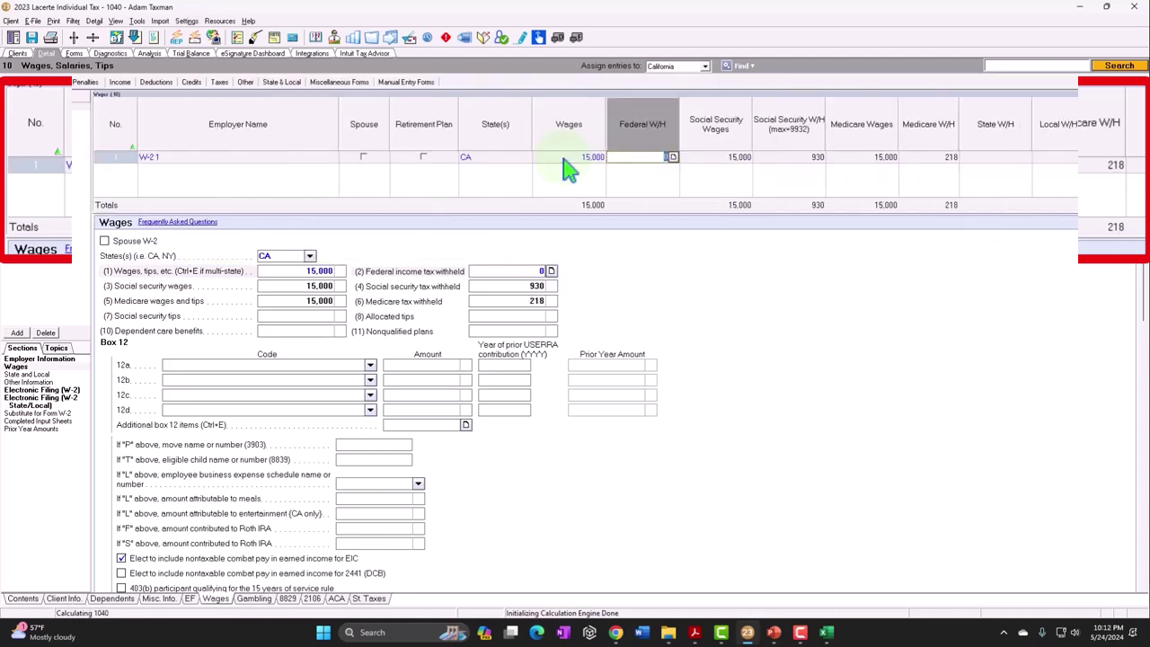
left_click(75, 55)
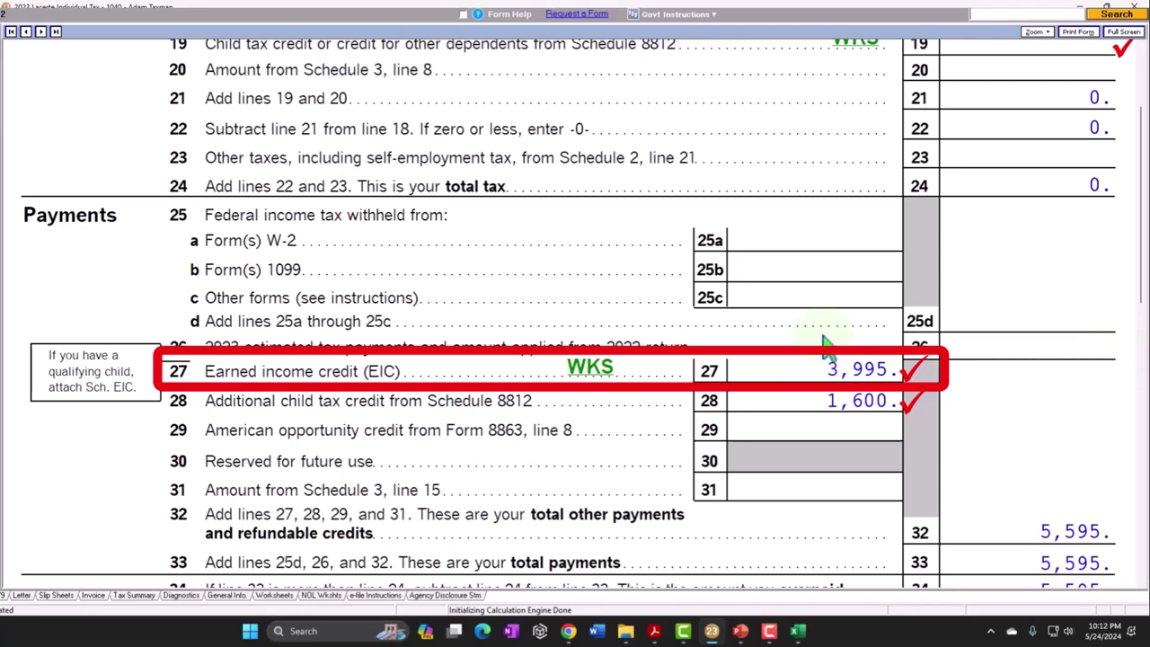
scroll(825, 341, "down", 3)
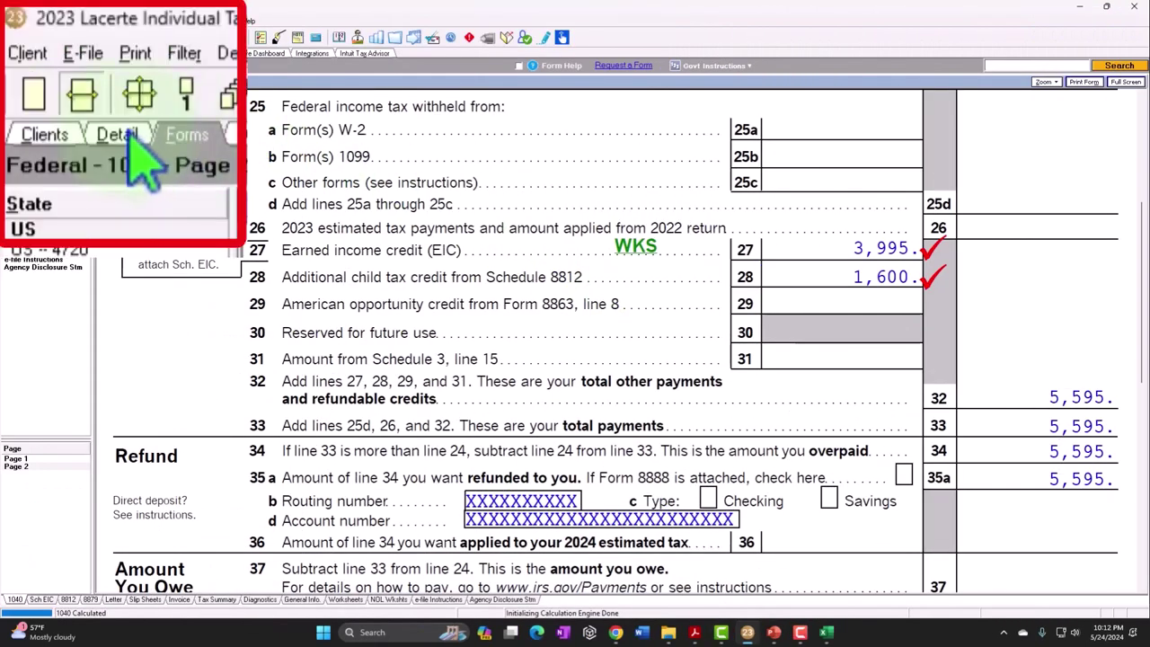
- Claim a daughter as a second dependent and review the dependents, income and standard deduction on Form 1040 page 1
left_click(46, 53)
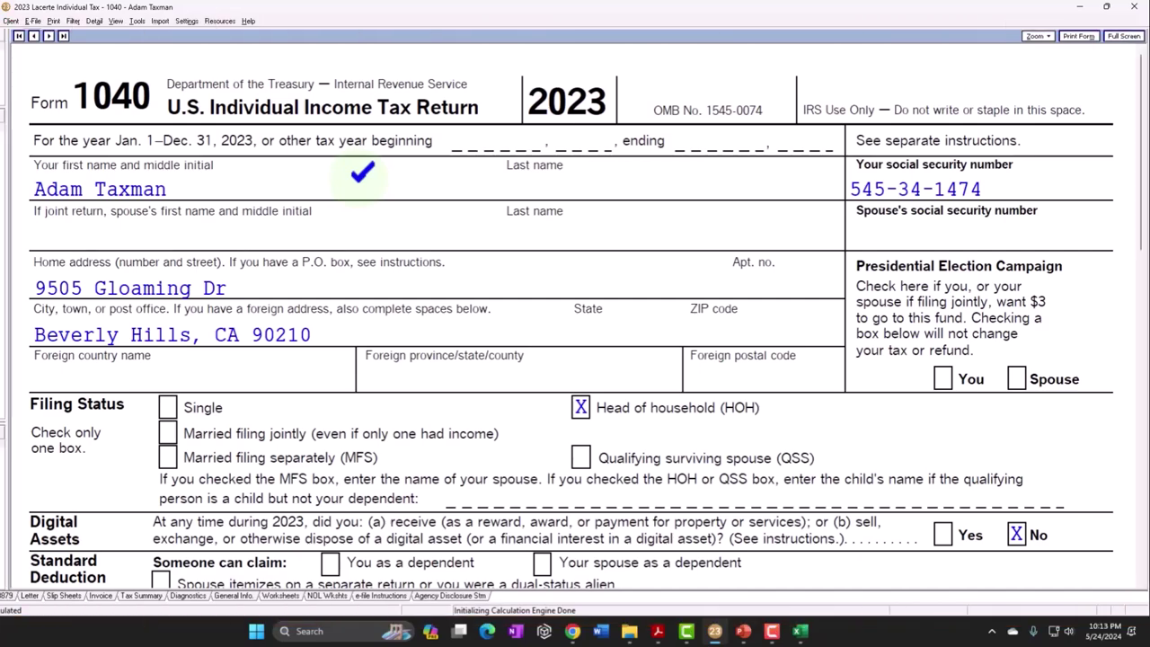
scroll(361, 172, "down", 3)
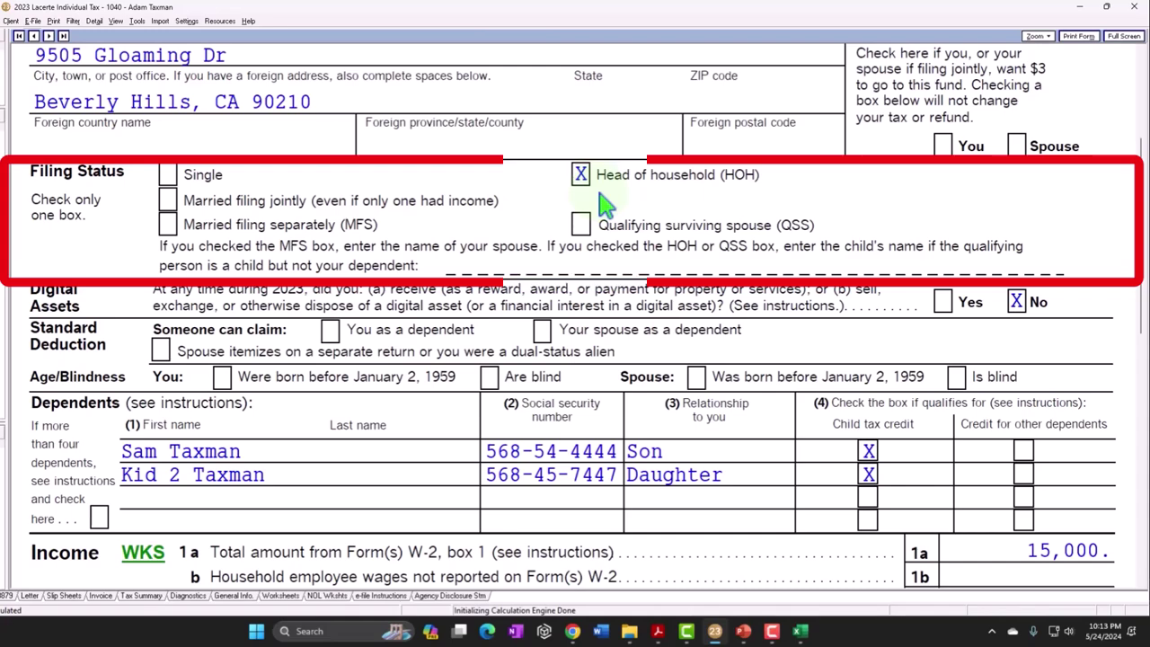
scroll(603, 205, "down", 3)
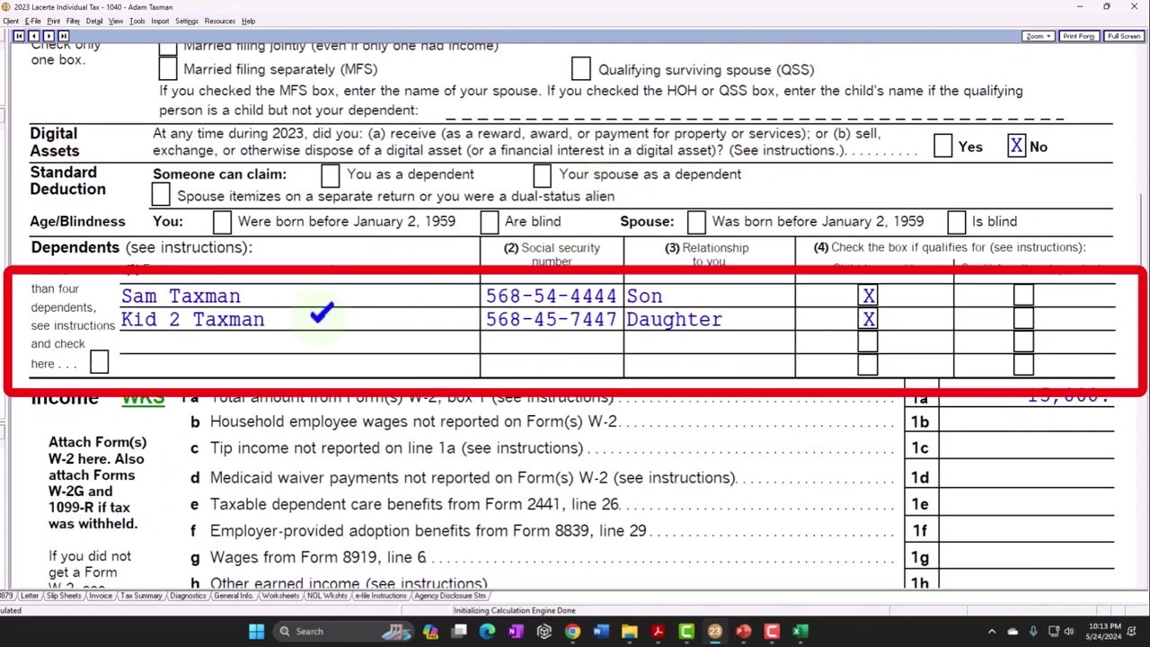
scroll(321, 314, "down", 1)
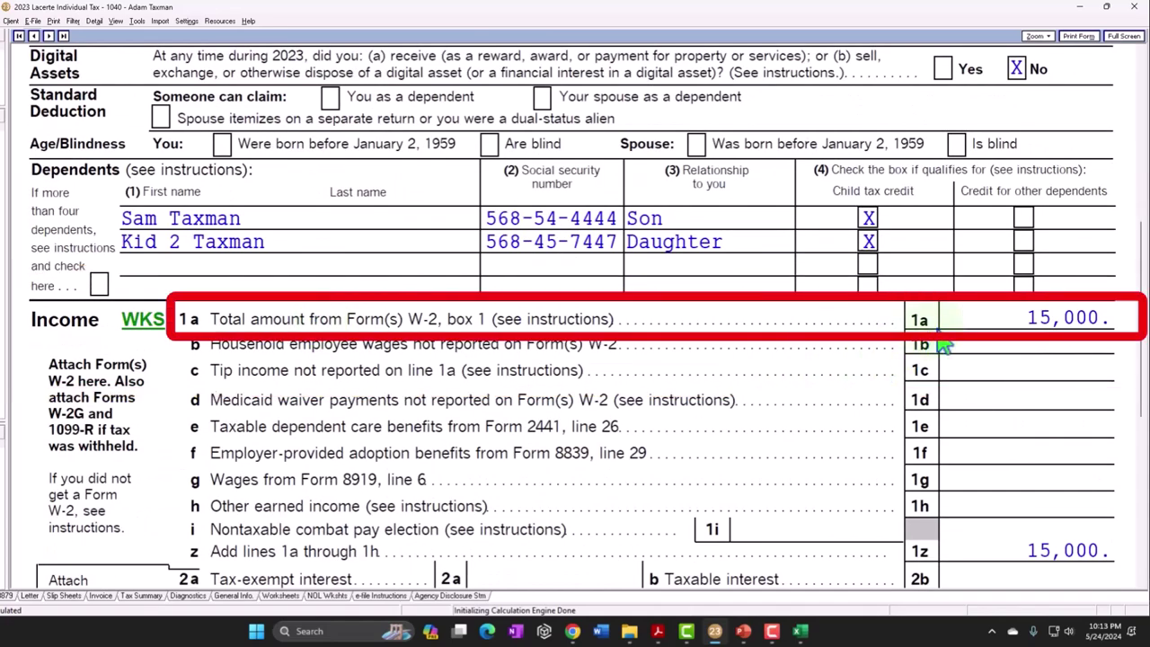
scroll(944, 346, "down", 5)
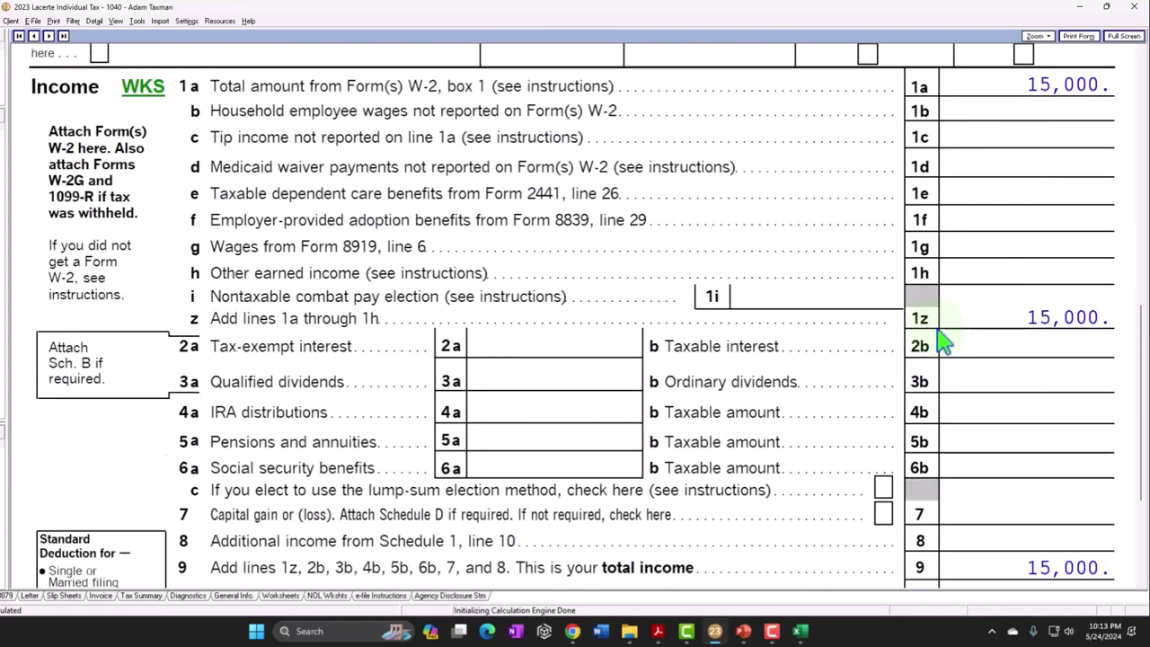
scroll(945, 346, "down", 1)
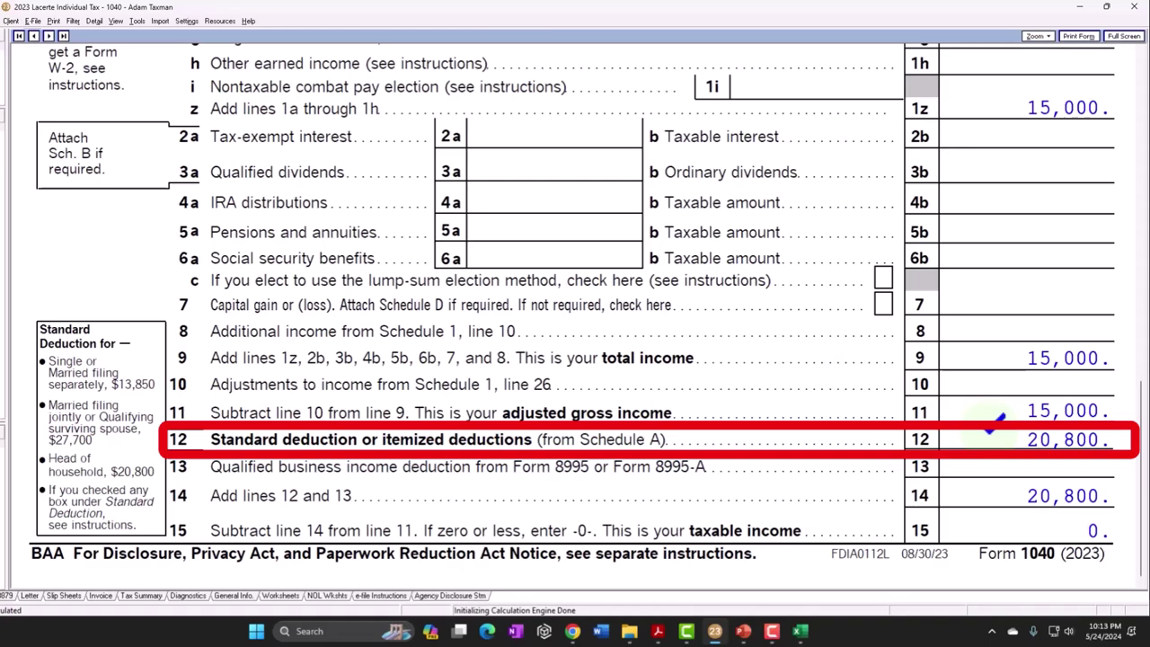
- Check the total tax, earned income credit and additional child tax credit on page 2 for two dependents
left_click(55, 467)
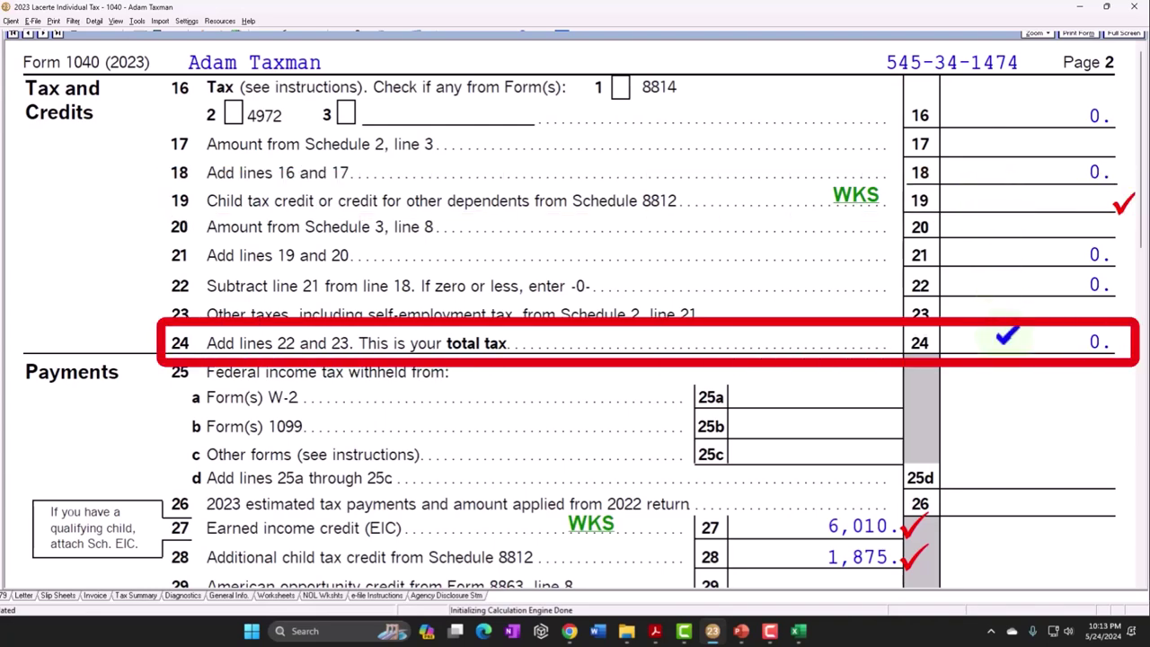
scroll(1006, 334, "down", 3)
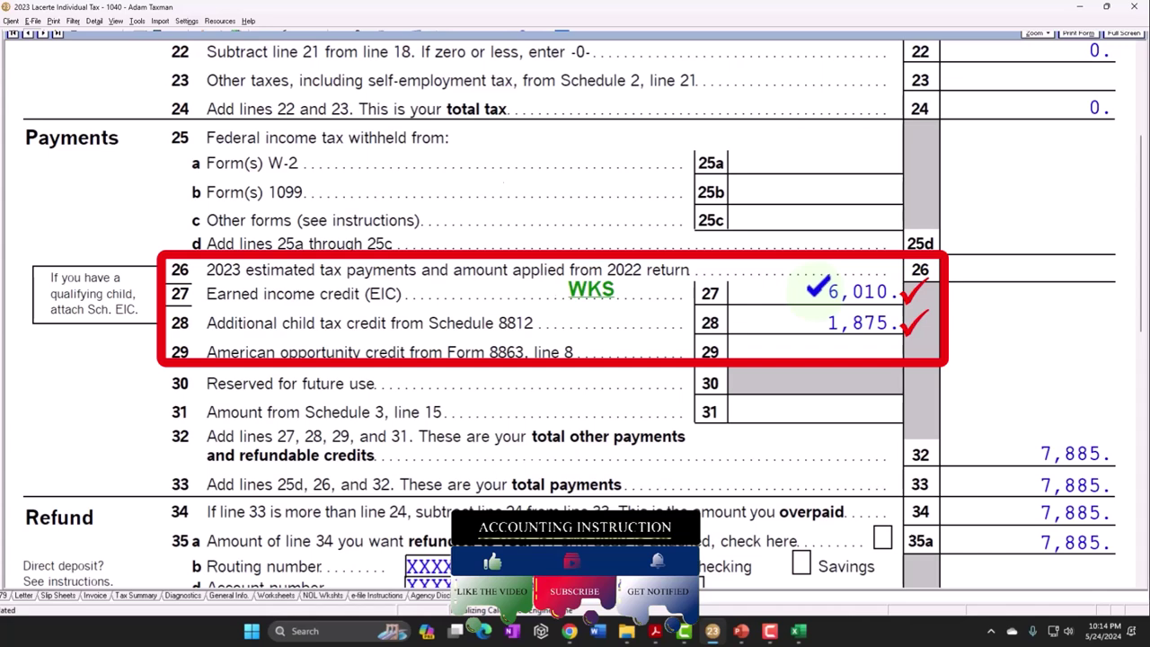
key("Escape")
- Set the W-2 wages to 17,000 in the Wages, Salaries, Tips section and return to the recalculated Form 1040
left_click(74, 53)
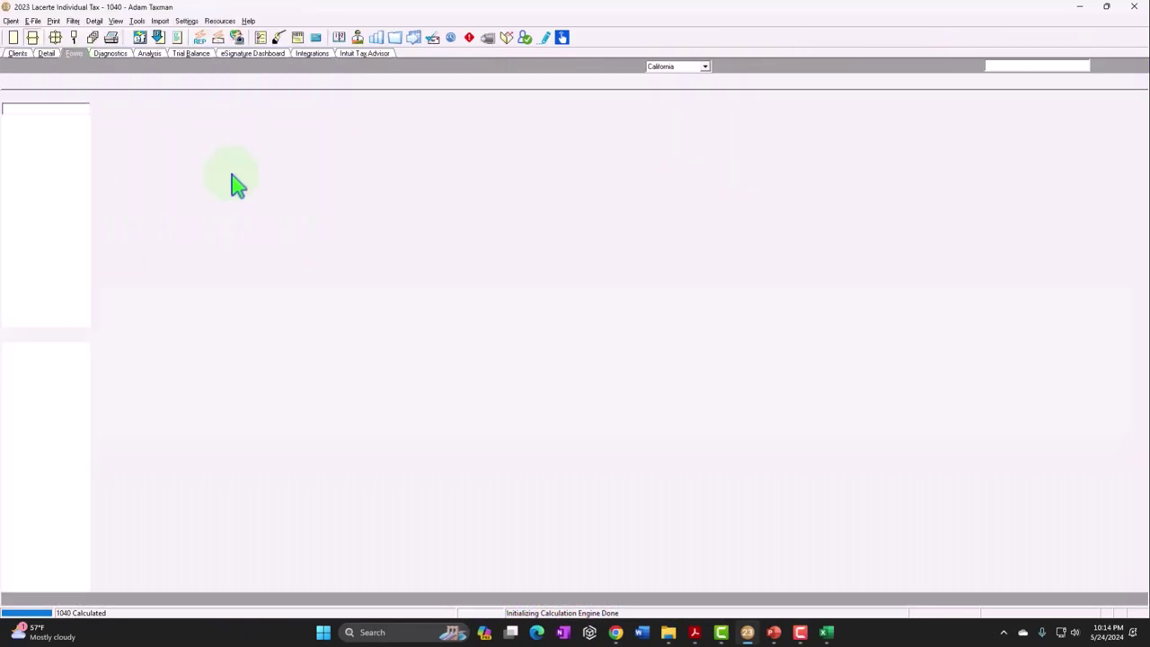
left_click(109, 81)
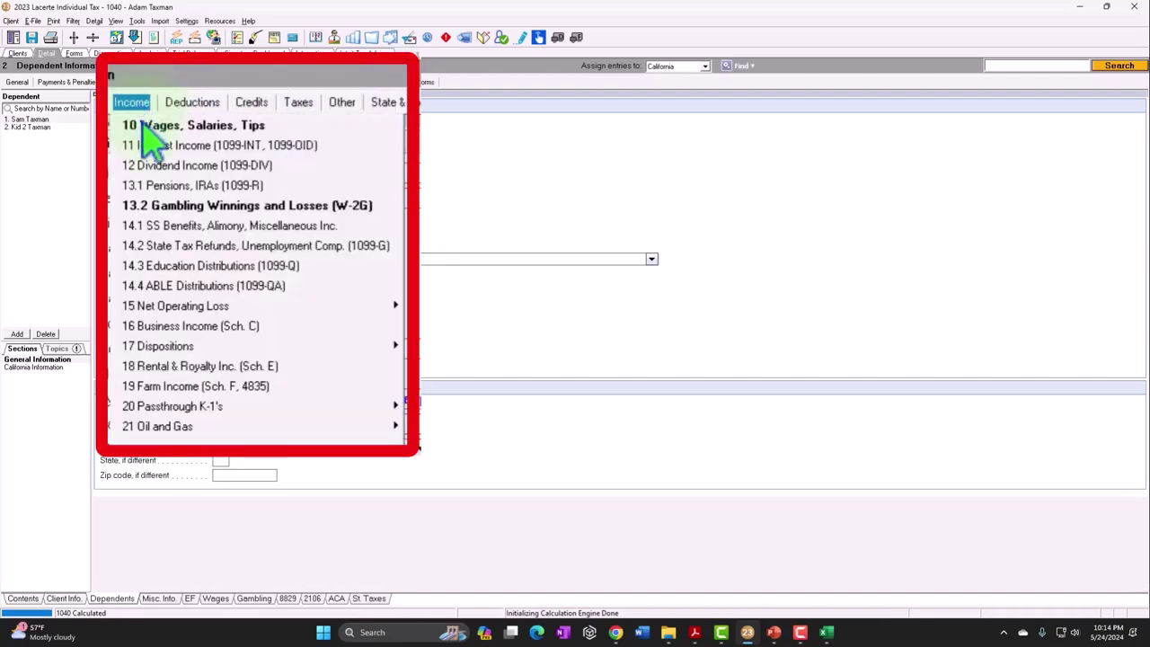
left_click(142, 126)
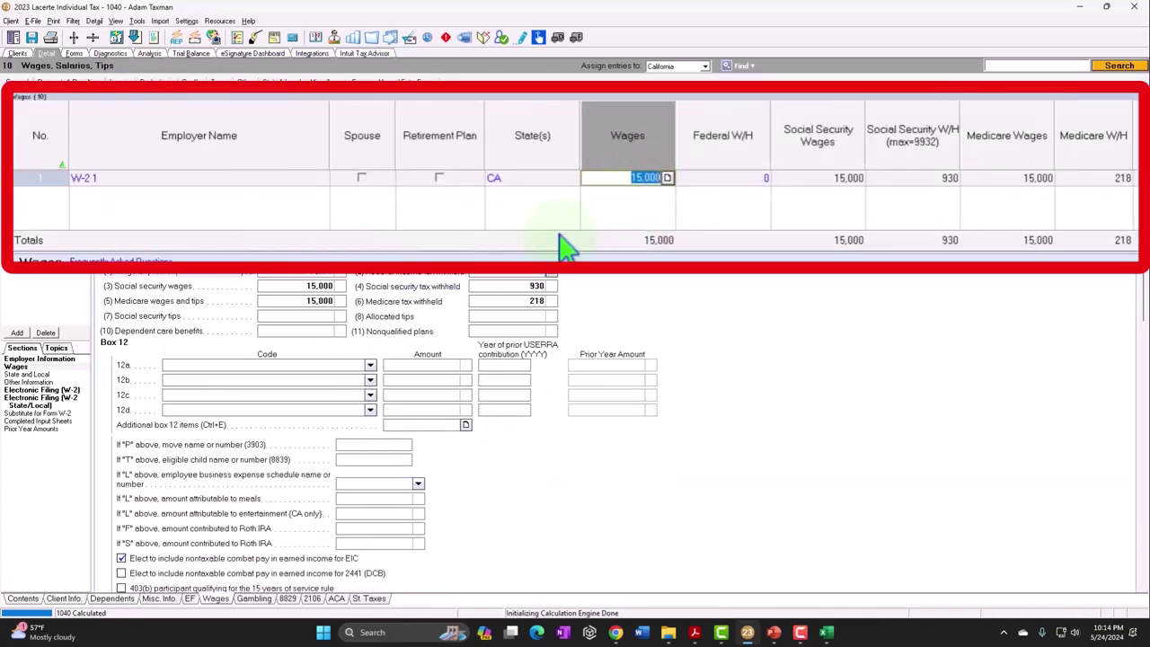
type("1700")
key("Tab")
left_click(122, 40)
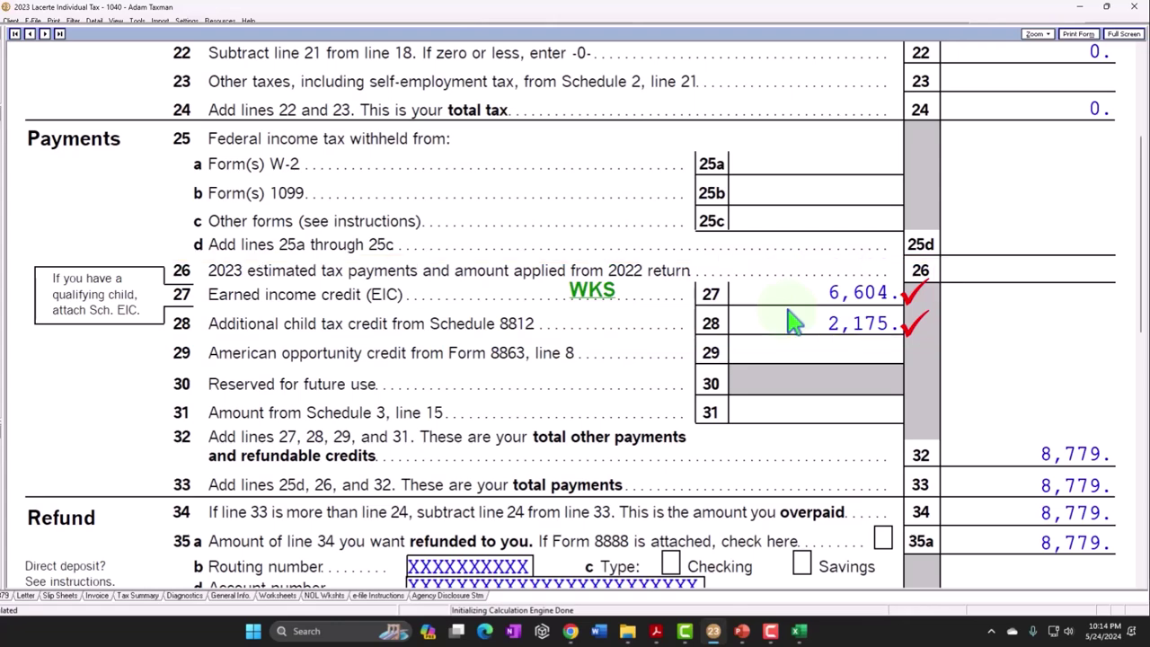
- Examine the tax on line 16, the refundable credits and the refund on page 2 at the new wage level
scroll(795, 322, "up", 5)
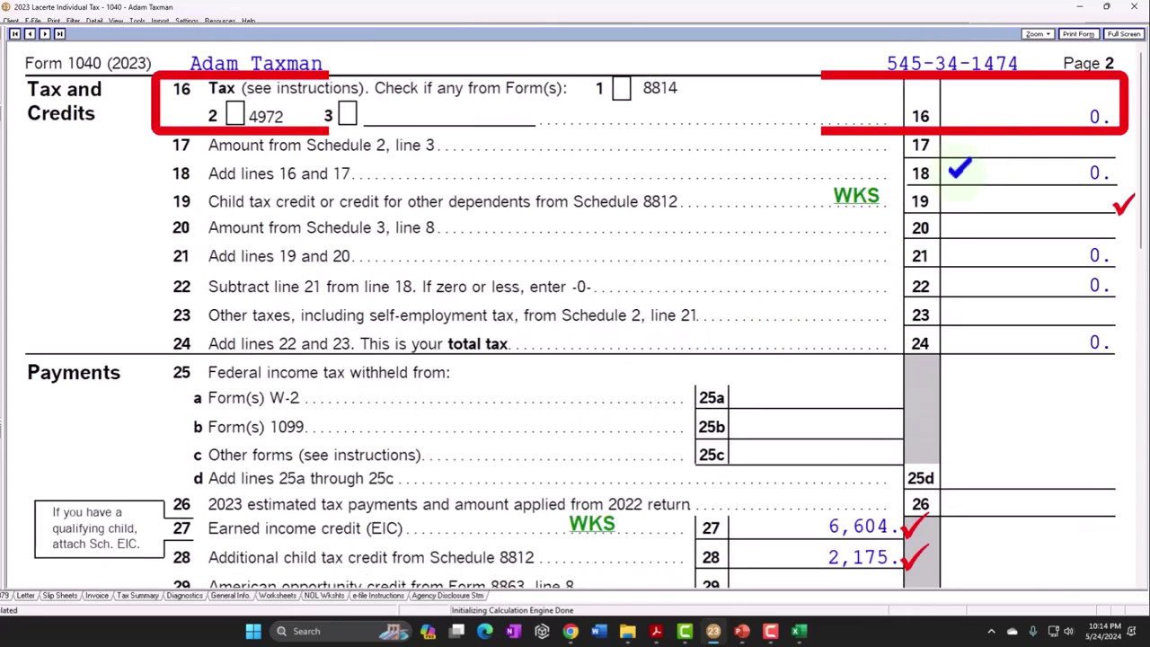
scroll(988, 180, "down", 5)
scroll(959, 206, "down", 2)
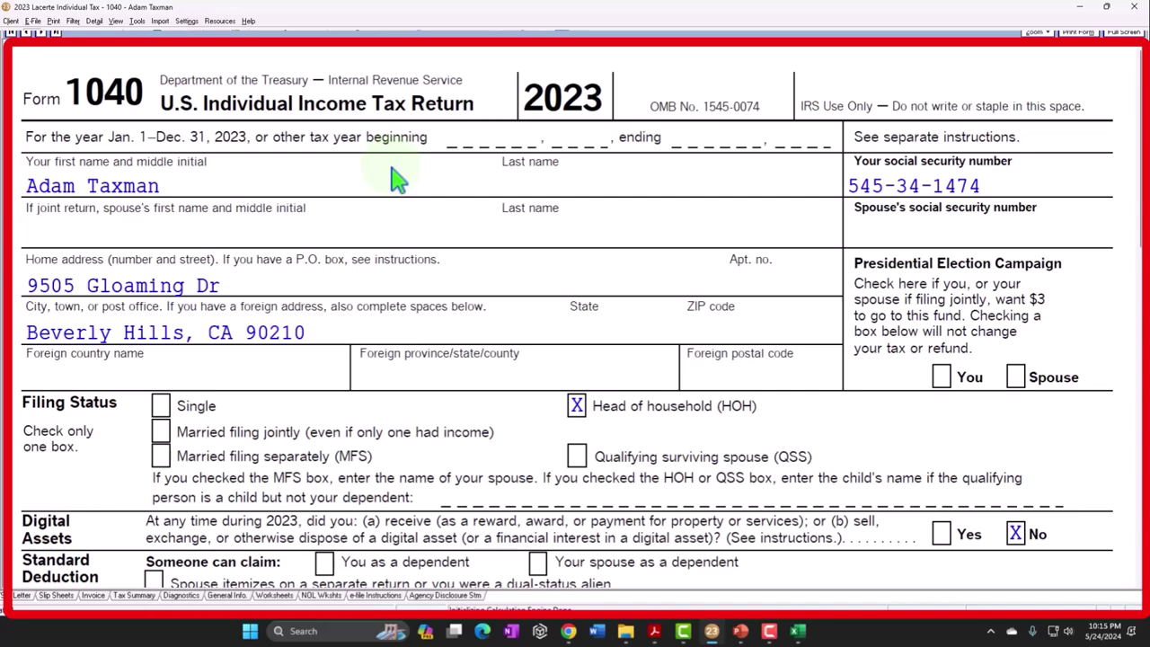
- Review the dependents, wages and standard deduction on Form 1040 page 1 and the tax and refundable credits on page 2 for three dependents
scroll(482, 346, "down", 1)
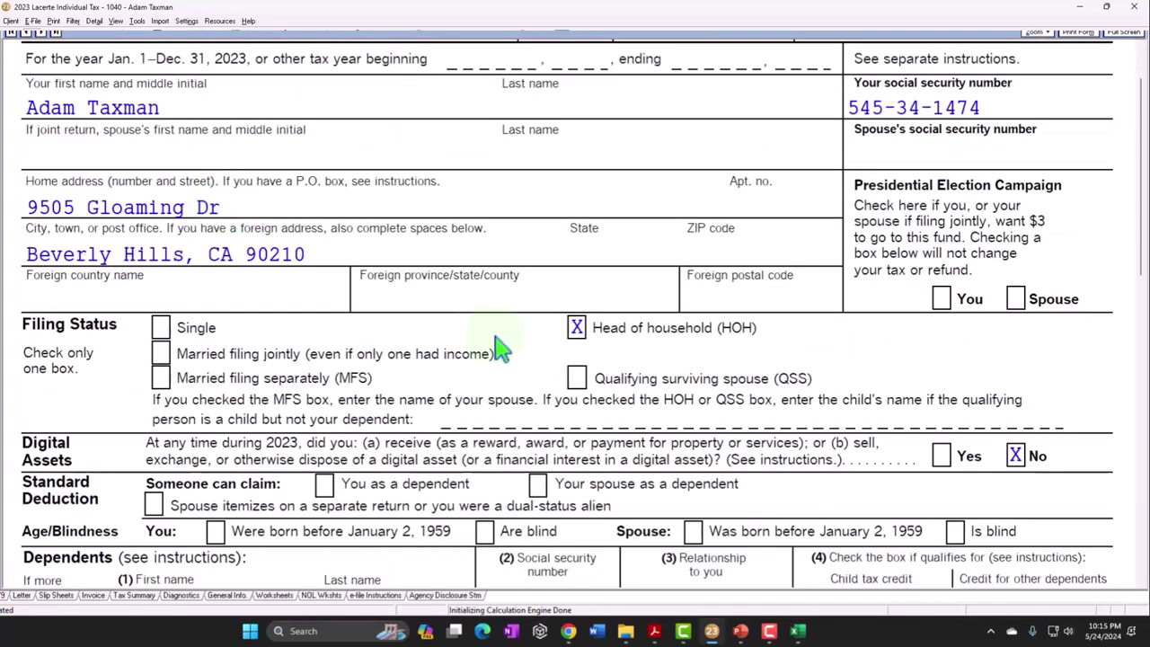
scroll(557, 345, "down", 3)
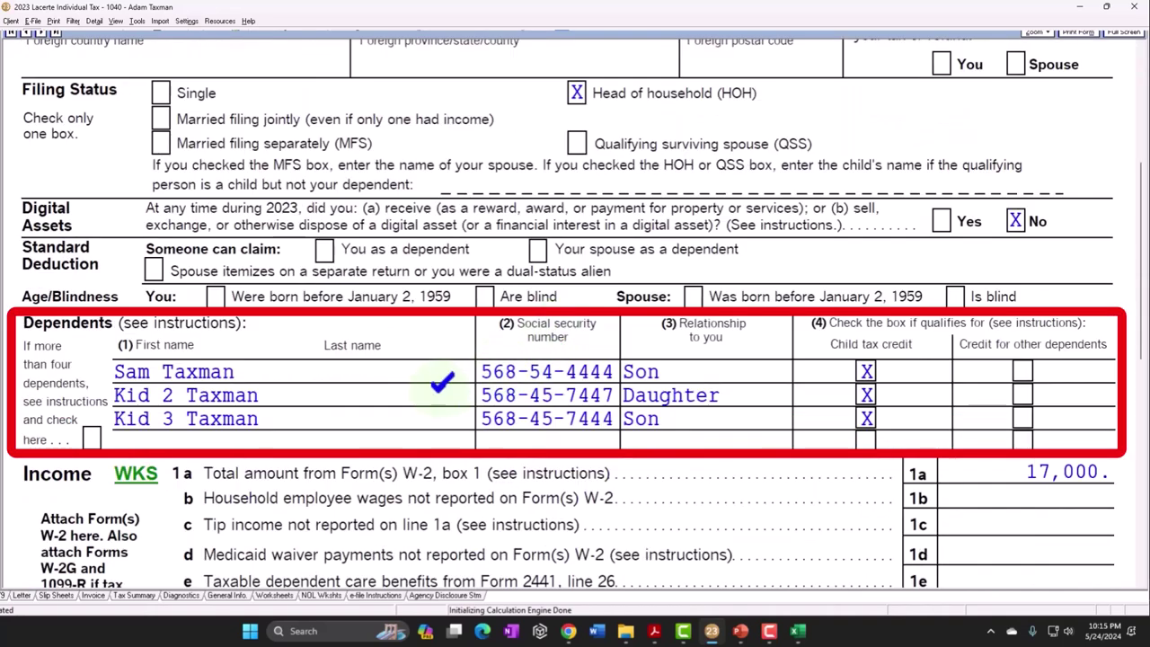
scroll(445, 386, "down", 2)
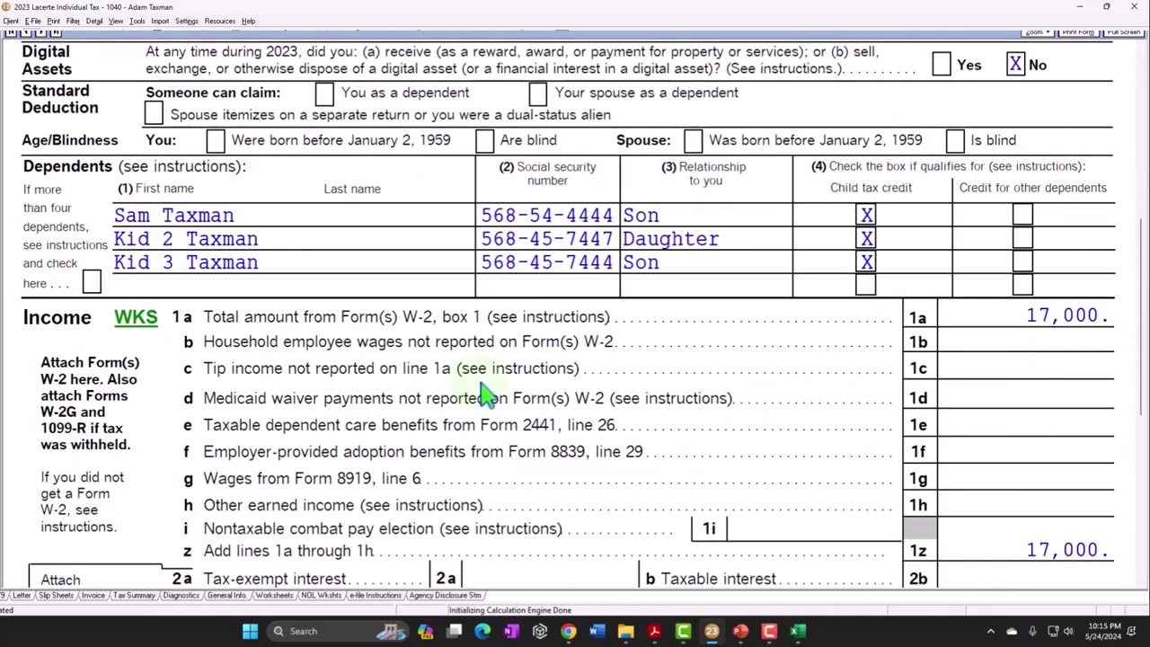
scroll(970, 372, "down", 5)
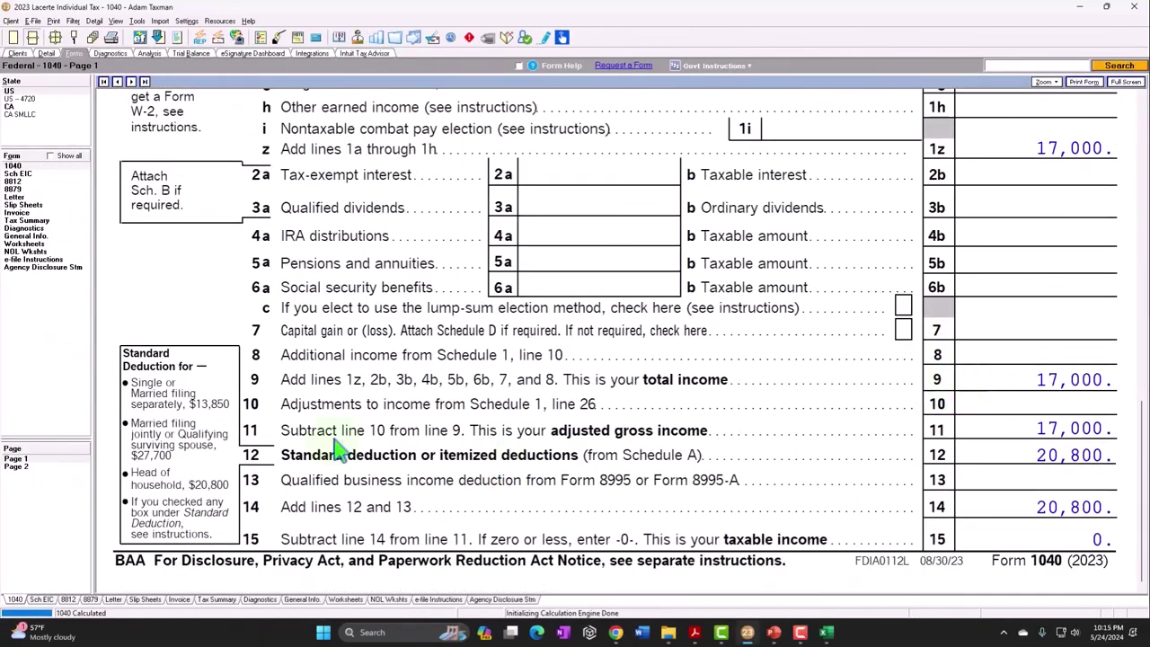
left_click(16, 467)
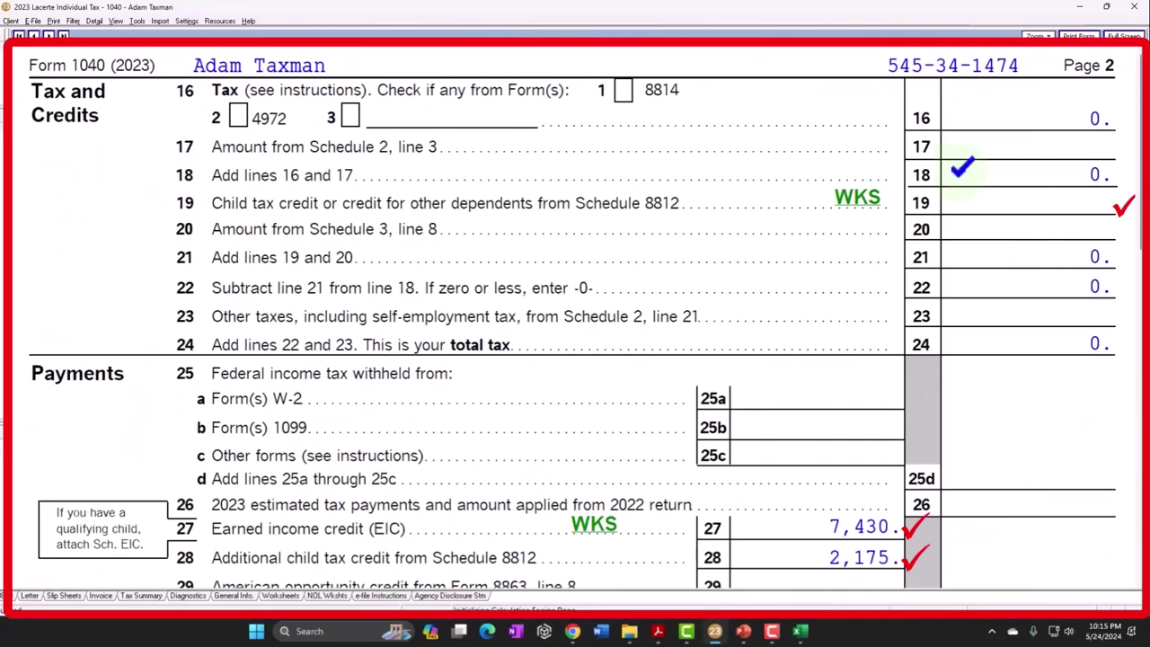
scroll(961, 168, "down", 5)
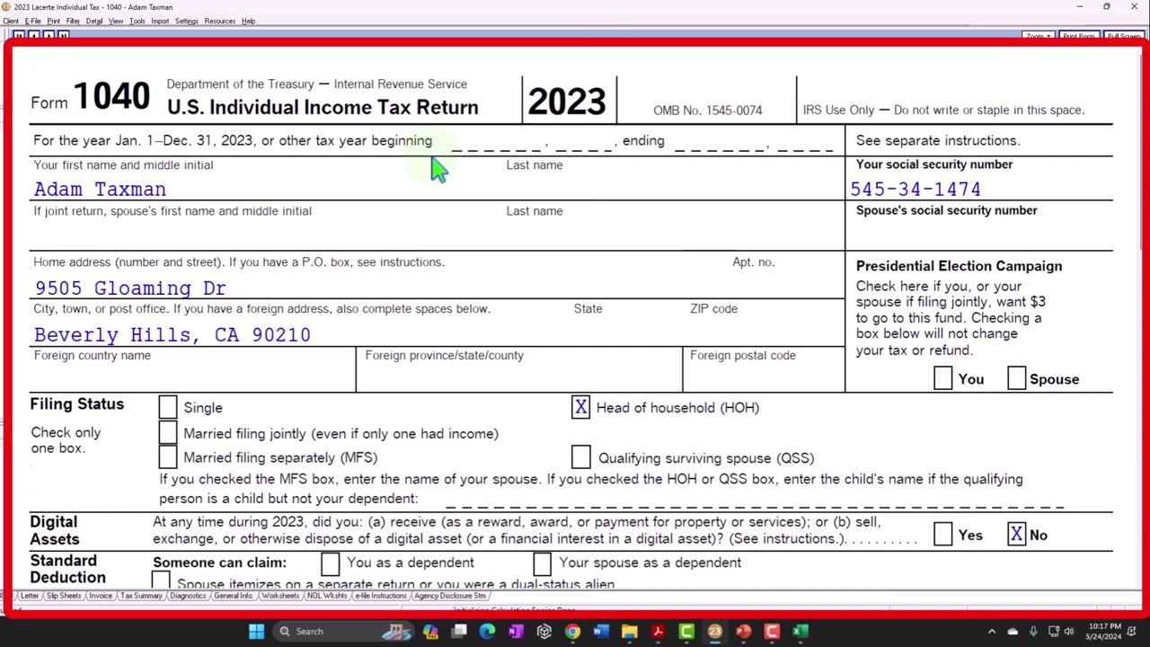
- Examine the dependents and income on Form 1040 page 1 and the credits and refund on page 2 with a fourth dependent claimed
scroll(437, 169, "down", 5)
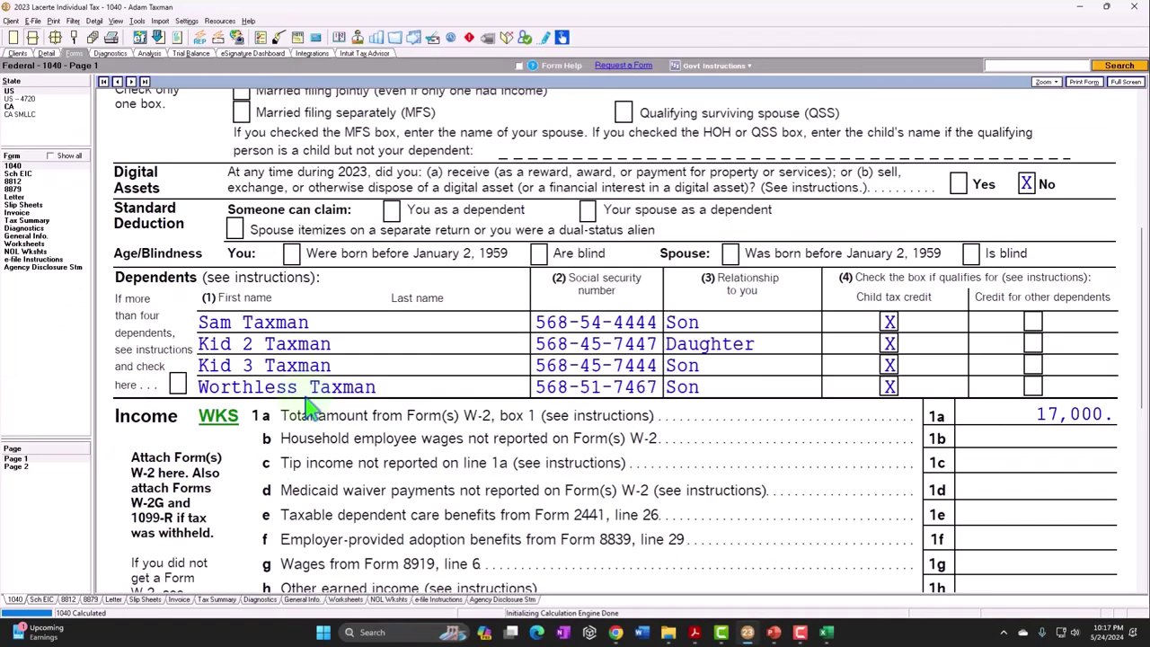
scroll(306, 406, "down", 3)
scroll(305, 406, "down", 8)
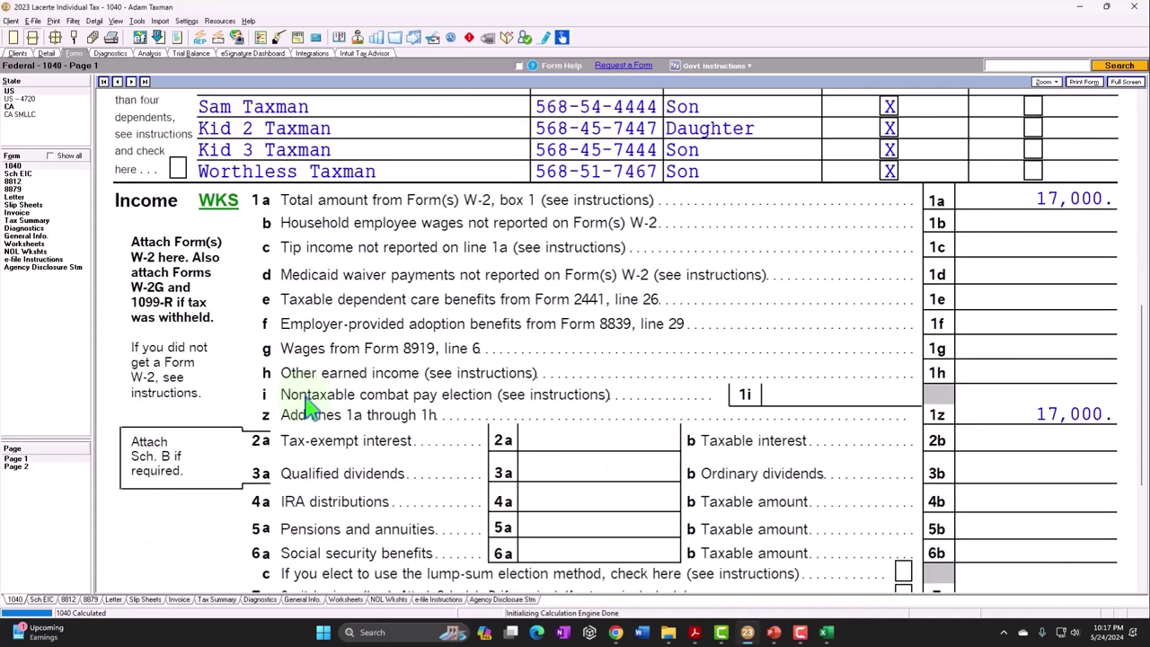
scroll(308, 407, "down", 1)
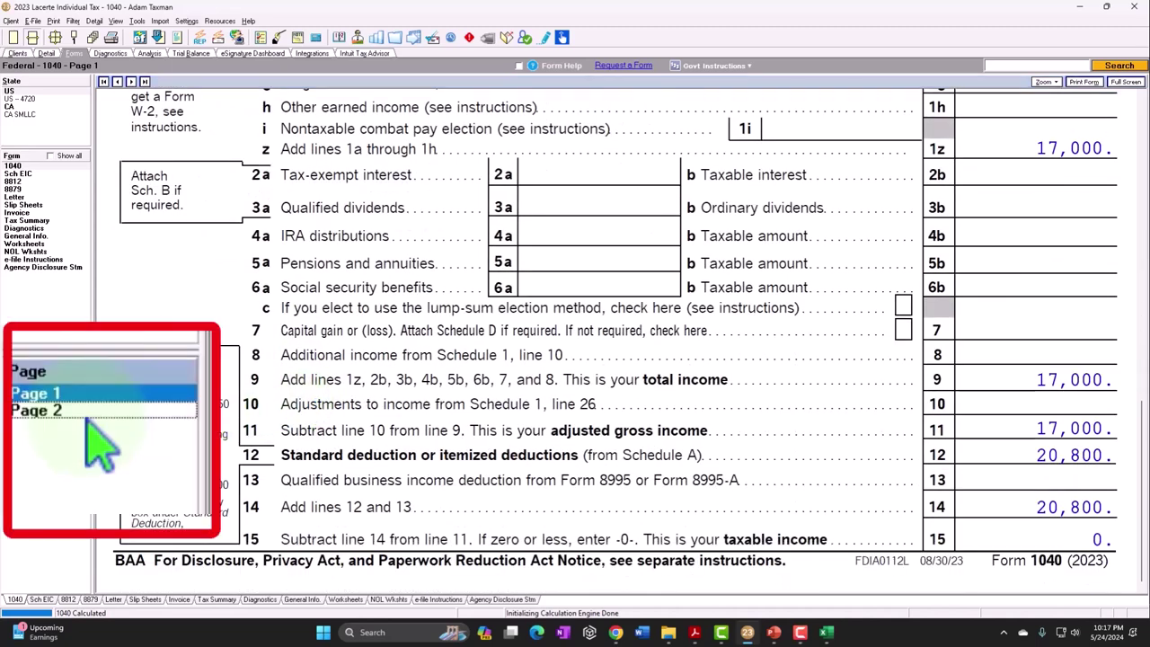
left_click(38, 467)
left_click(1125, 82)
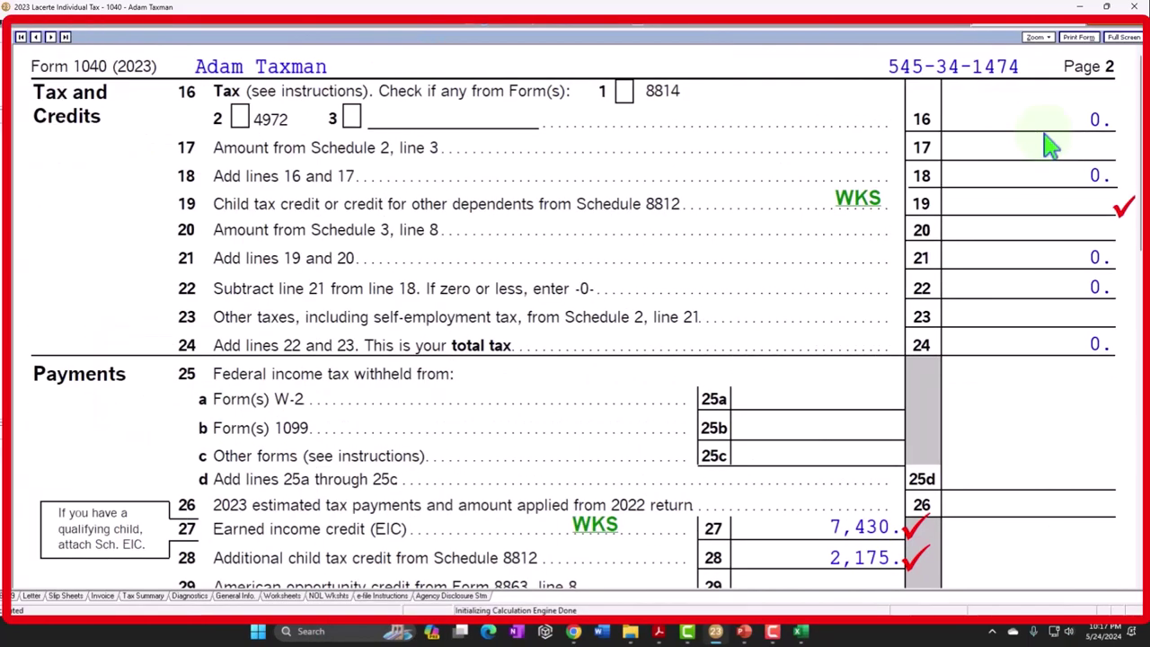
scroll(1042, 146, "down", 5)
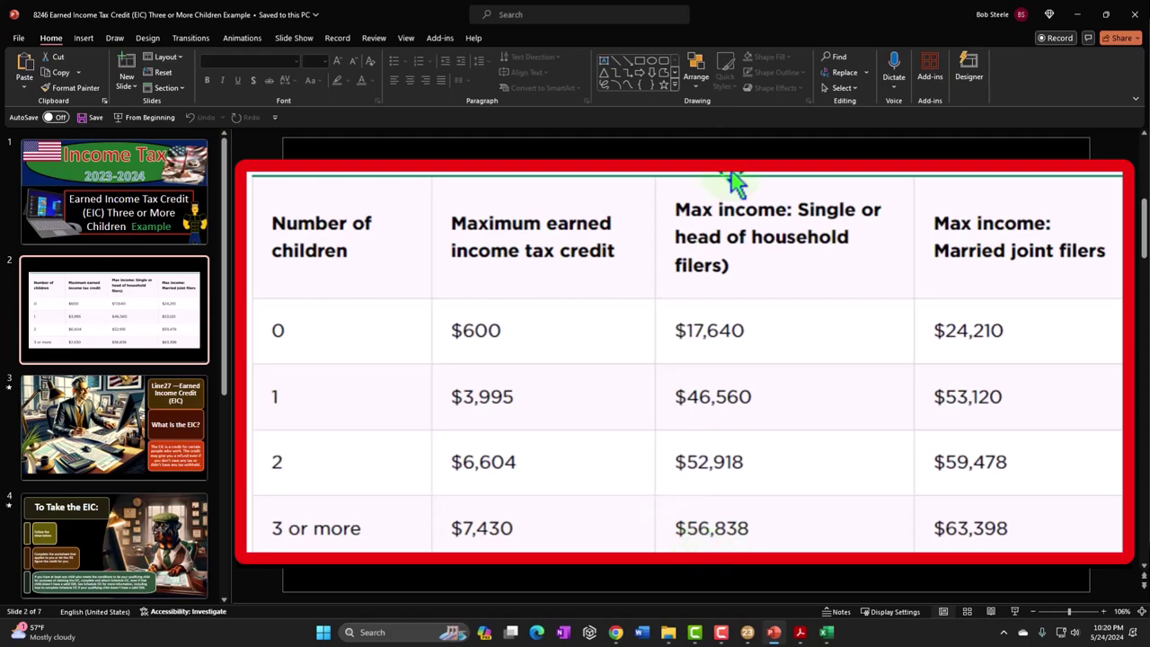
- Switch from PowerPoint to the 2023 Instruction 1040 PDF and read the EIC table's three-children column for head of household around 16,500
left_click(1077, 14)
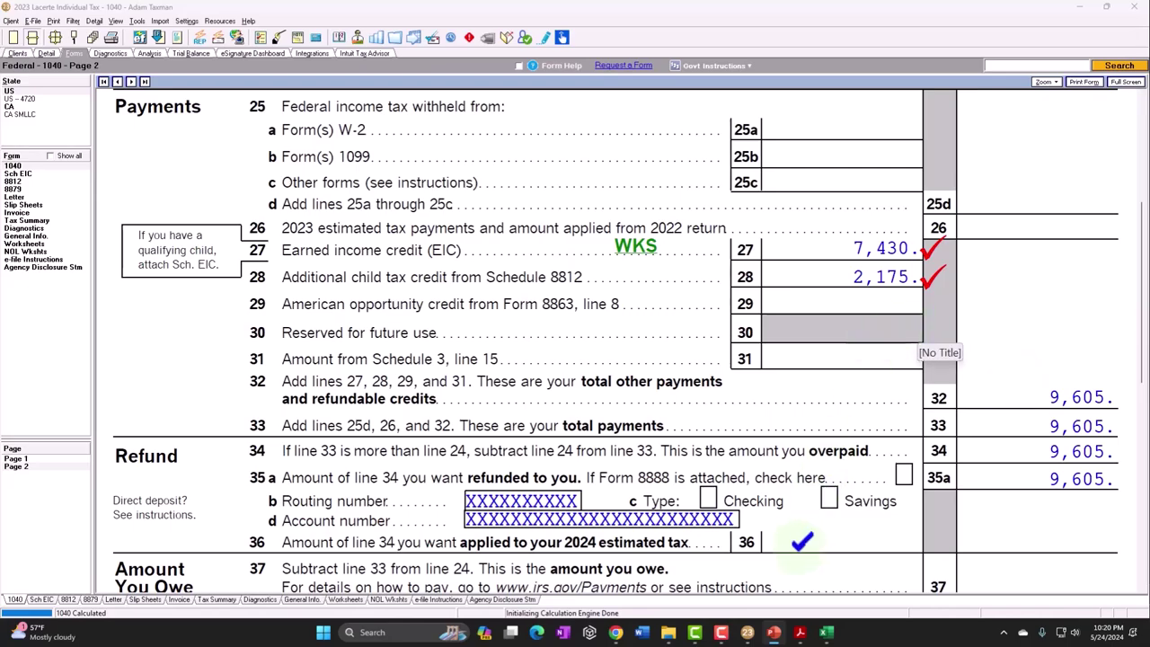
left_click(799, 632)
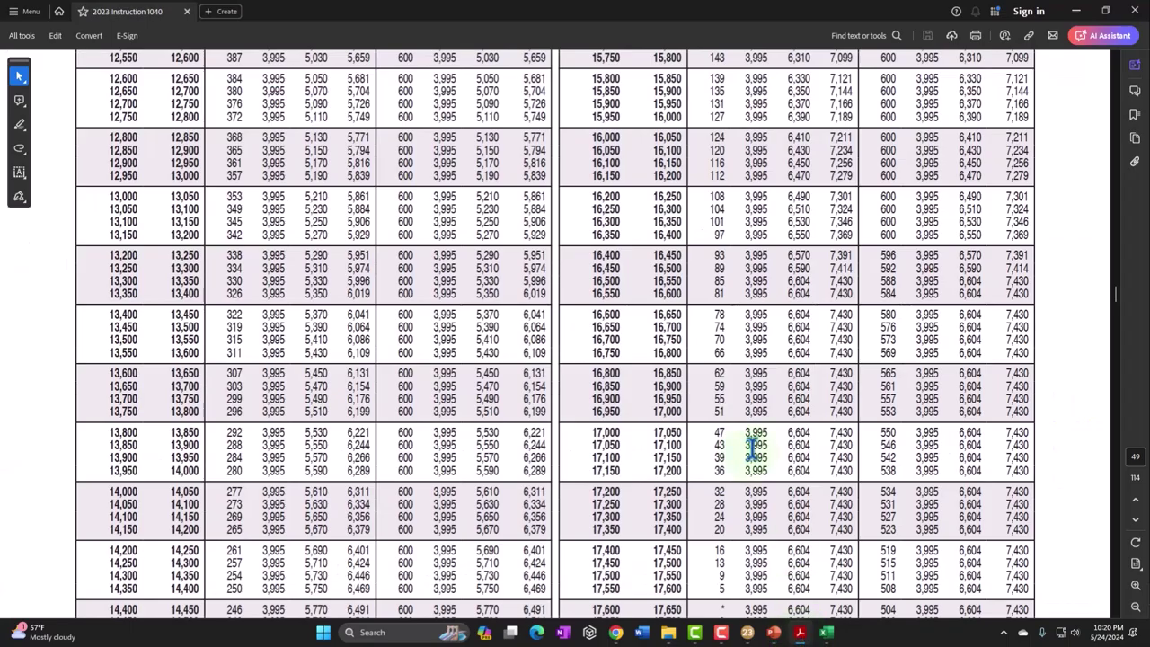
scroll(756, 444, "up", 3)
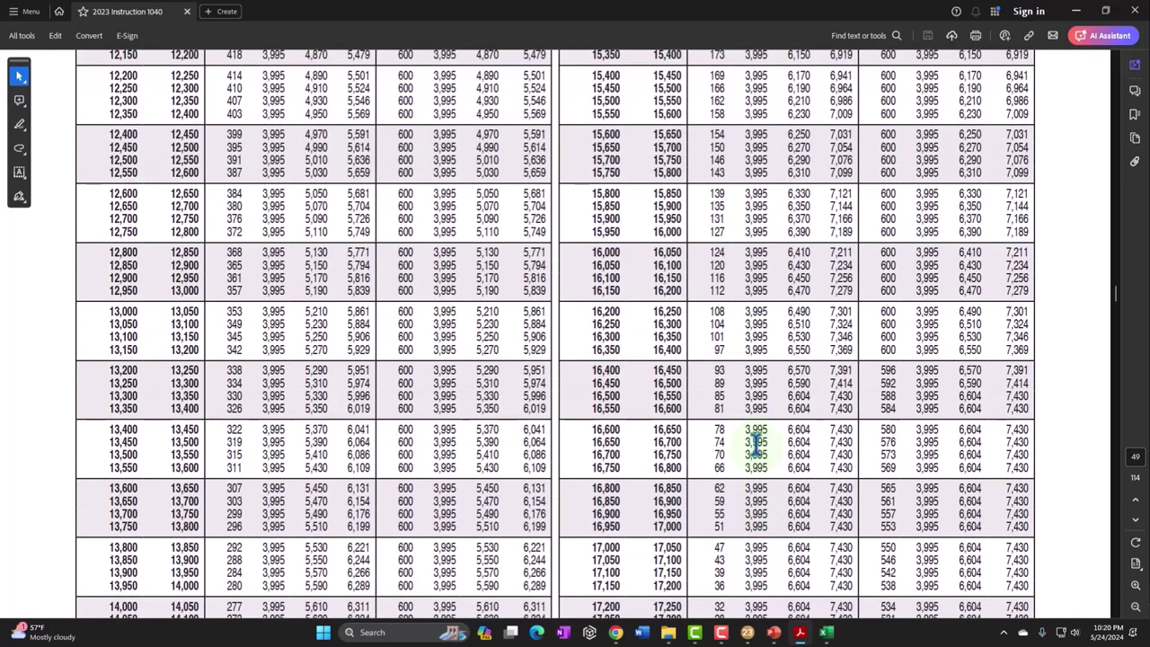
scroll(874, 352, "up", 4)
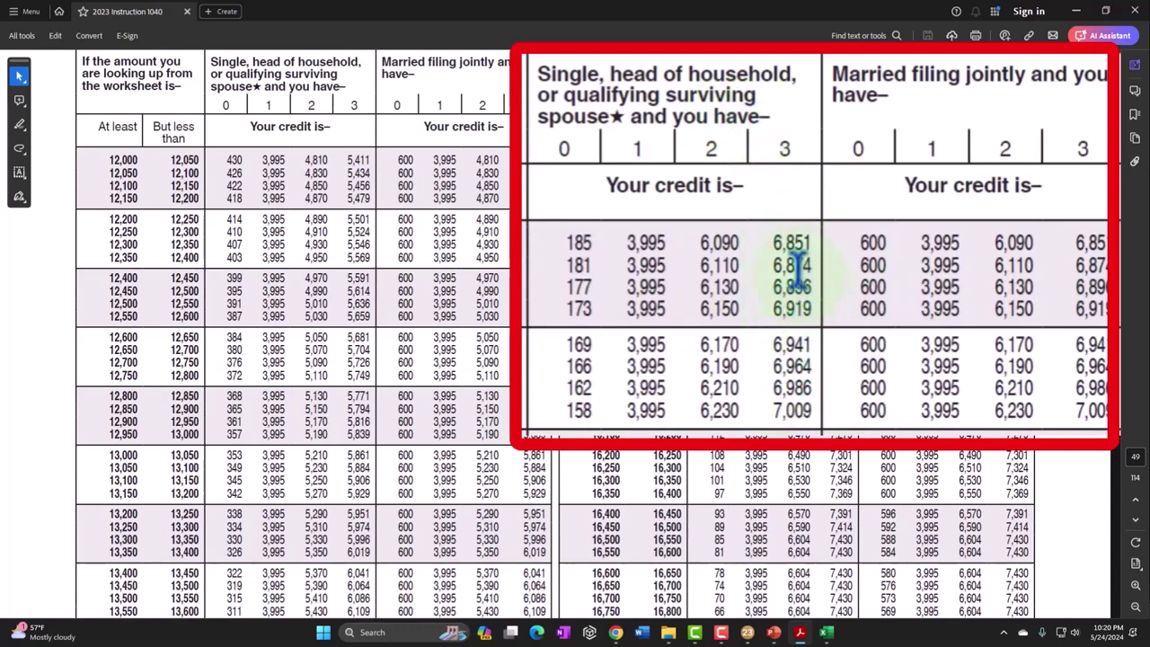
scroll(830, 157, "down", 5)
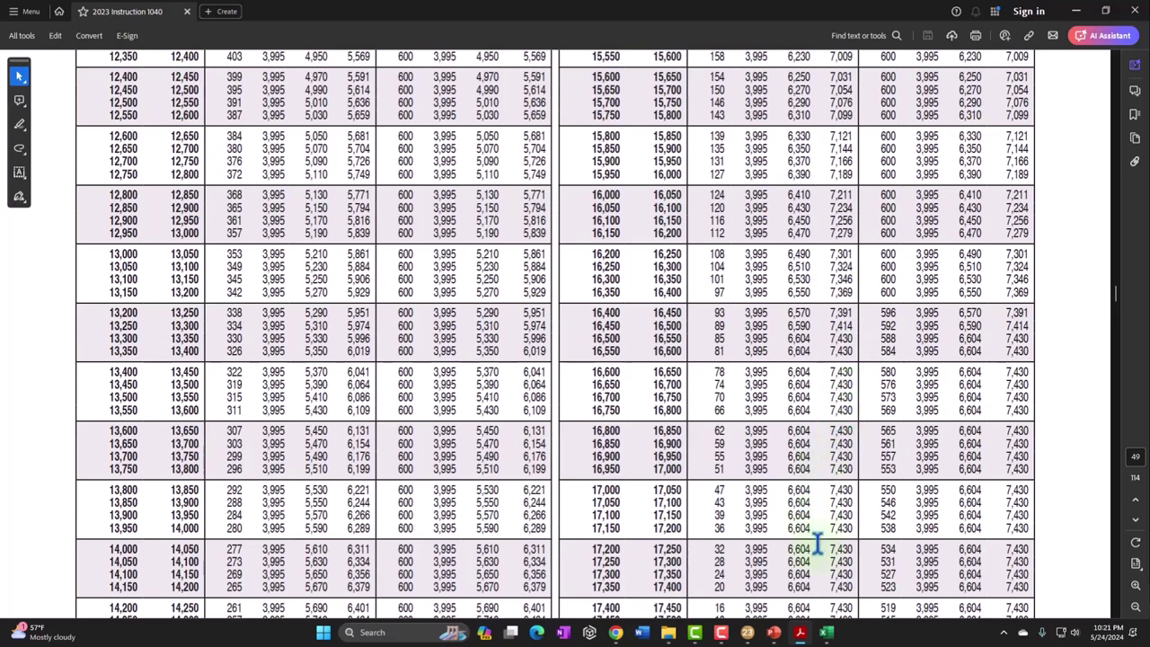
- Switch to Lacerte, set the W-2 wages to 16,500 under Wages, Salaries, Tips, and check the recalculated credits on Form 1040 page 2
left_click(747, 631)
left_click(48, 55)
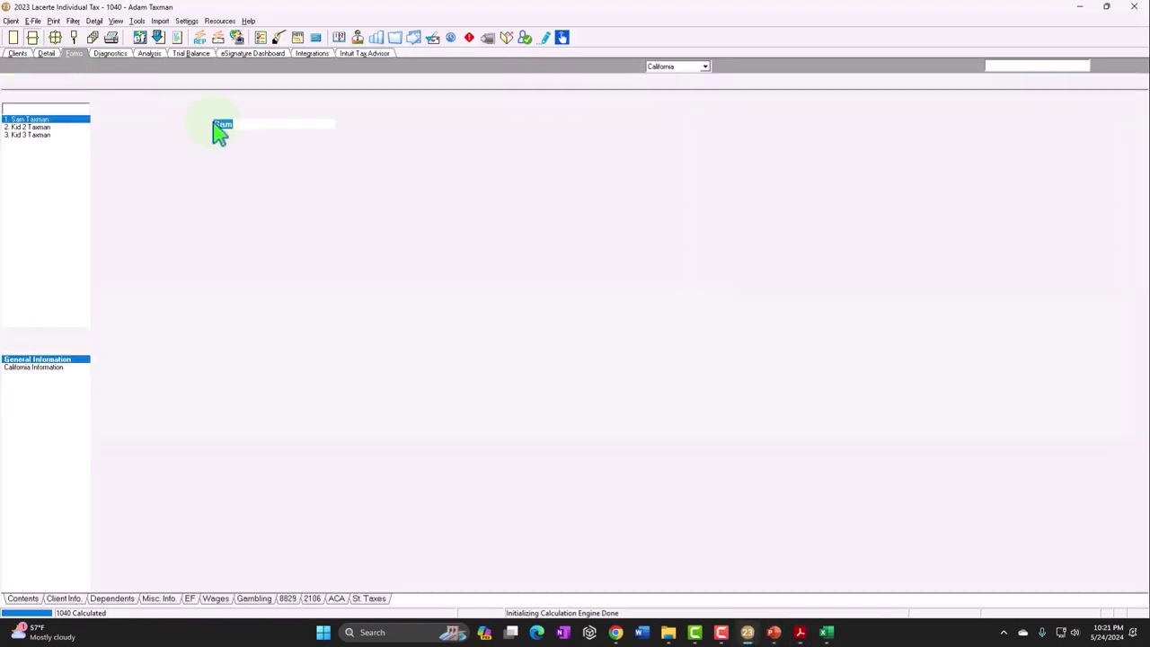
left_click(119, 81)
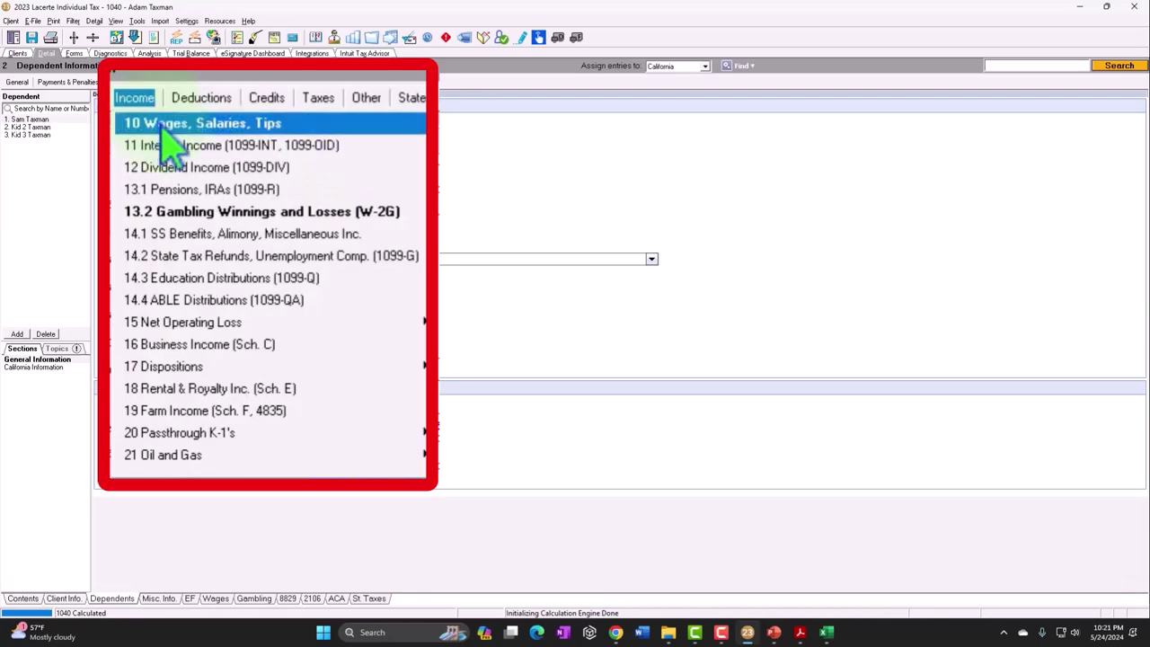
left_click(130, 94)
left_click(628, 179)
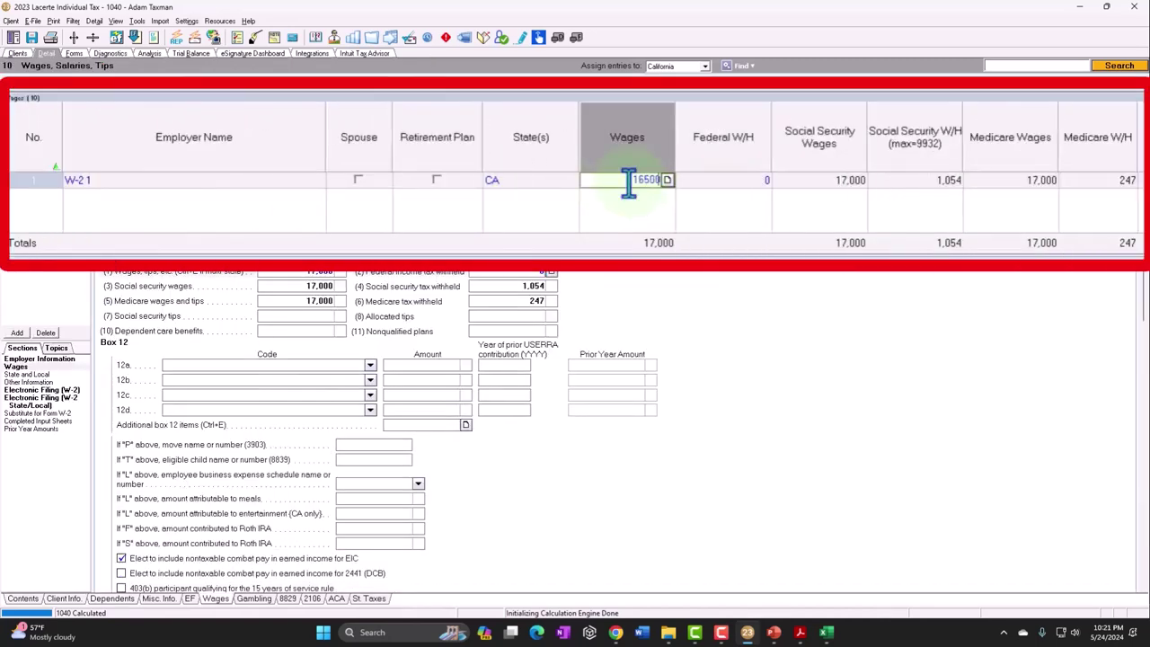
type("16500")
key("Return")
left_click(74, 53)
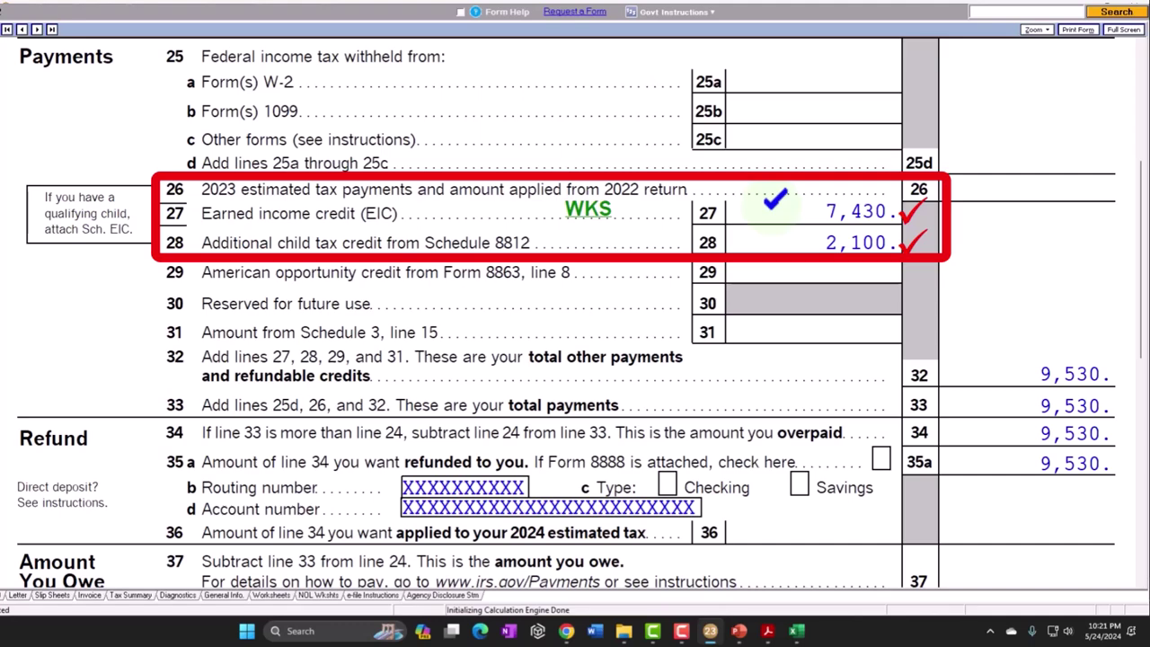
scroll(772, 229, "up", 5)
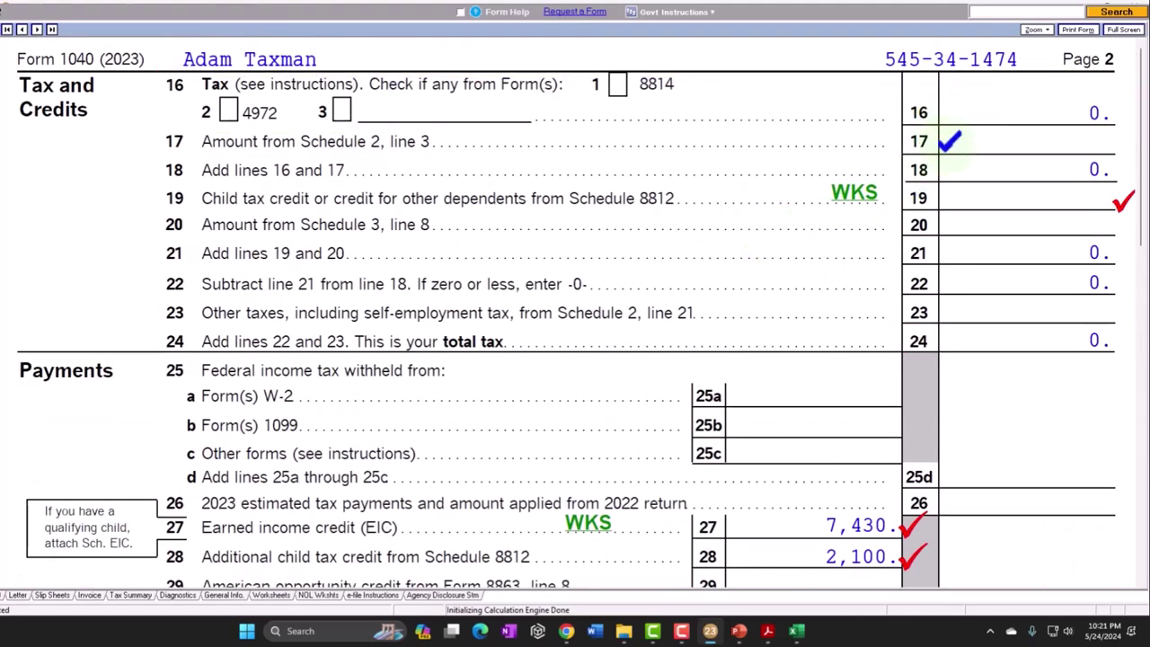
scroll(942, 193, "down", 5)
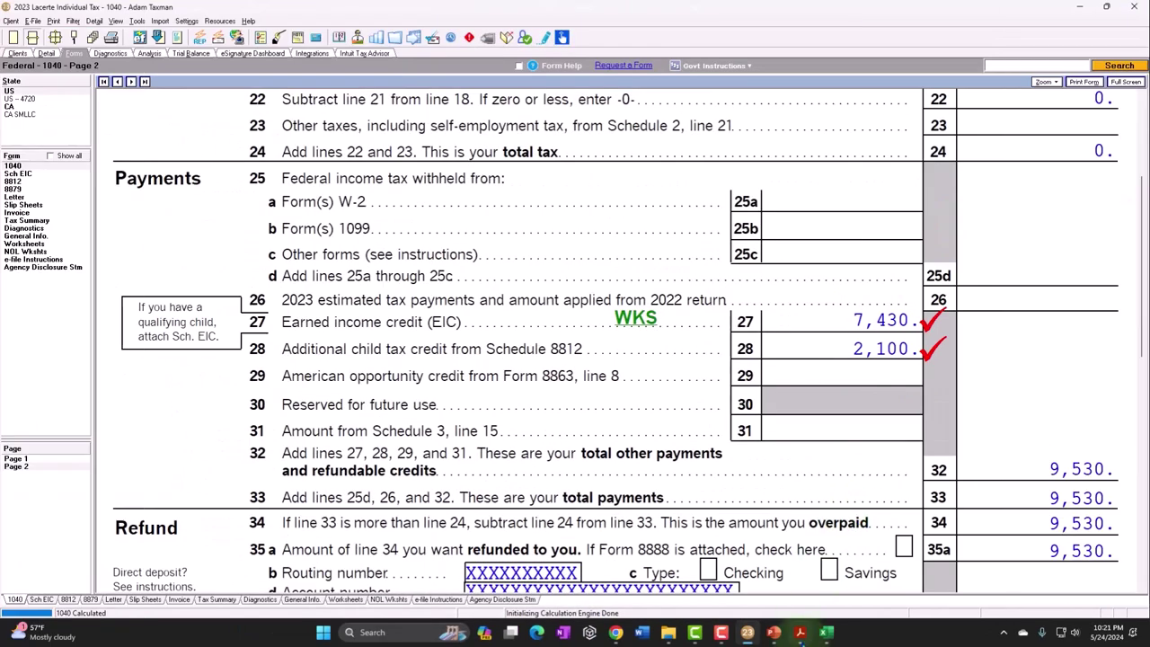
- Look up in the 1040 instructions PDF where the head-of-household EIC for three children starts to fall below the maximum
left_click(767, 630)
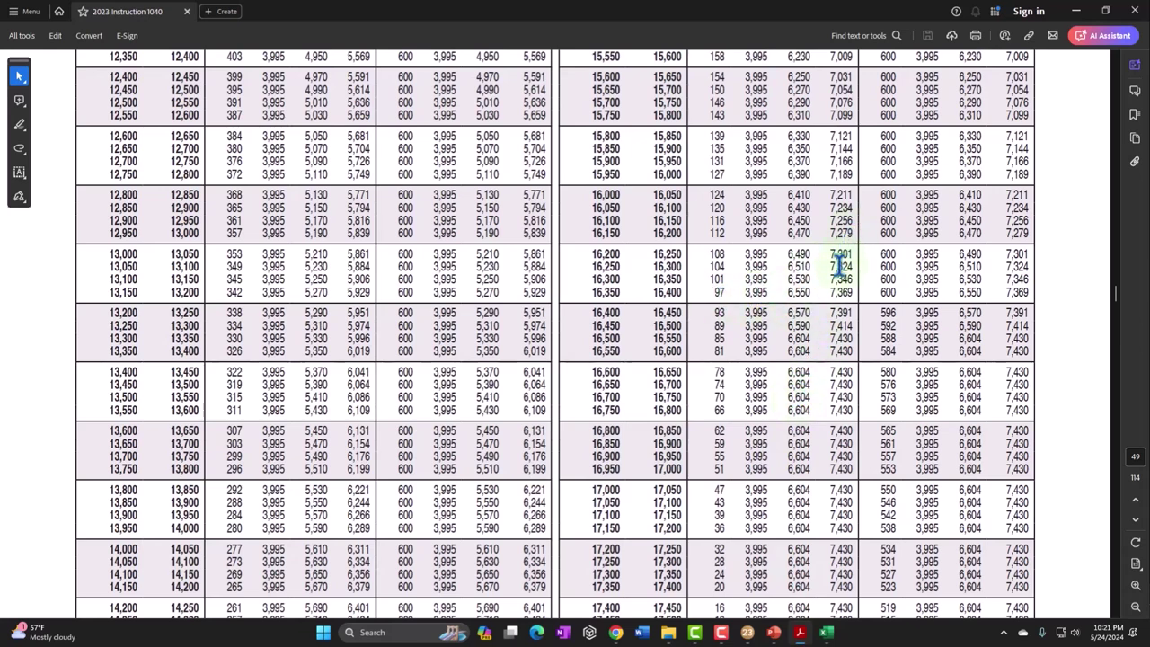
scroll(838, 265, "down", 10)
scroll(837, 356, "down", 3)
scroll(360, 409, "down", 8)
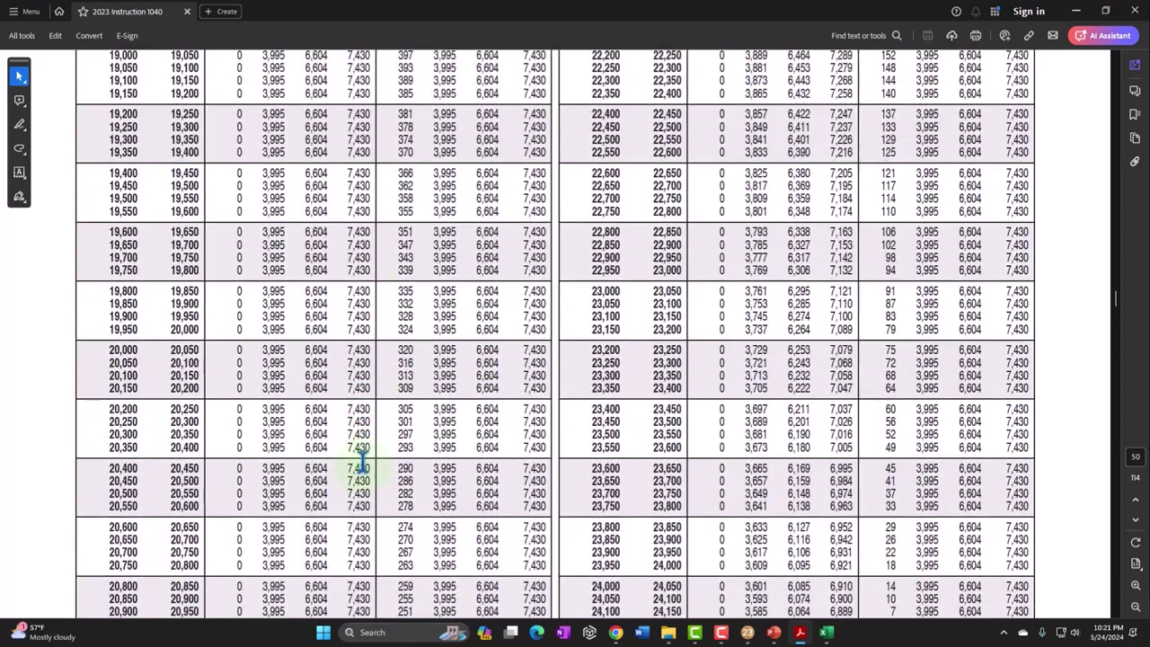
scroll(819, 310, "up", 6)
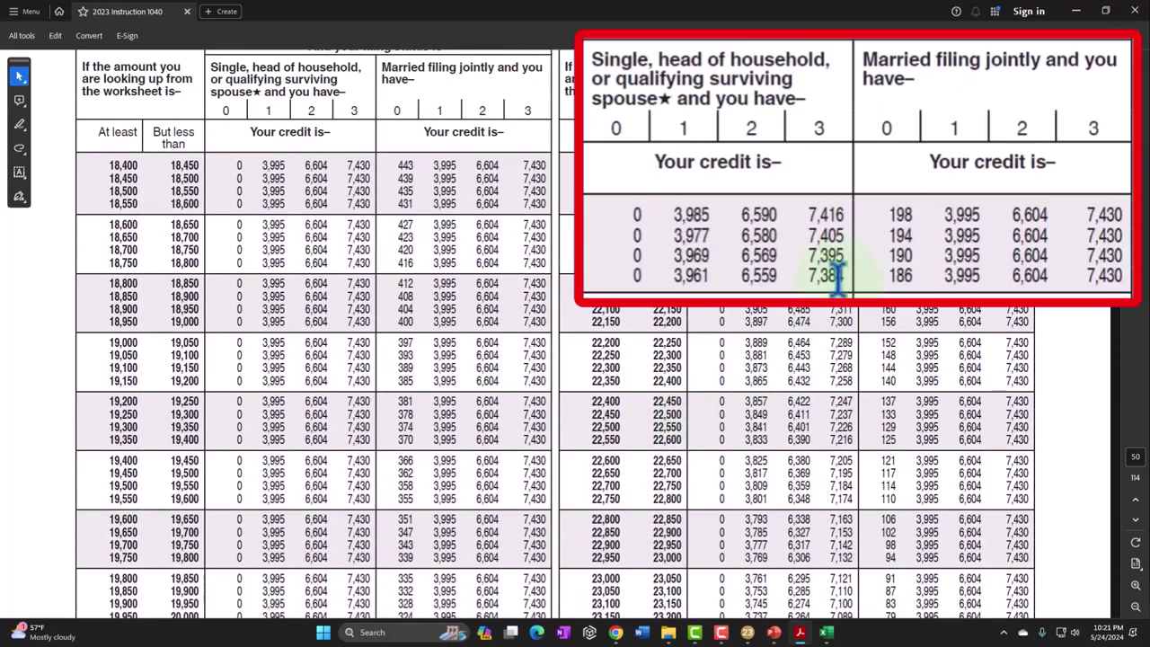
scroll(354, 346, "down", 5)
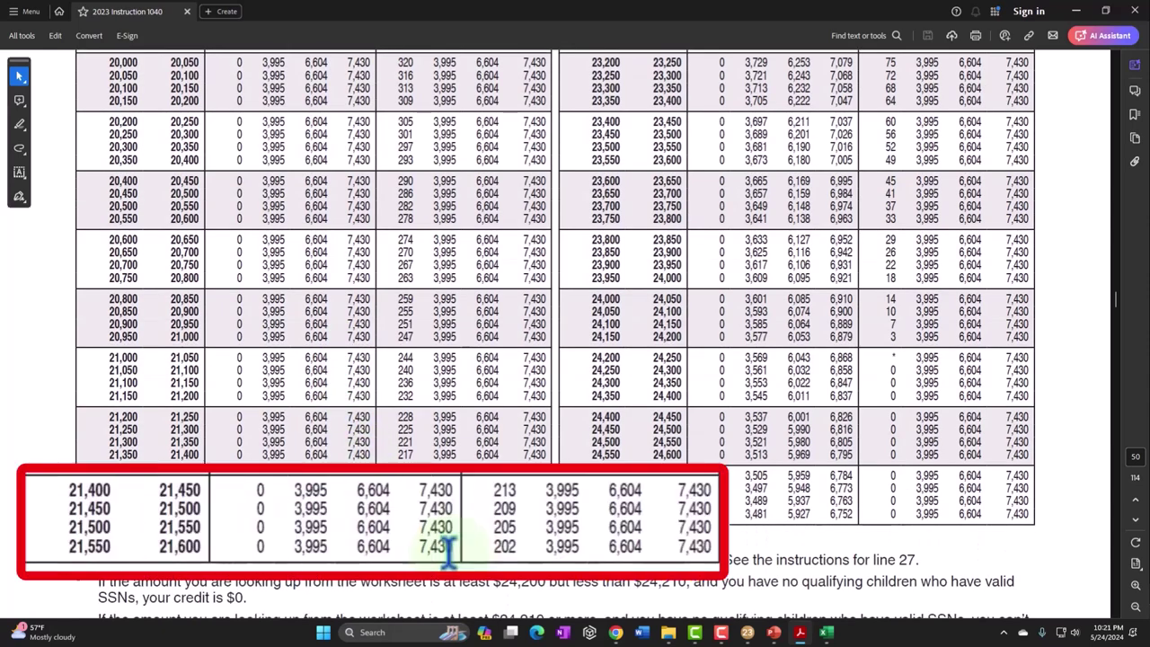
scroll(696, 460, "up", 5)
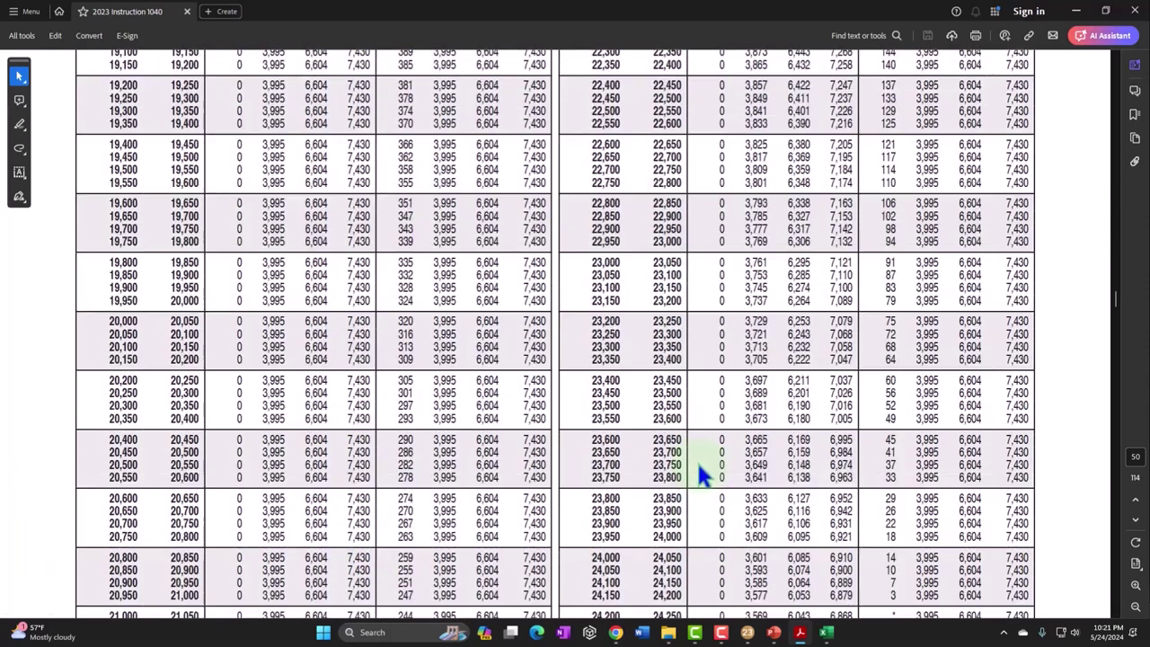
scroll(696, 459, "up", 3)
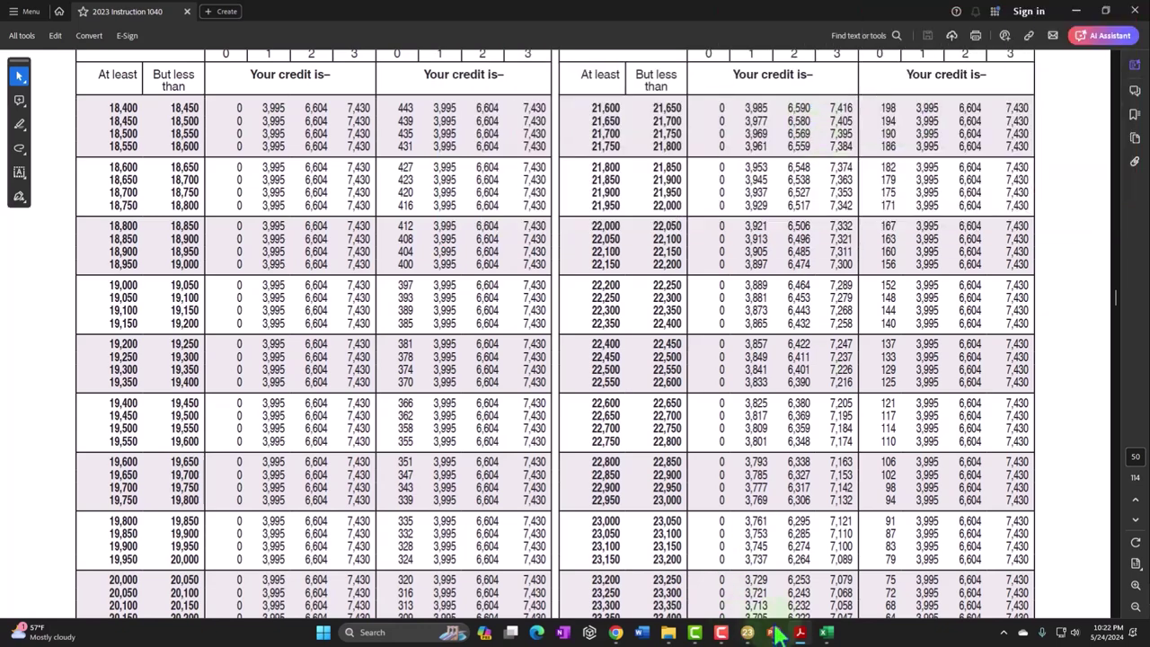
- Switch back to Lacerte, set the W-2 wages to 21,650, and return to the recalculated Form 1040
left_click(746, 631)
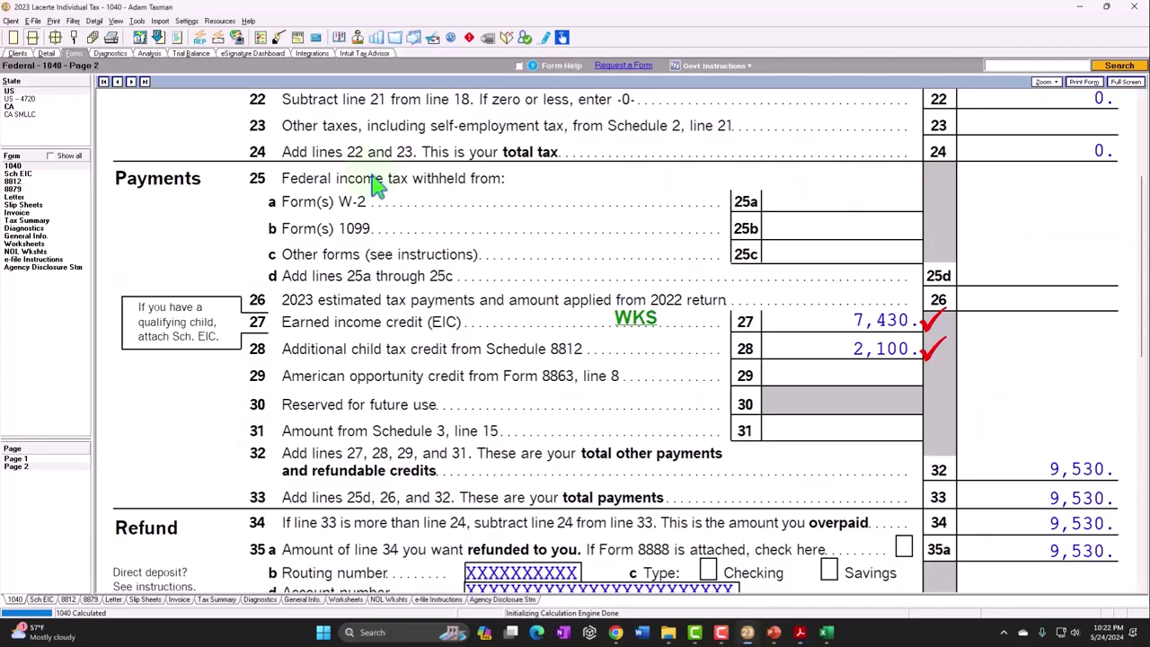
left_click(56, 54)
left_click(575, 160)
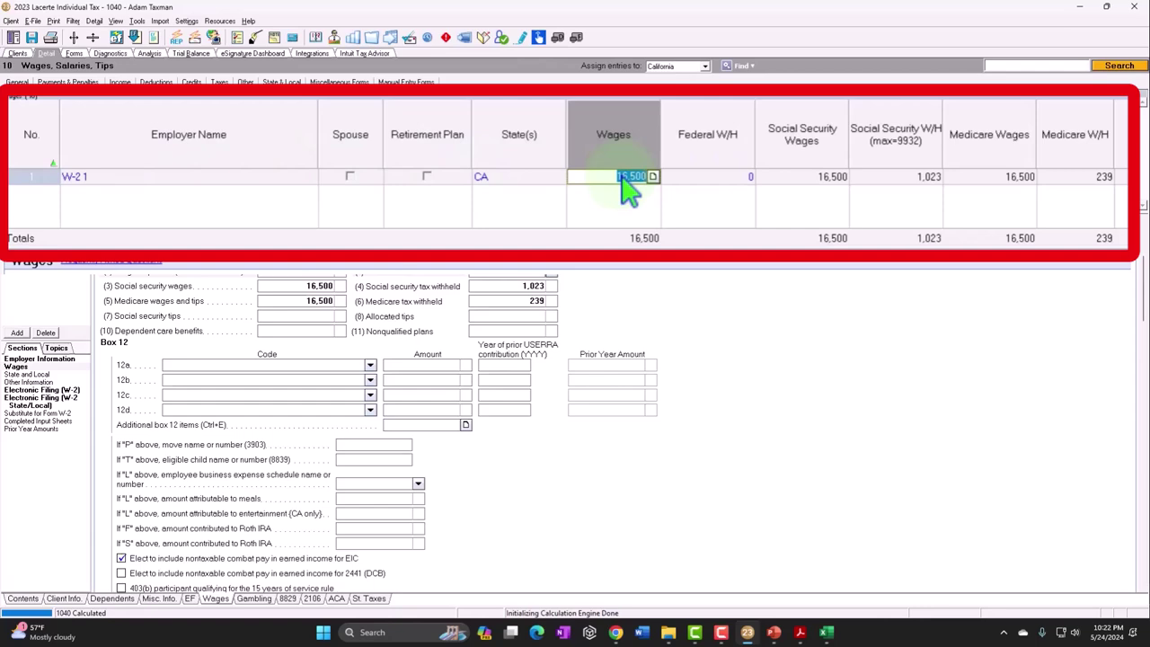
type("21,650")
key("Tab")
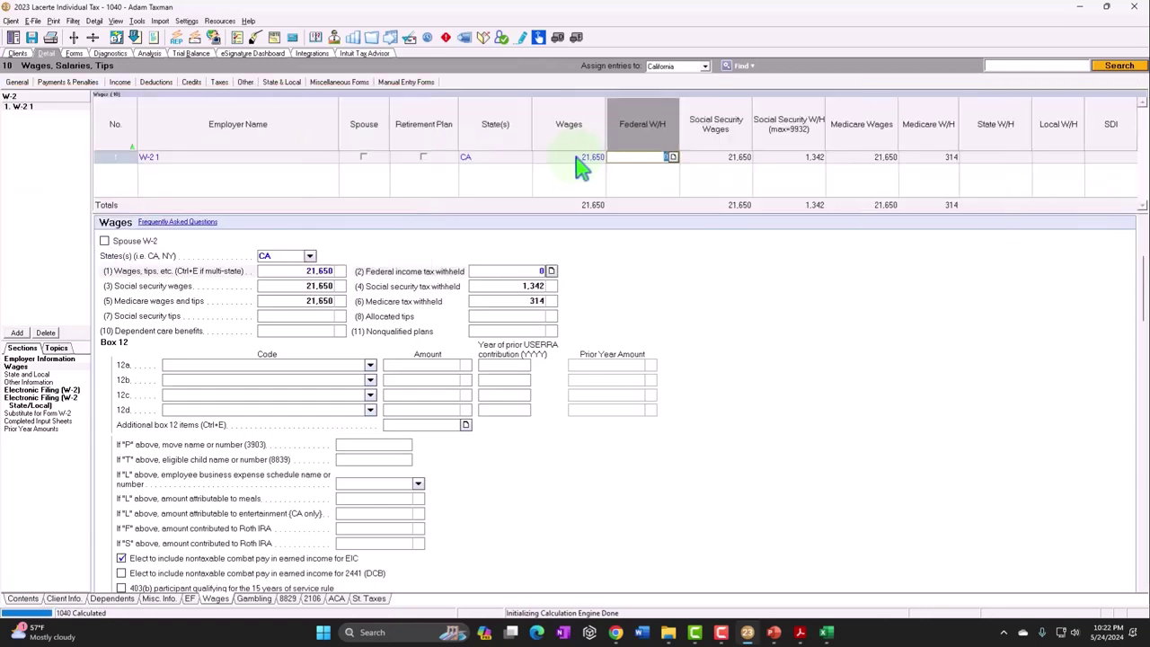
left_click(73, 54)
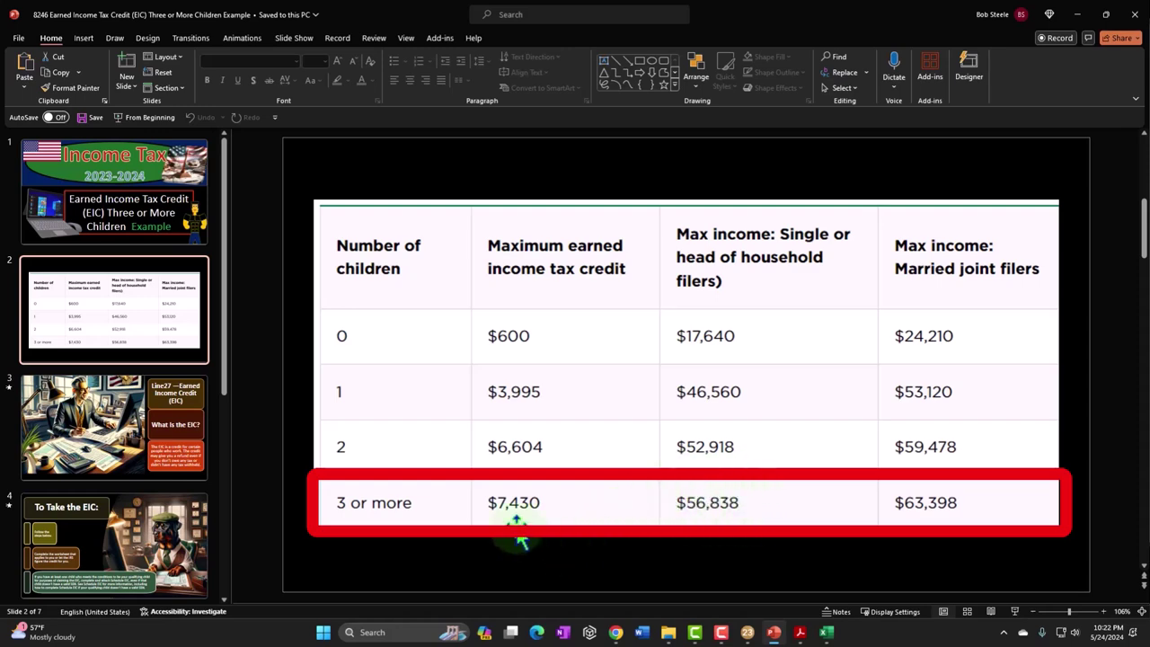
- Compare the PowerPoint table of EIC limits with the page 2 credits, and open Form 1040 page 1 in Lacerte
left_click_drag(423, 21, 775, 327)
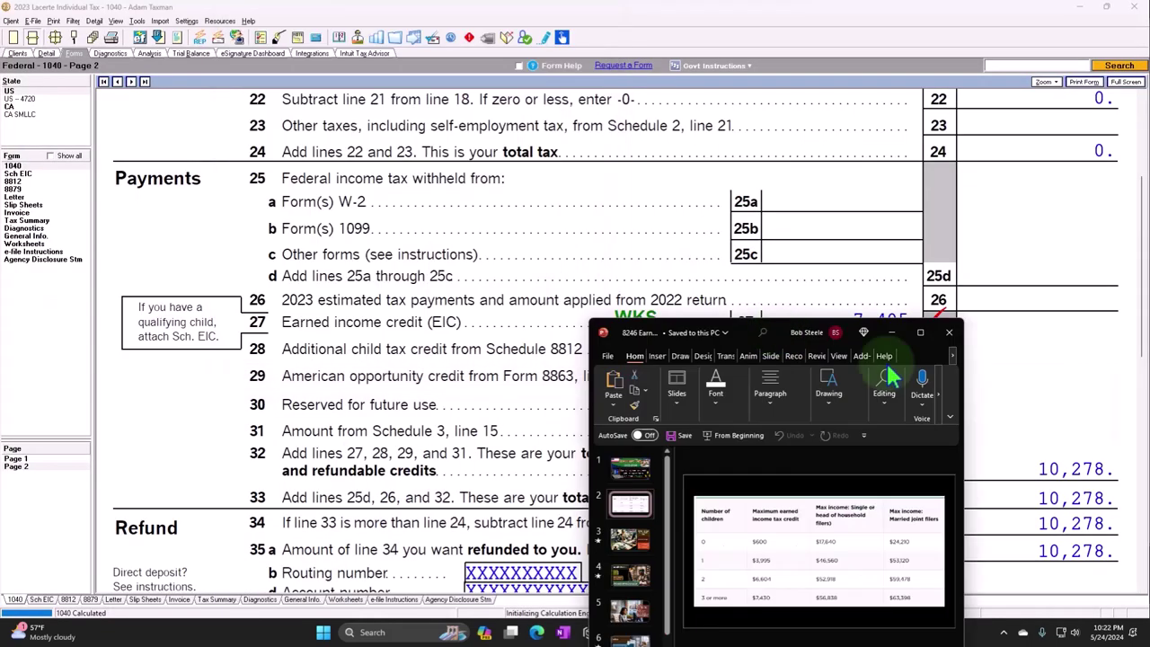
left_click(773, 631)
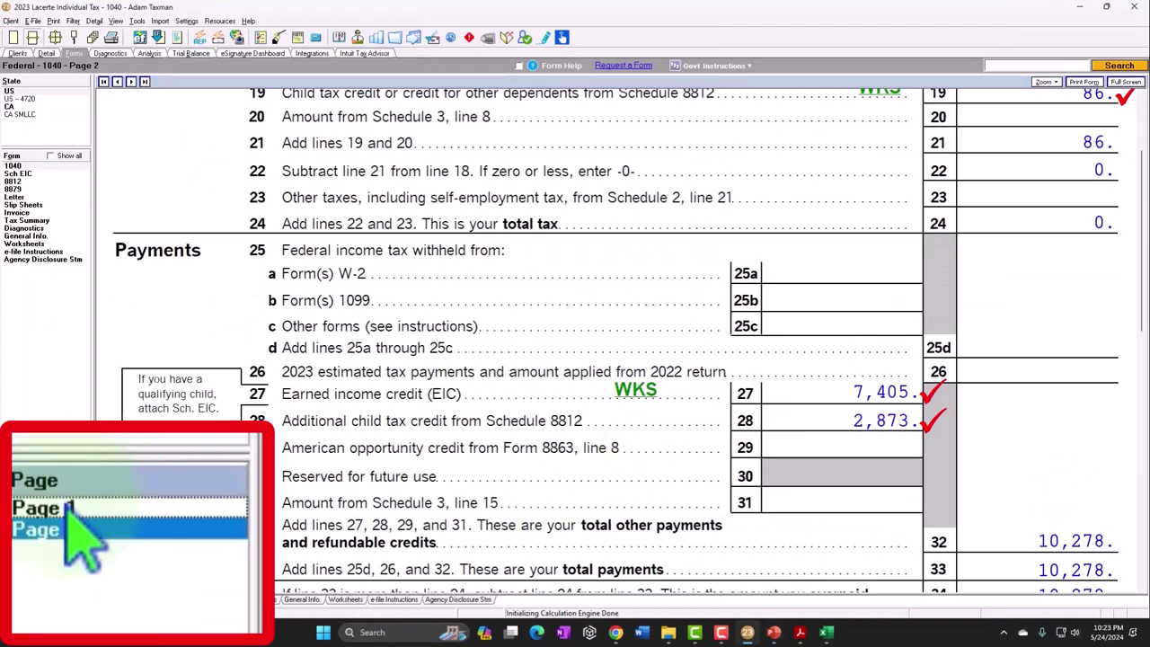
left_click(18, 442)
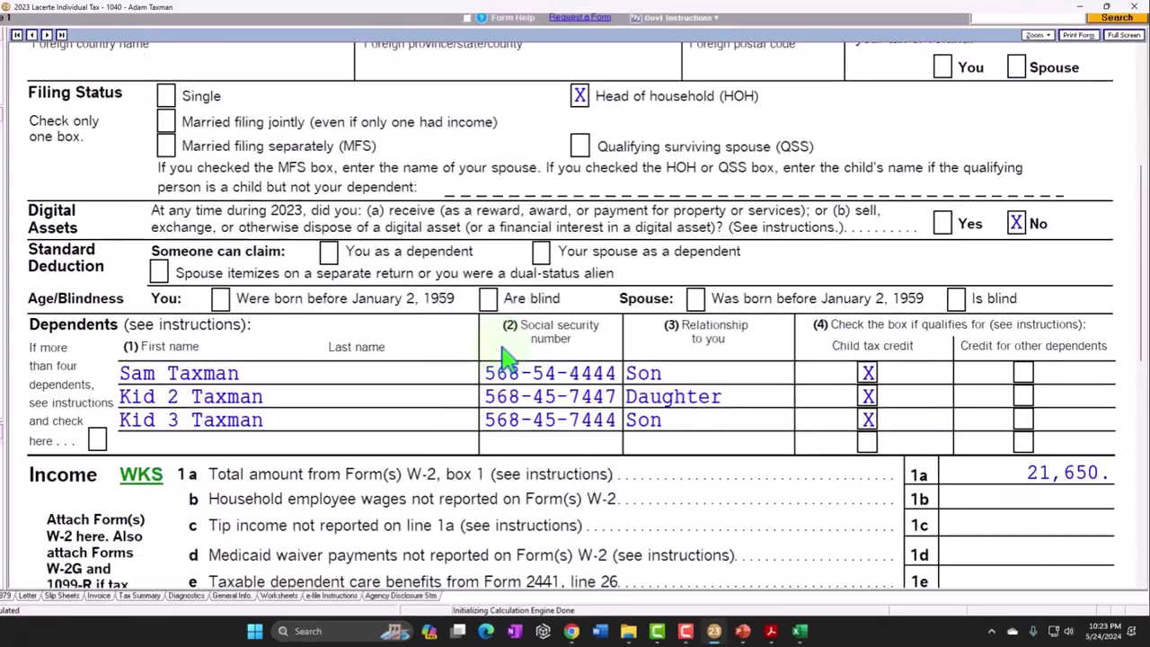
- Check the W-2 wages on Form 1040 page 1, switch to Excel, and set the first W-2 amount on P Income to 21,650
scroll(505, 356, "down", 5)
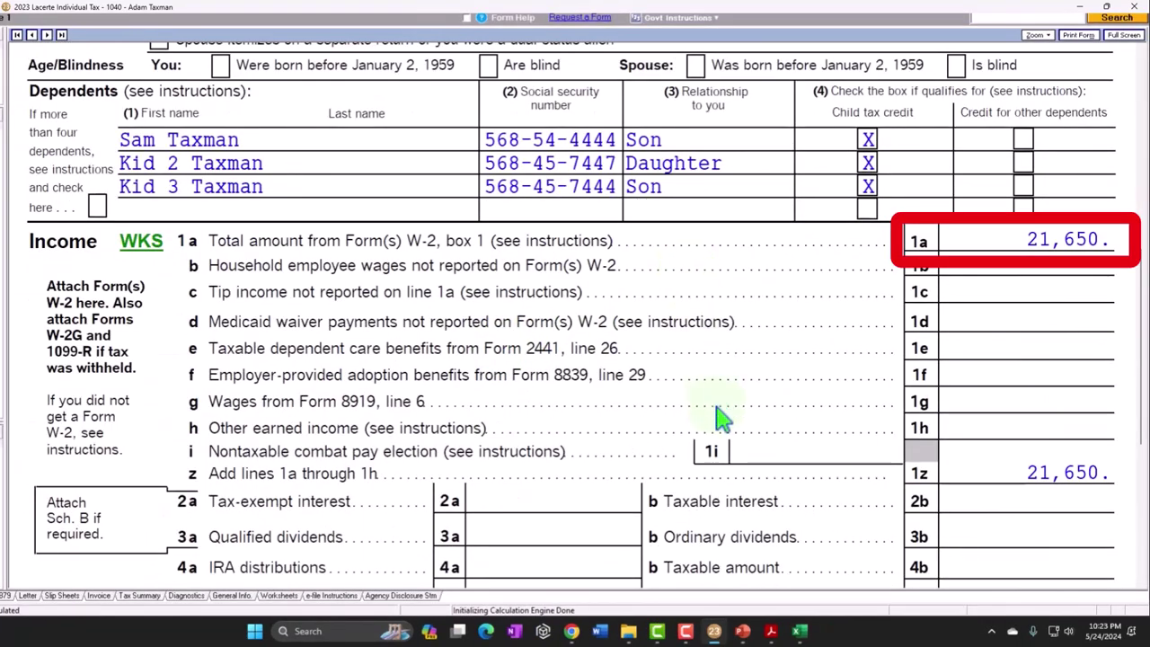
left_click(799, 631)
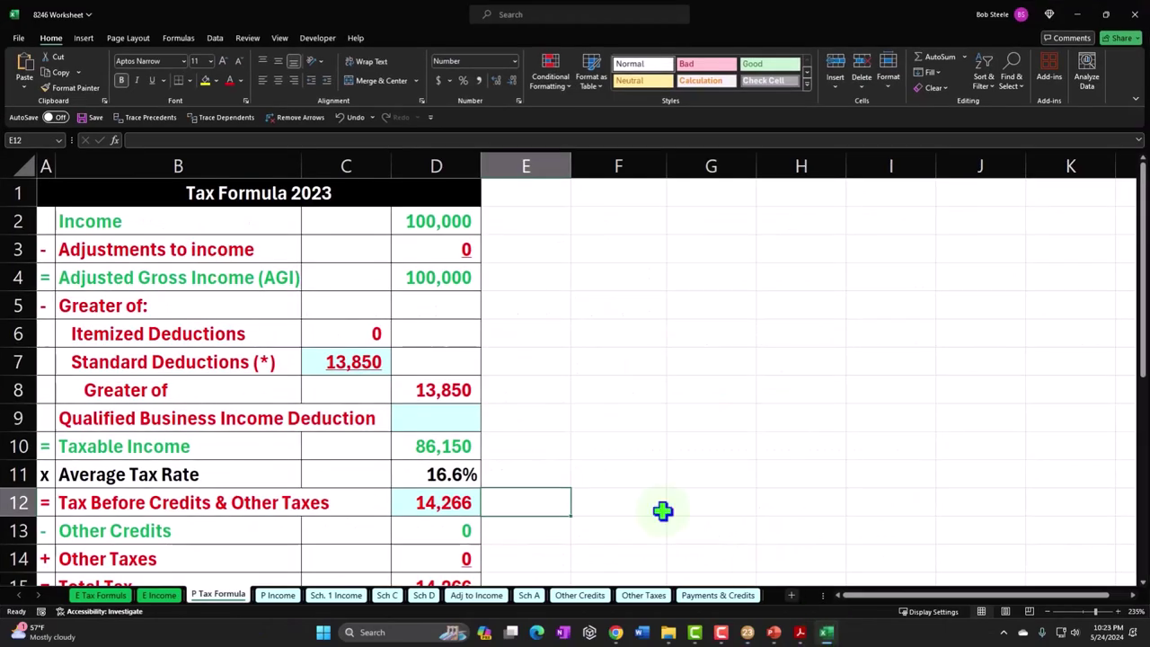
left_click(278, 594)
left_click(366, 123)
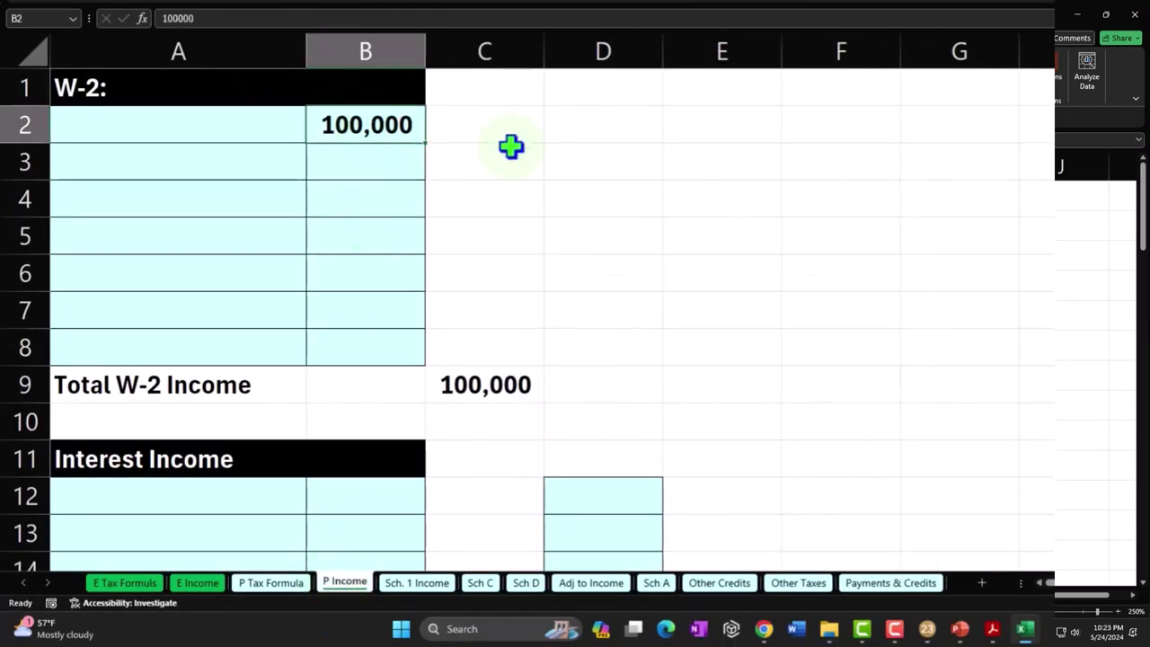
type("21,650")
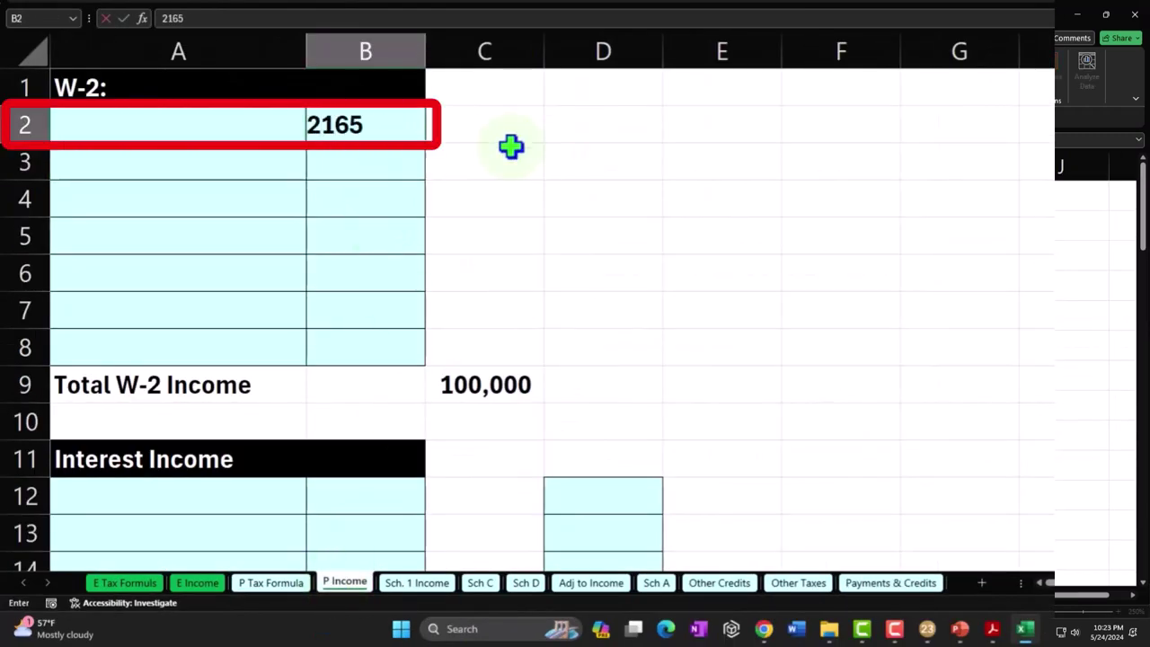
key("Tab")
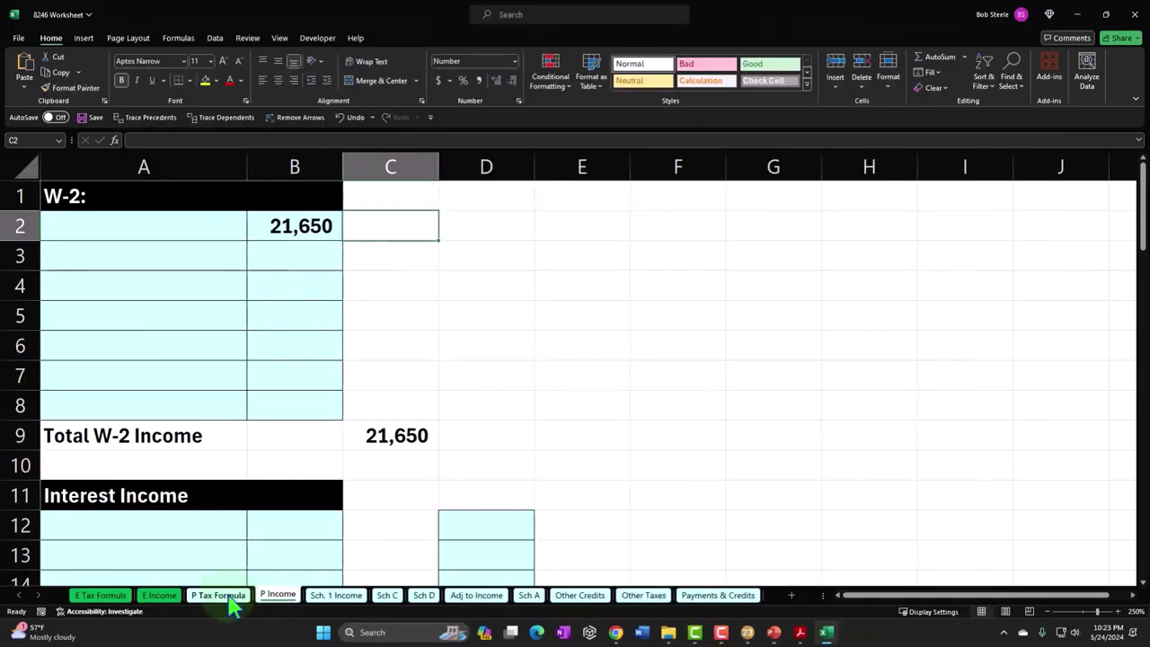
- On P Tax Formula, link the Standard Deductions cell C7 to the Head of Household amount in D25 with the formula =+D25
left_click(271, 582)
left_click(437, 304)
type("+")
scroll(437, 300, "down", 4)
scroll(436, 297, "down", 1)
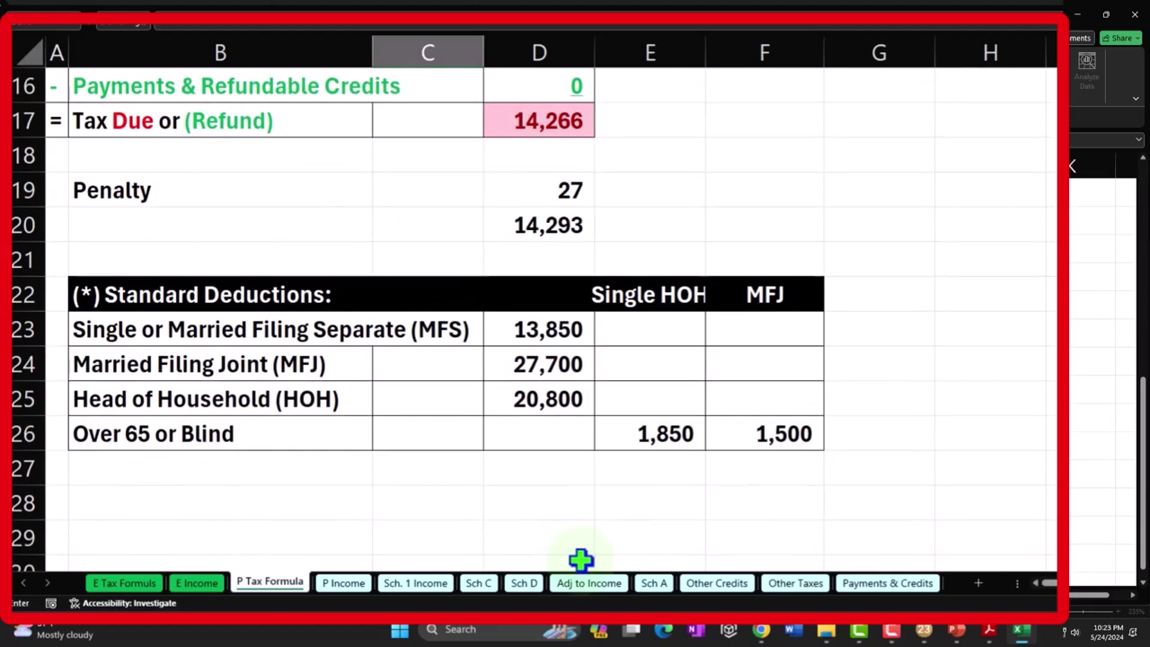
left_click(551, 398)
key("Return")
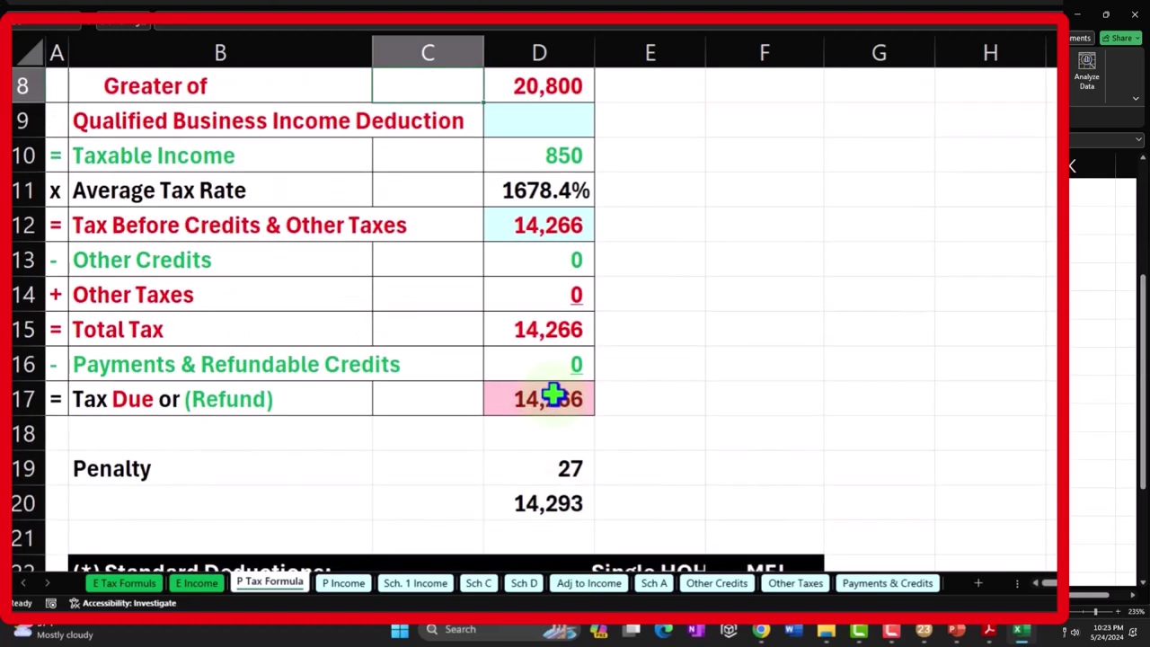
scroll(549, 385, "up", 1)
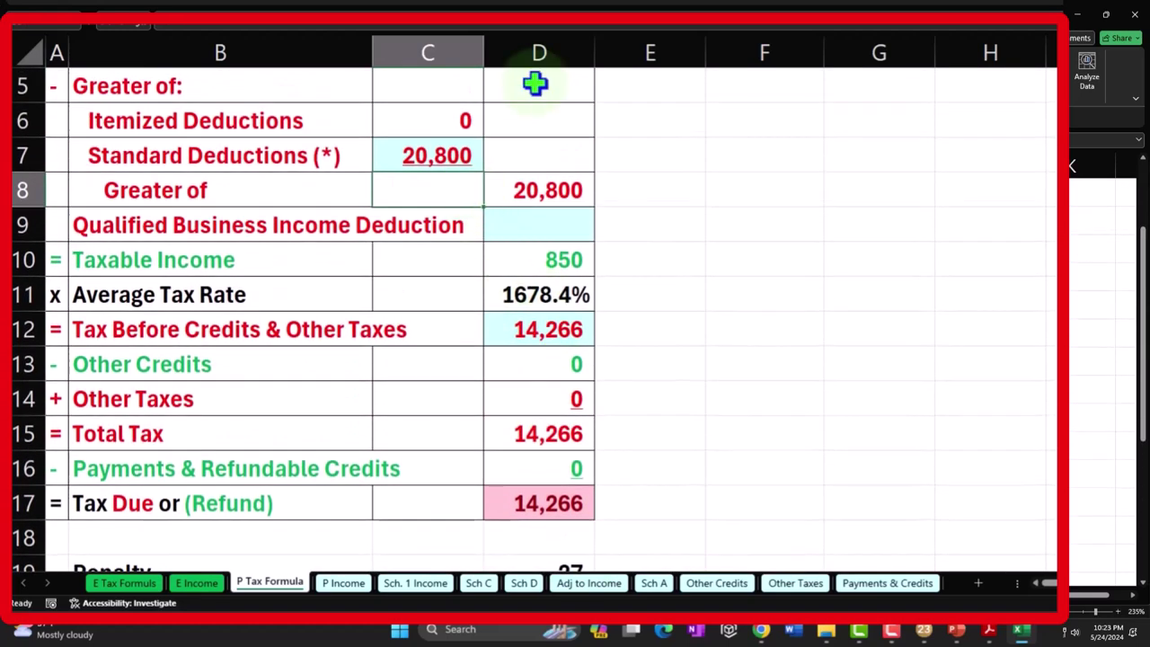
scroll(752, 313, "down", 3)
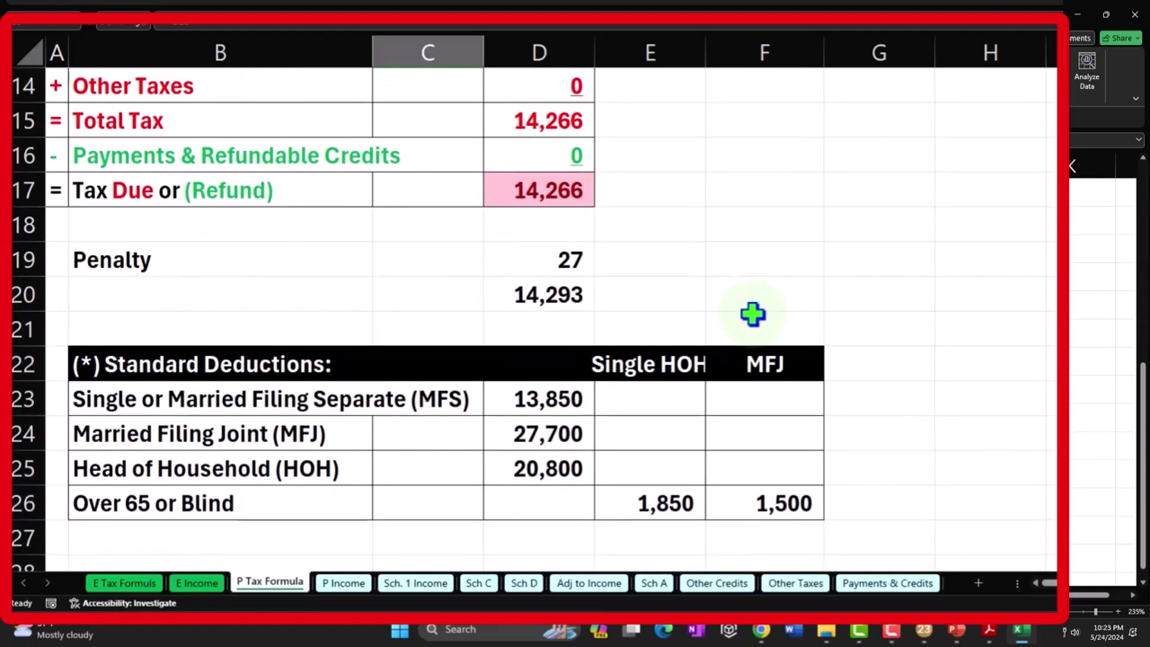
scroll(752, 313, "up", 5)
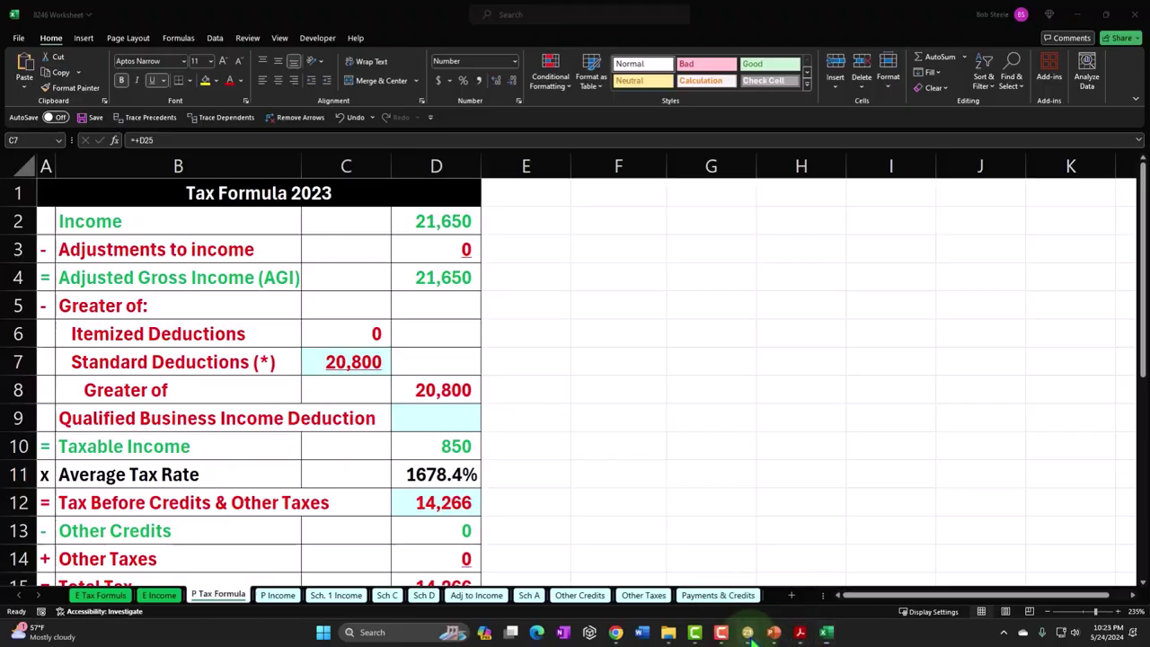
- Compare the standard deduction and taxable income in the Excel tax formula with lines 12 and 15 of Lacerte's Form 1040 page 1
left_click(924, 628)
left_click(16, 467)
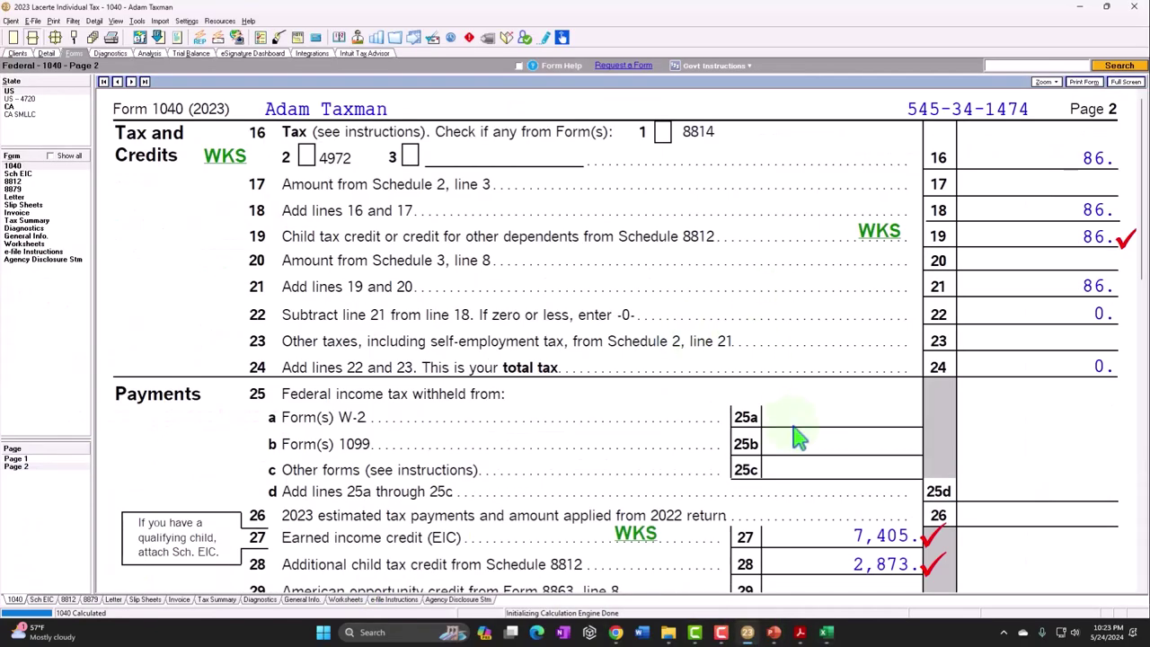
left_click(825, 631)
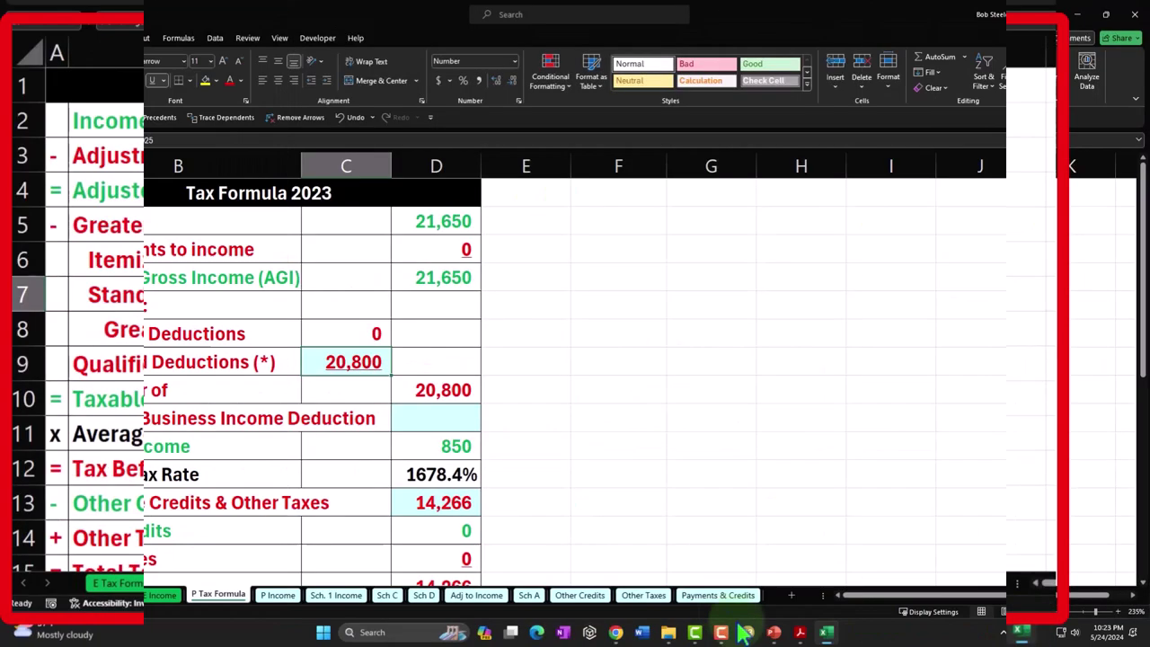
left_click(923, 628)
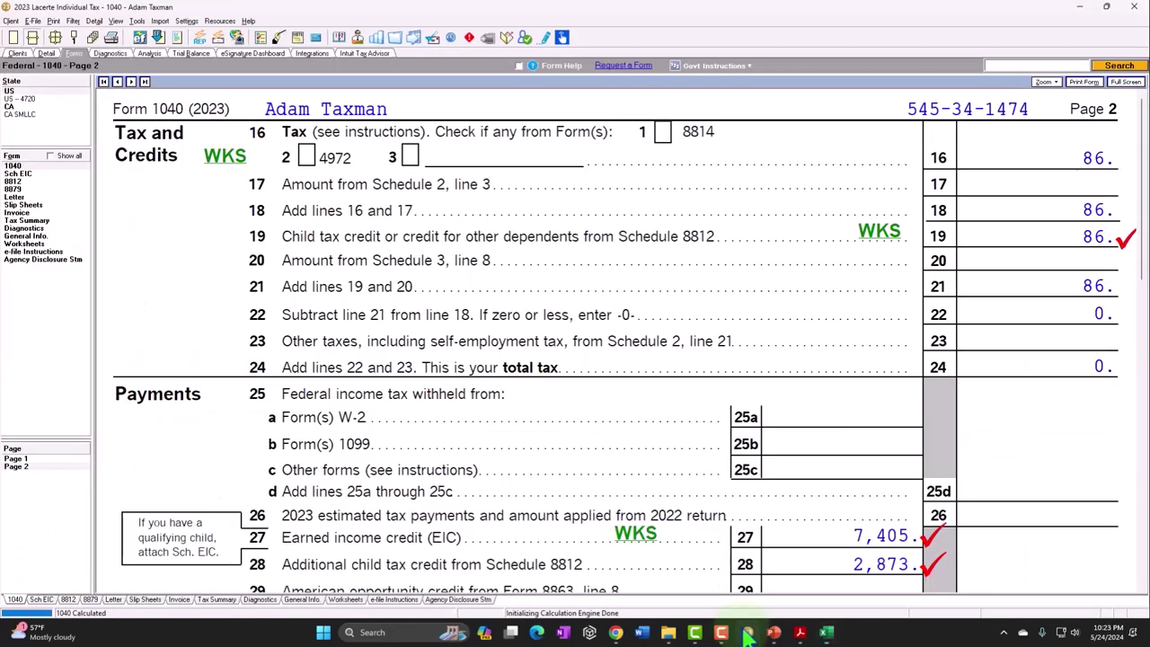
left_click(18, 457)
scroll(988, 350, "down", 10)
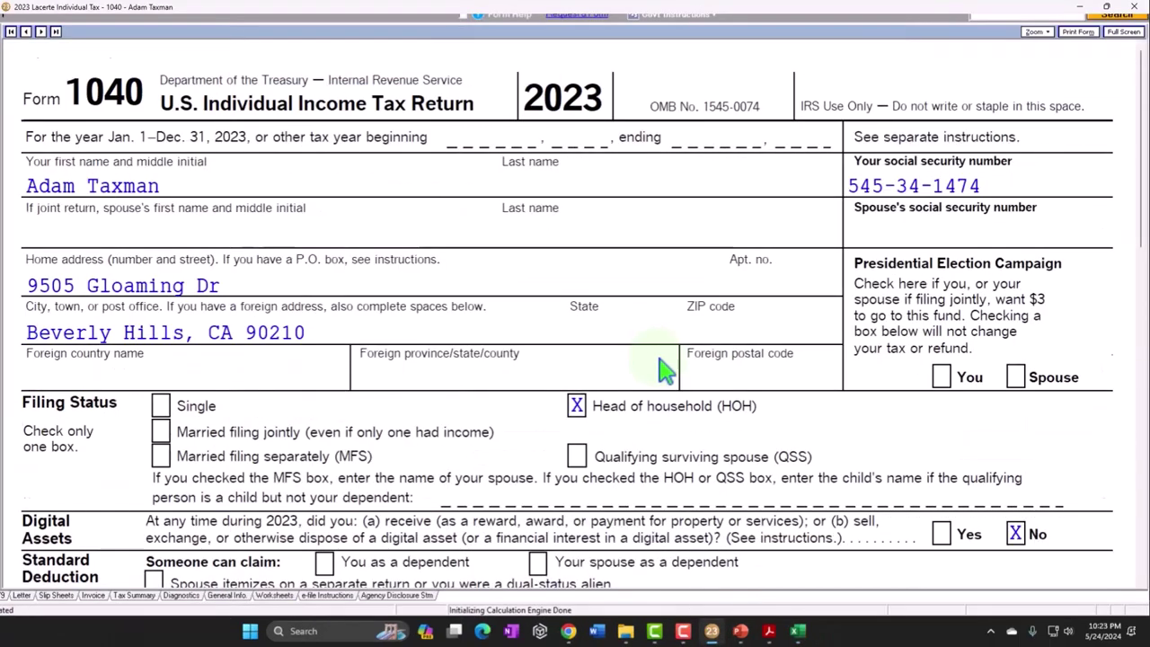
scroll(1028, 359, "down", 10)
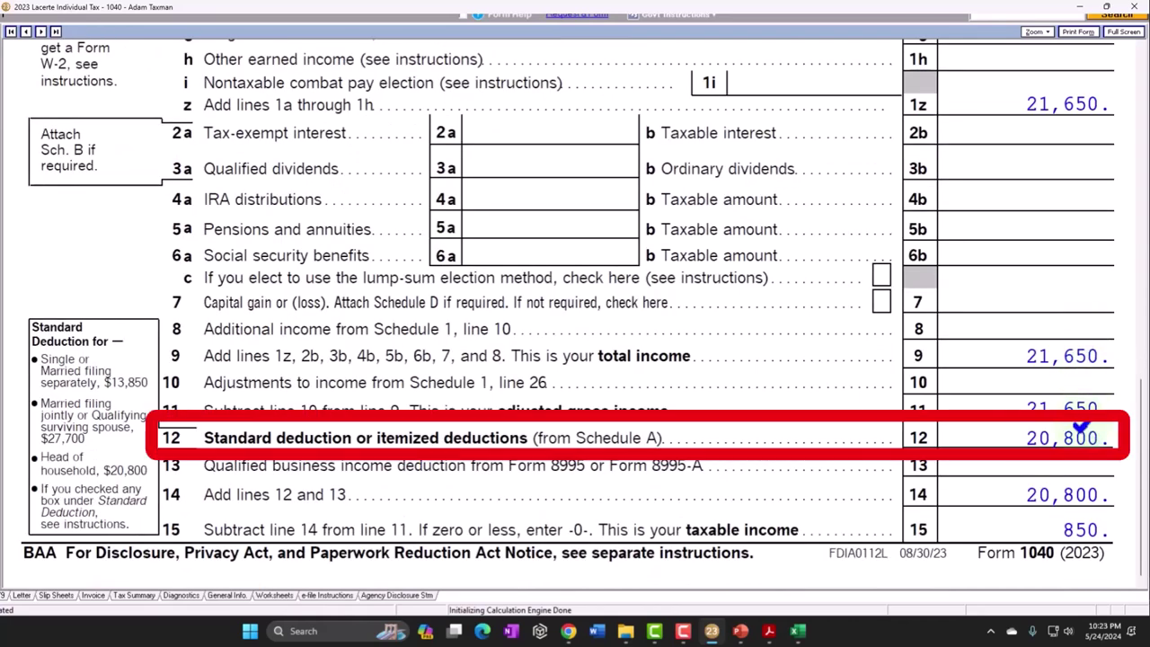
key("Escape")
left_click(796, 631)
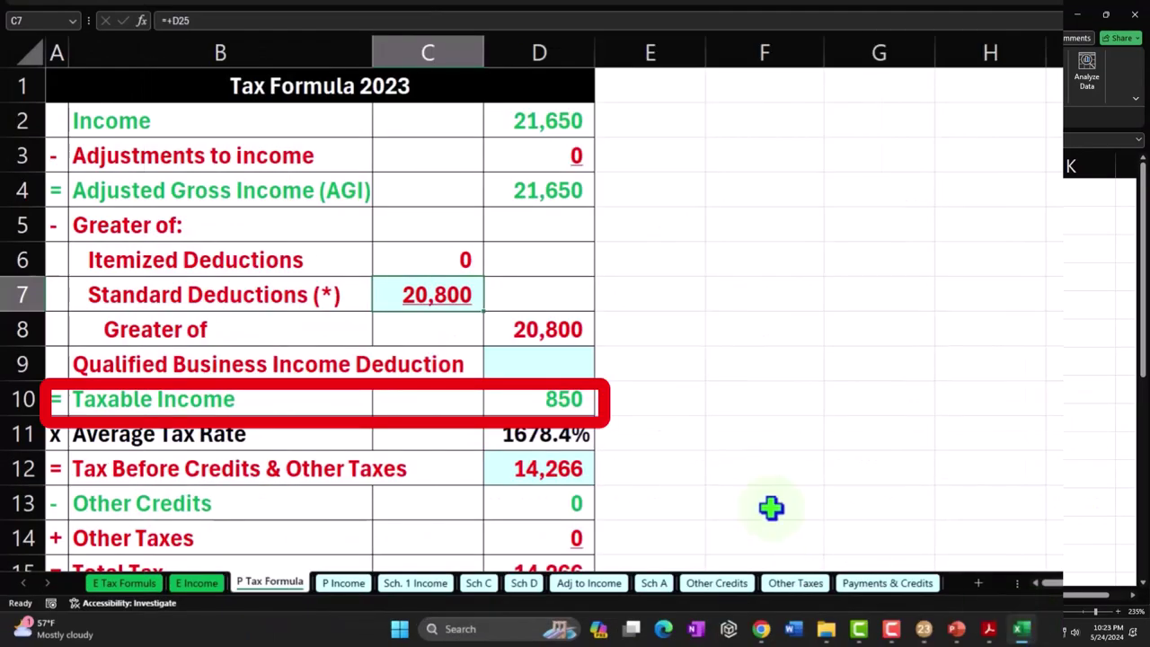
left_click(562, 399)
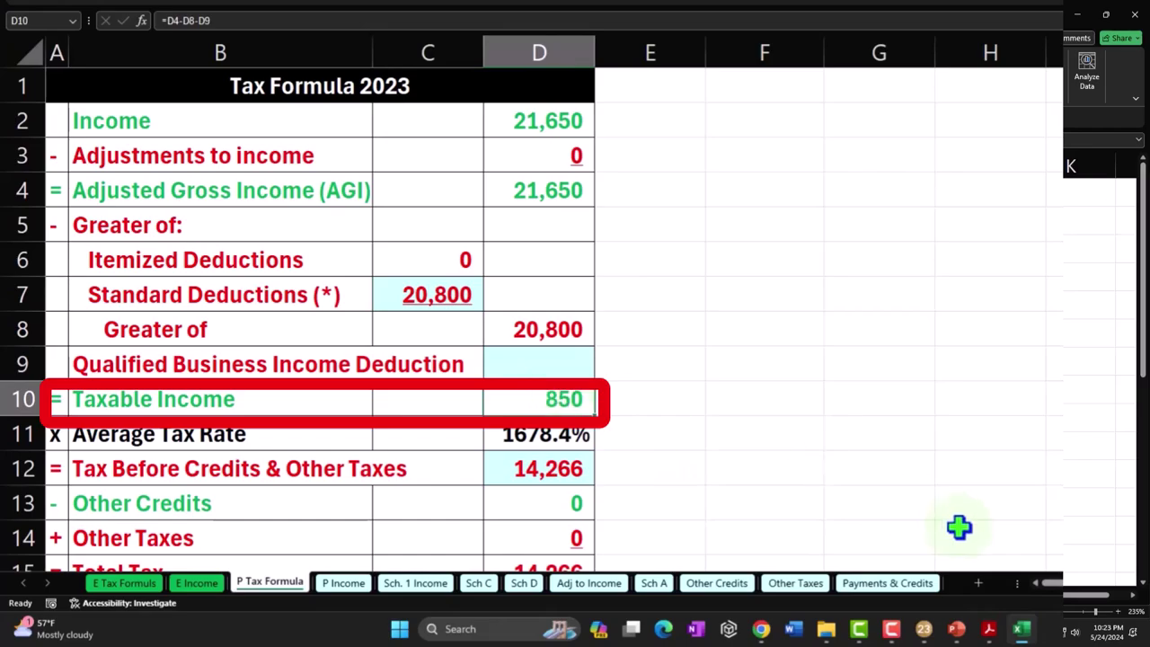
- Look up line 16 on Form 1040 page 2 in Lacerte and enter 86 as Tax Before Credits & Other Taxes in Excel
left_click(746, 631)
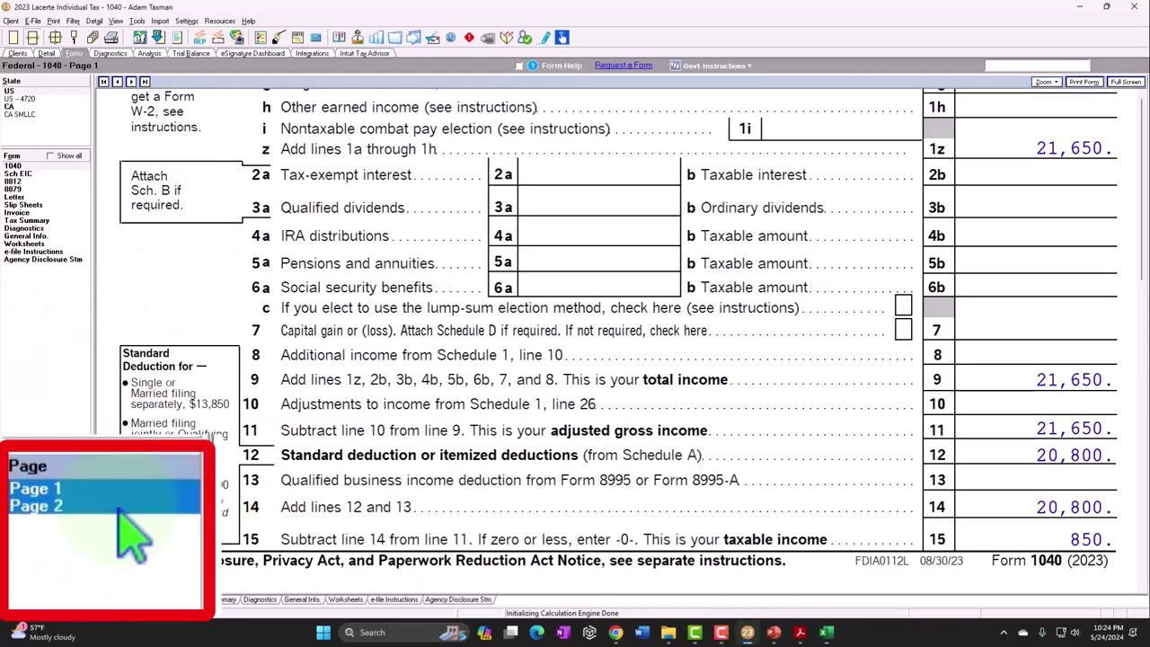
left_click(65, 467)
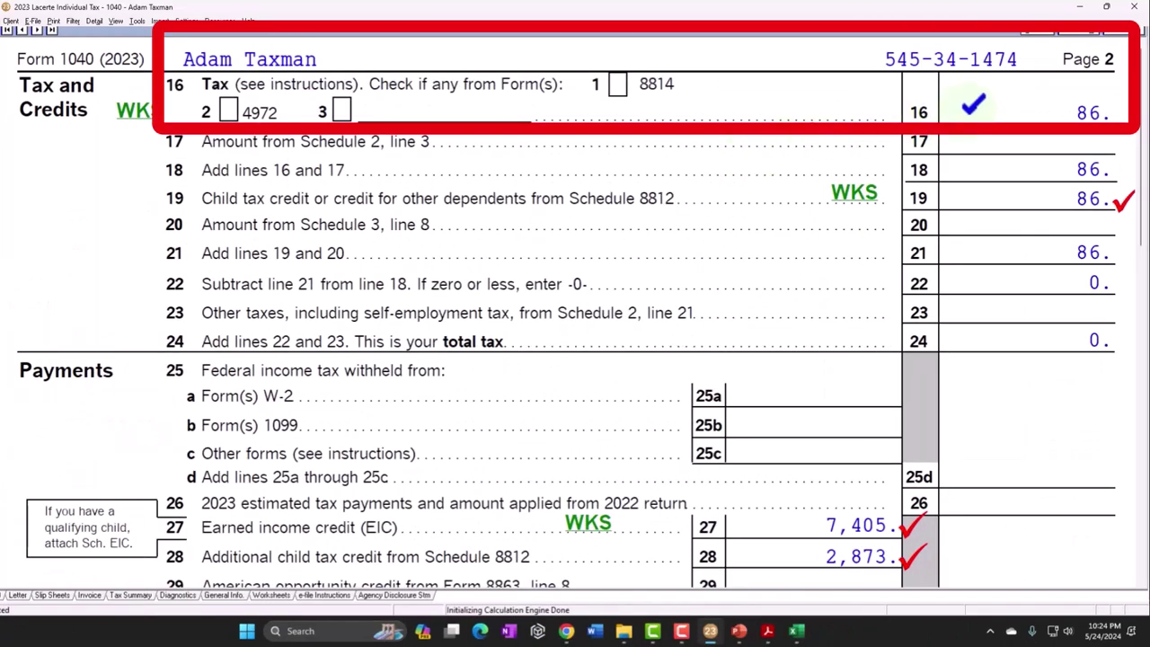
left_click(795, 630)
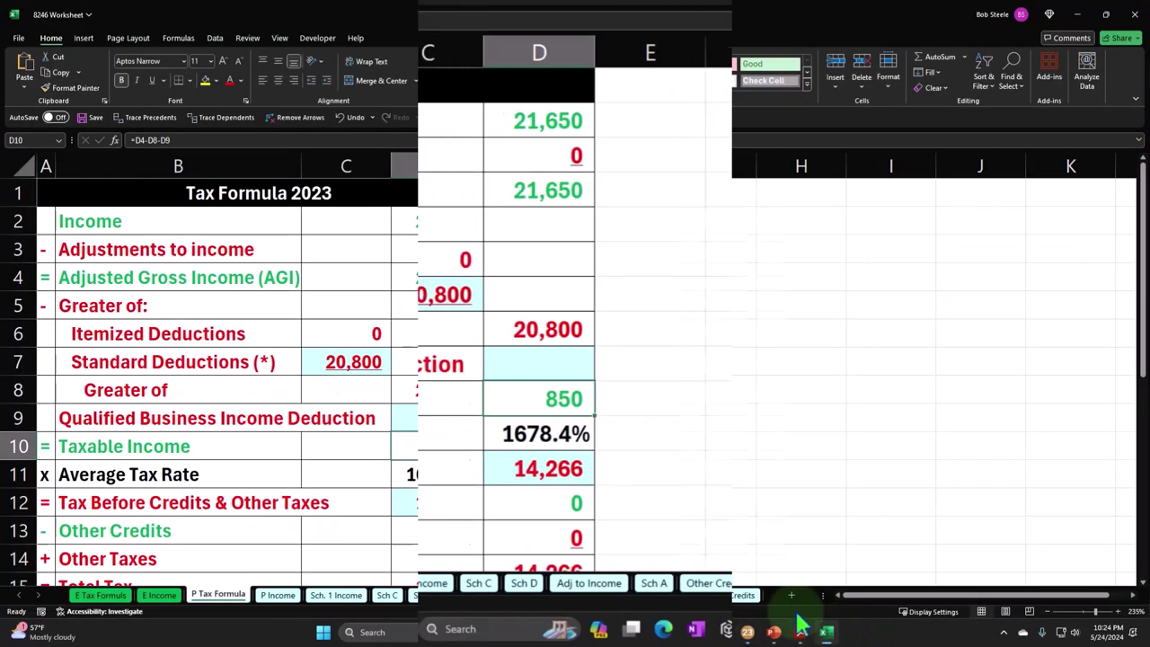
key("Down")
key("Down")
type("8")
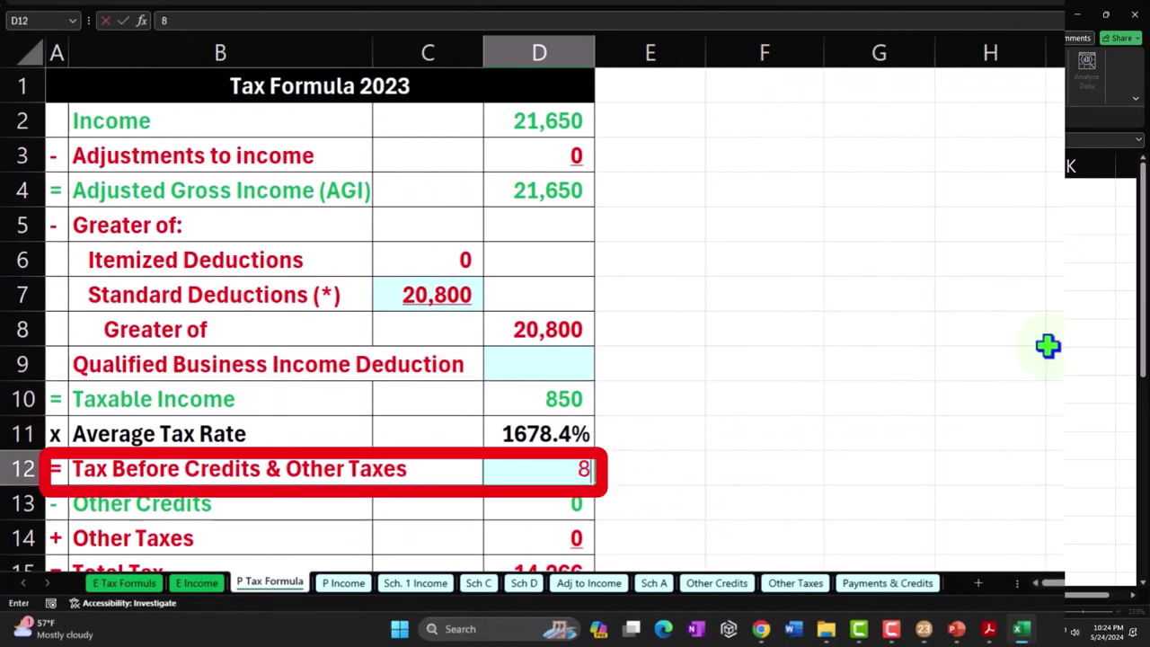
key("Return")
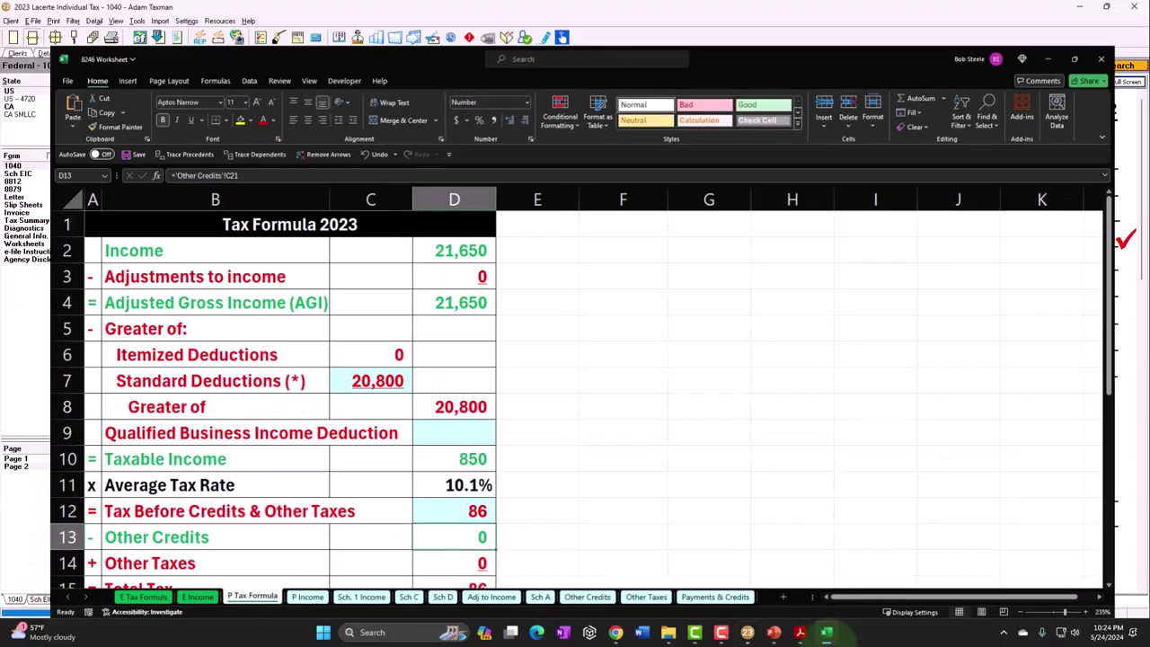
- Check line 19 in Lacerte, and enter 86 for the first child under Child Tax Credit on Excel's Other Credits sheet
left_click(747, 632)
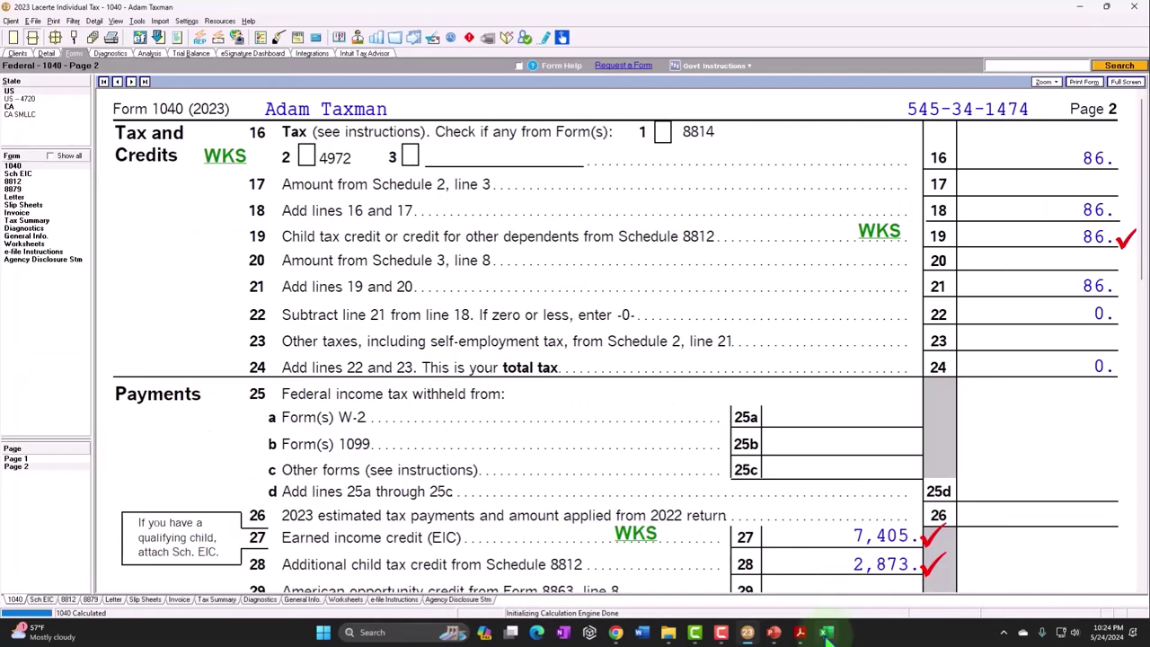
left_click(799, 630)
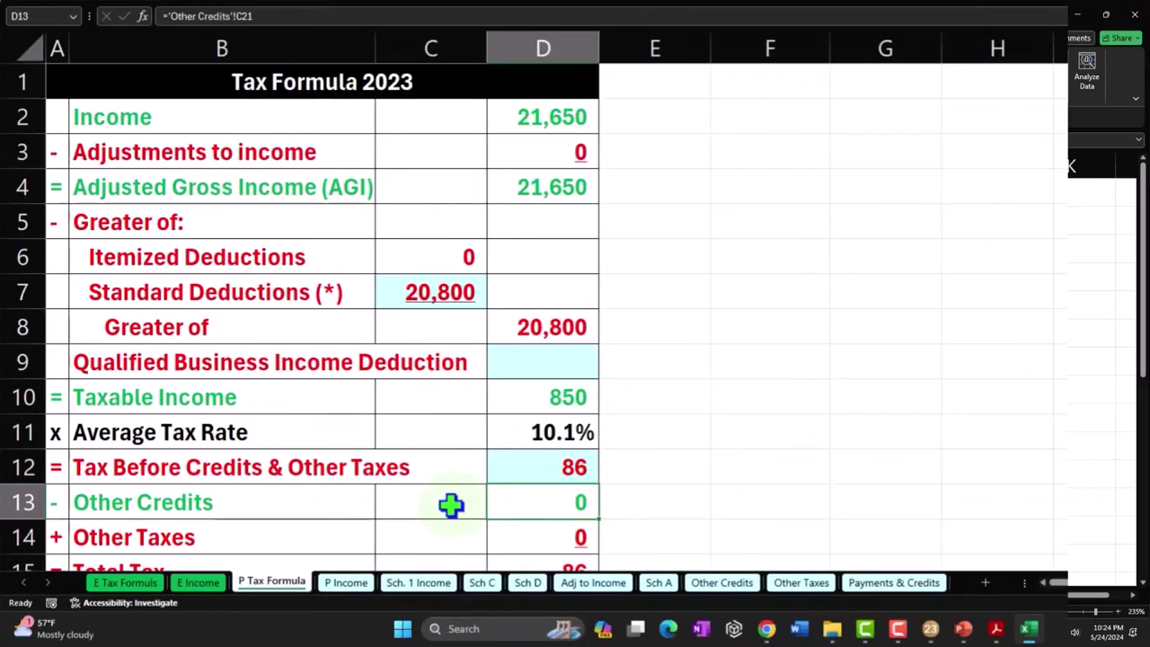
left_click(731, 582)
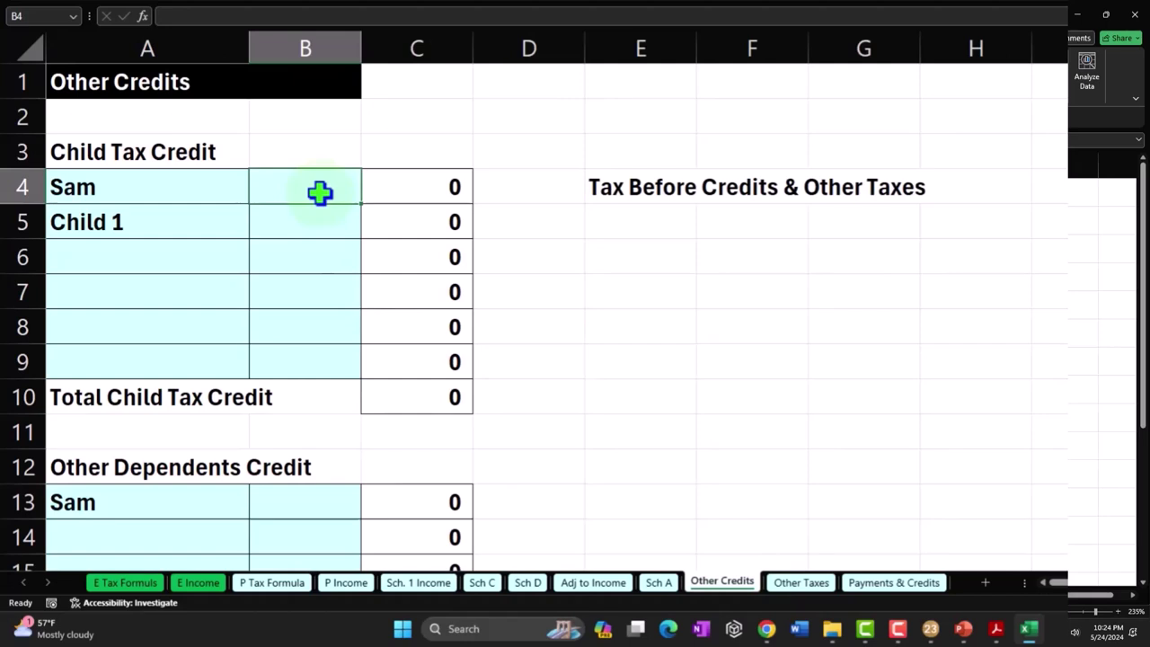
type("86")
key("Tab")
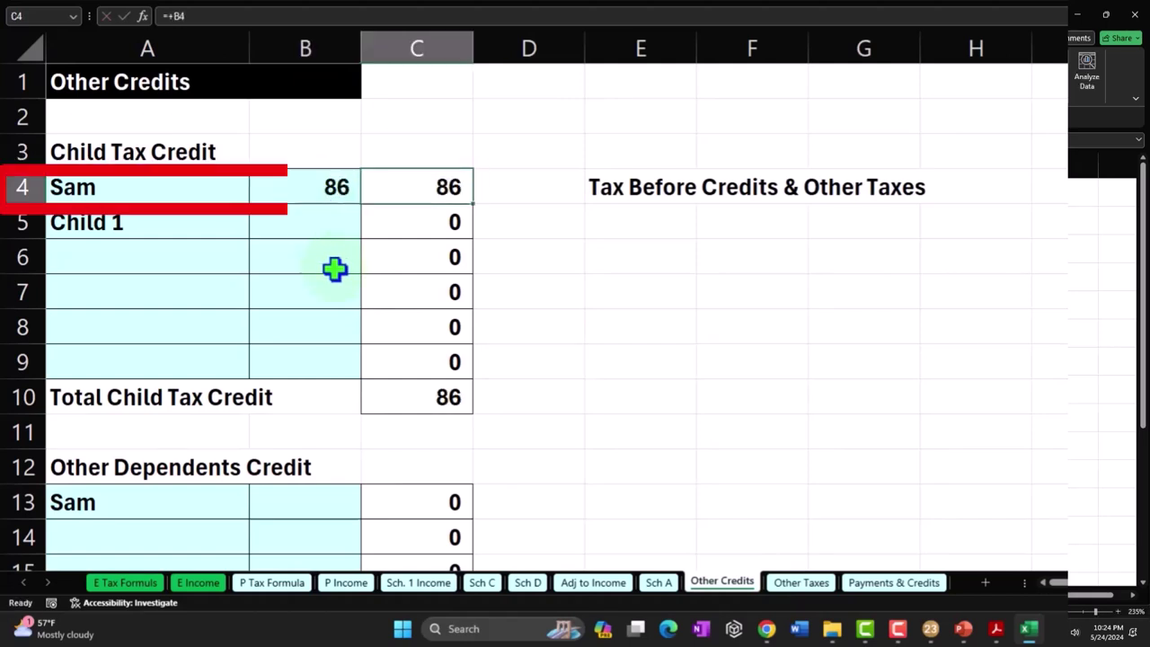
- Look up line 28 in Lacerte and enter 2873 for Child 1 under Additional Child Tax Credit on Excel's Payments & Credits sheet
left_click(894, 582)
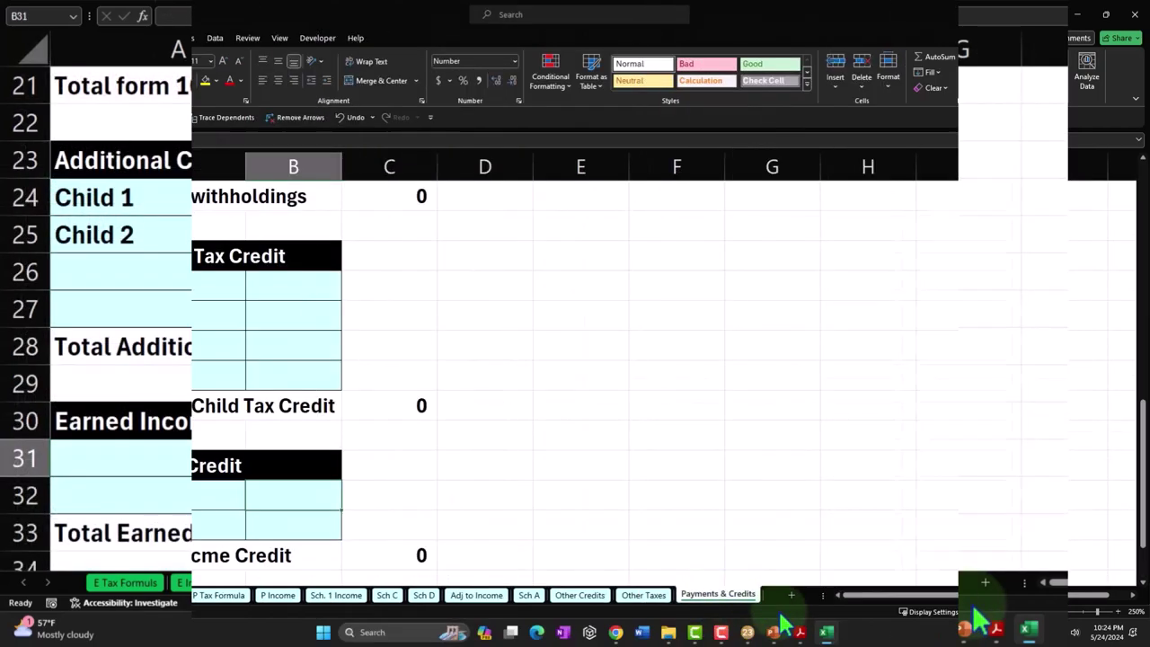
left_click(1028, 628)
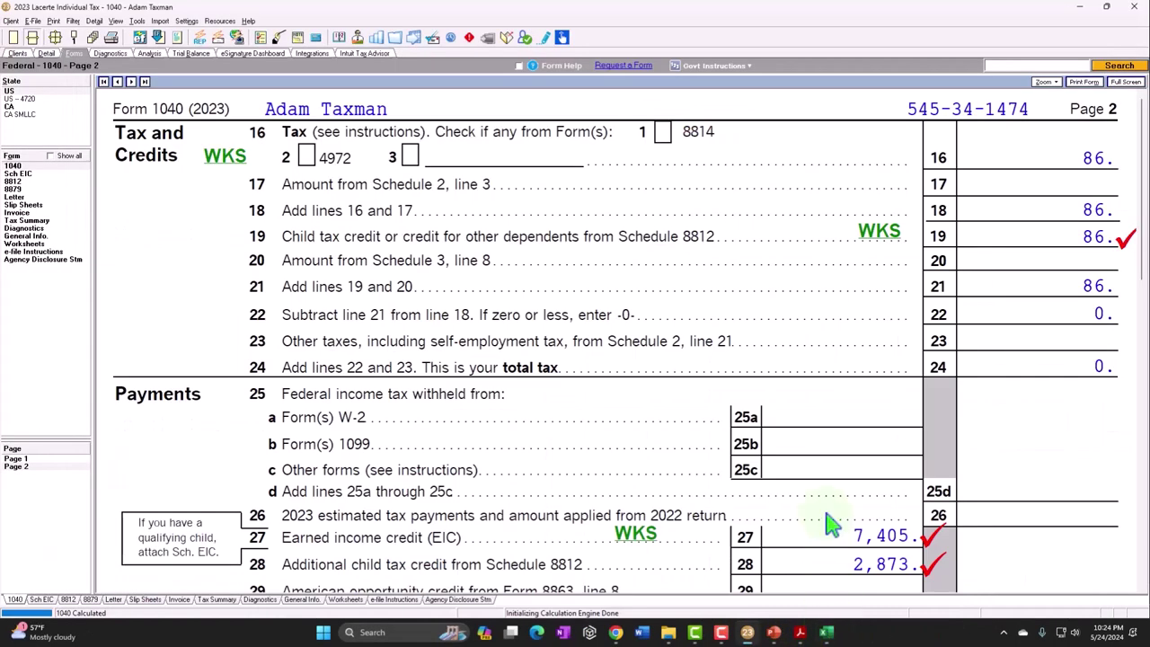
scroll(831, 525, "down", 5)
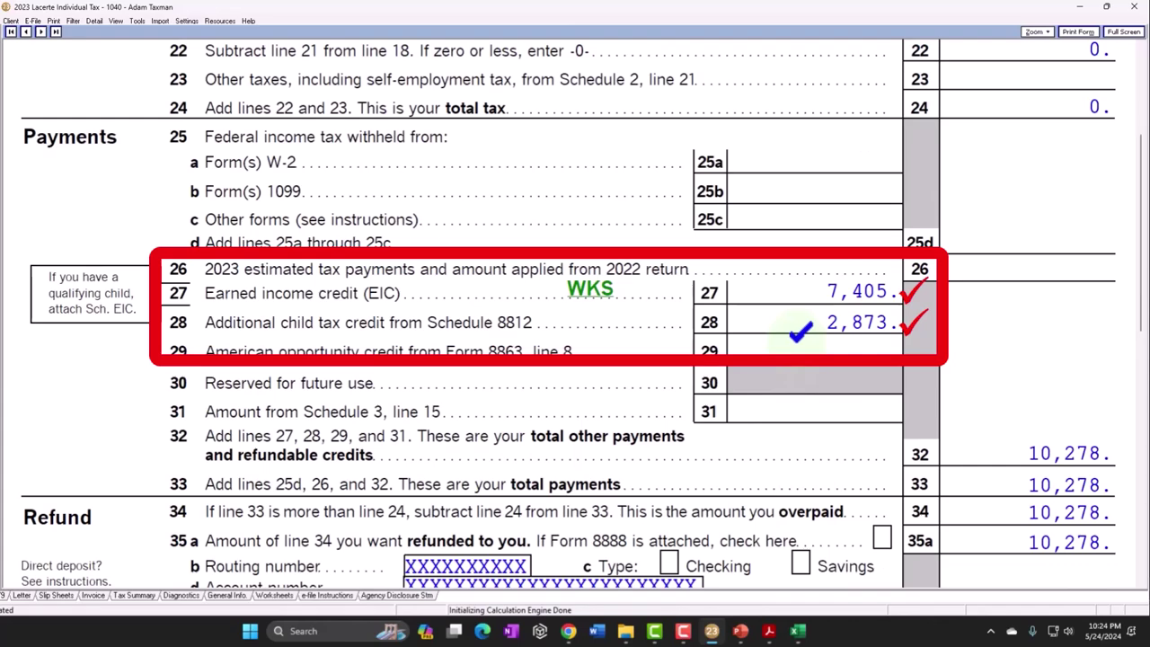
left_click(796, 630)
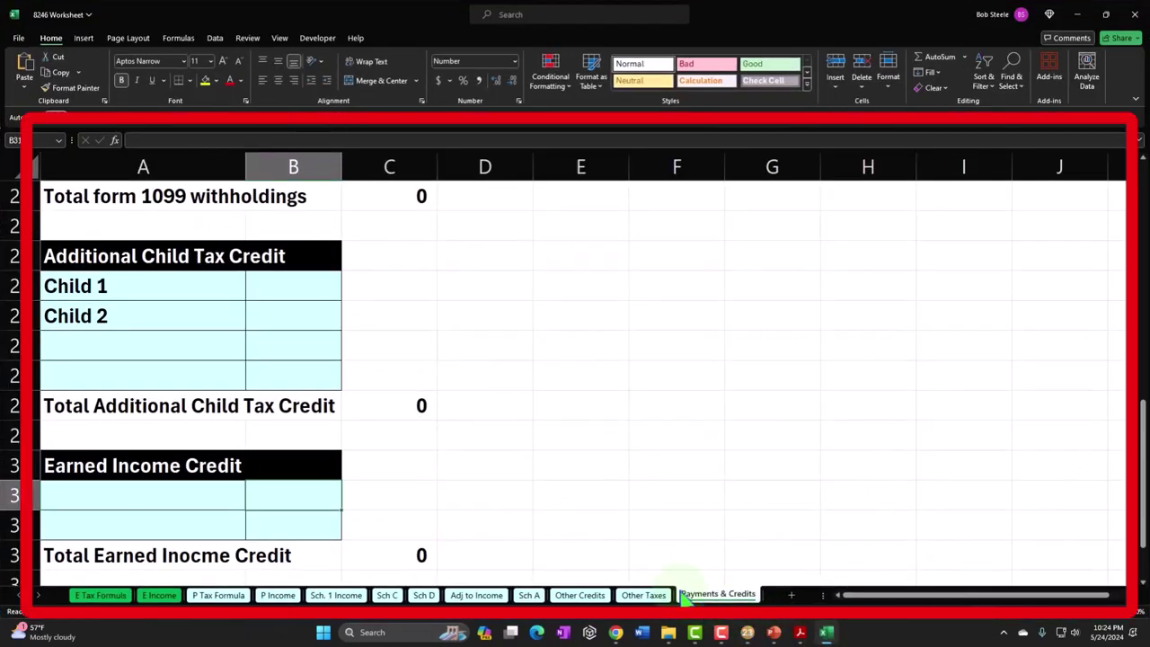
left_click(293, 287)
left_click(828, 633)
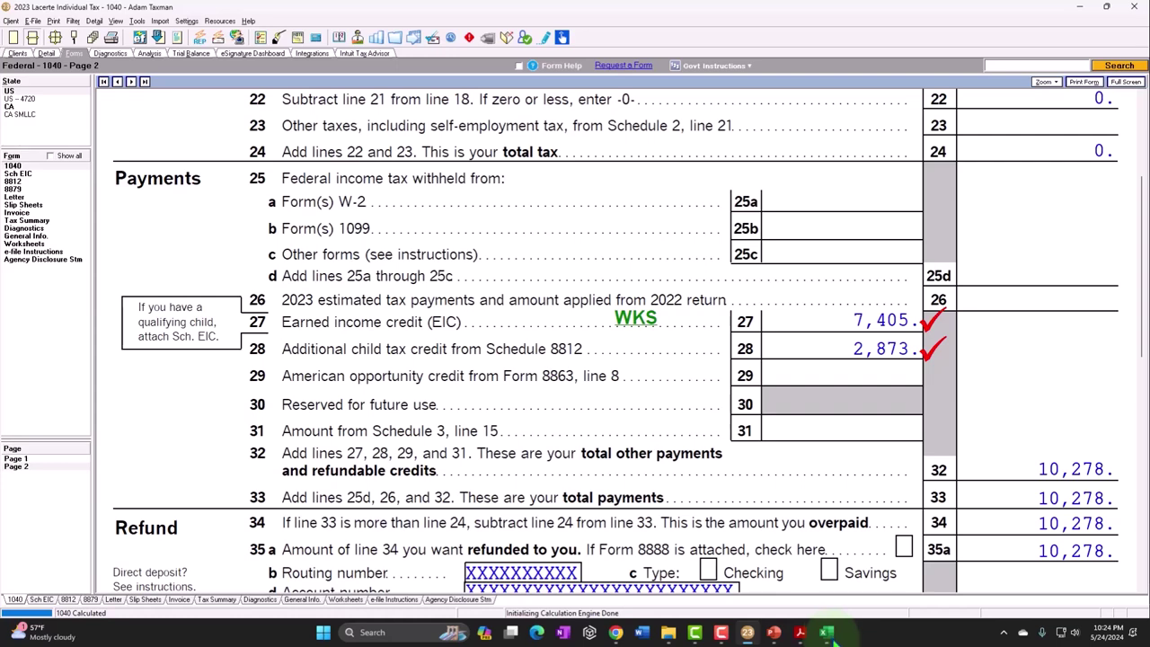
left_click(827, 633)
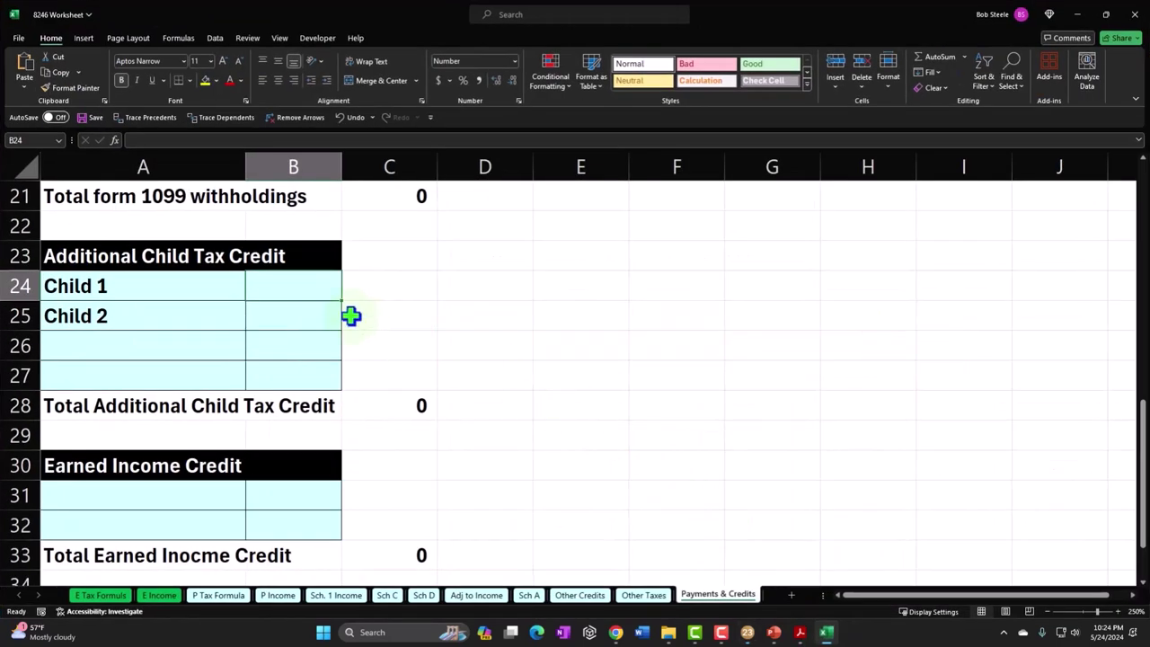
type("2873")
key("Return")
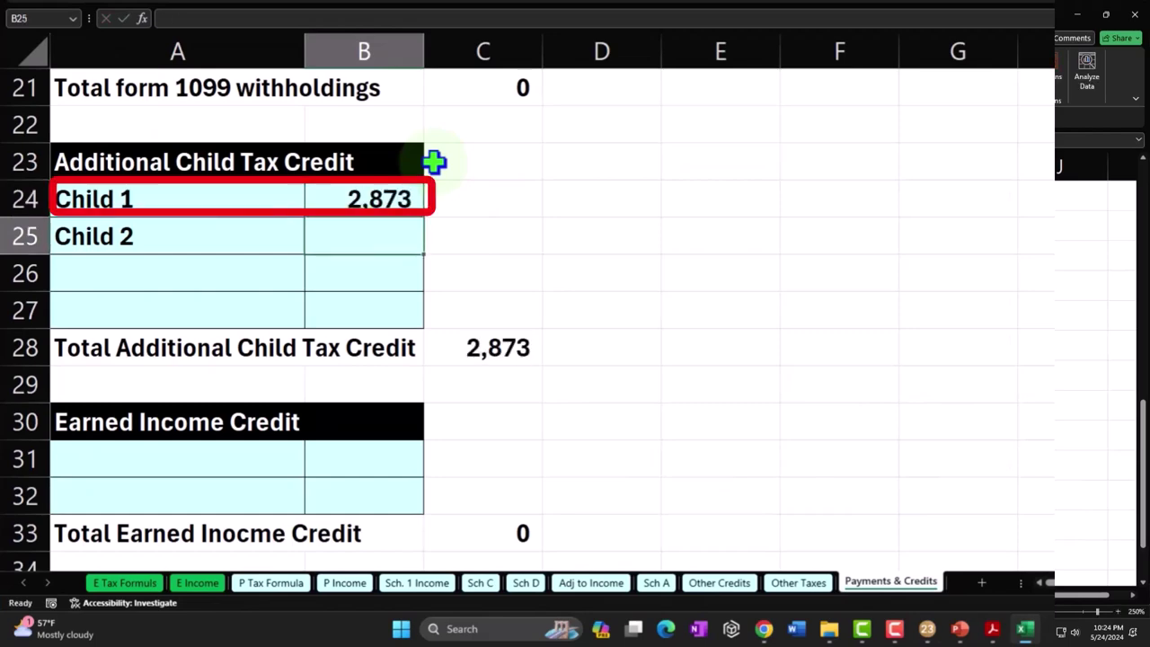
- Look up line 27 in Lacerte and enter 7405 under Earned Income Credit in cell B31 of Excel's Payments & Credits sheet
left_click(395, 460)
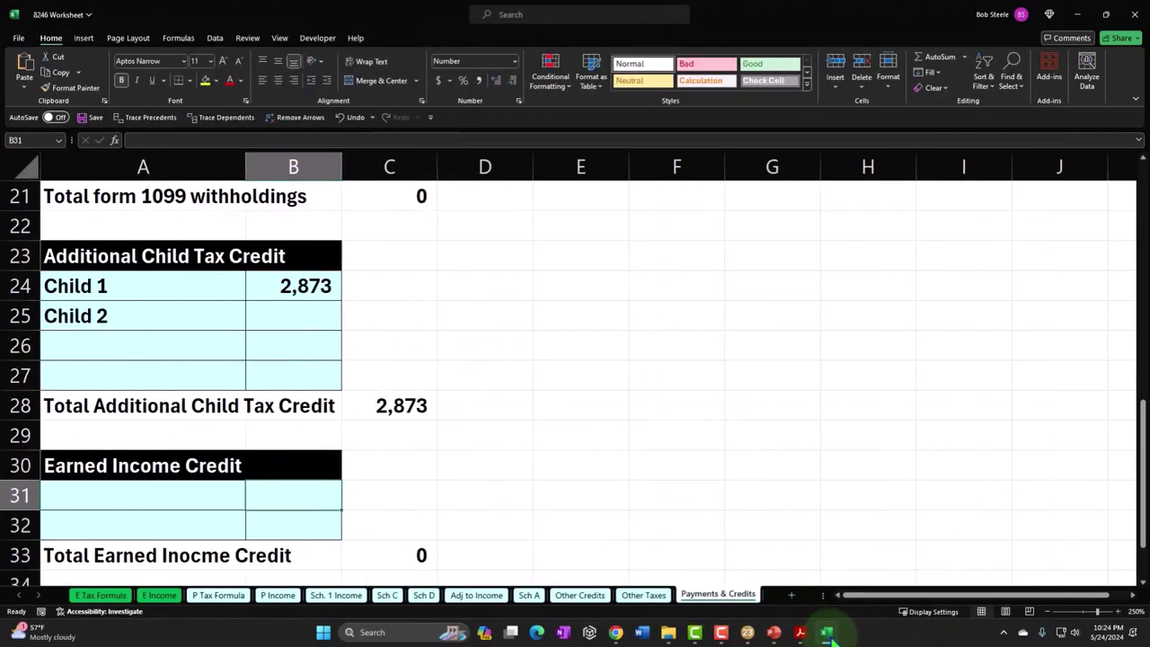
left_click(1023, 629)
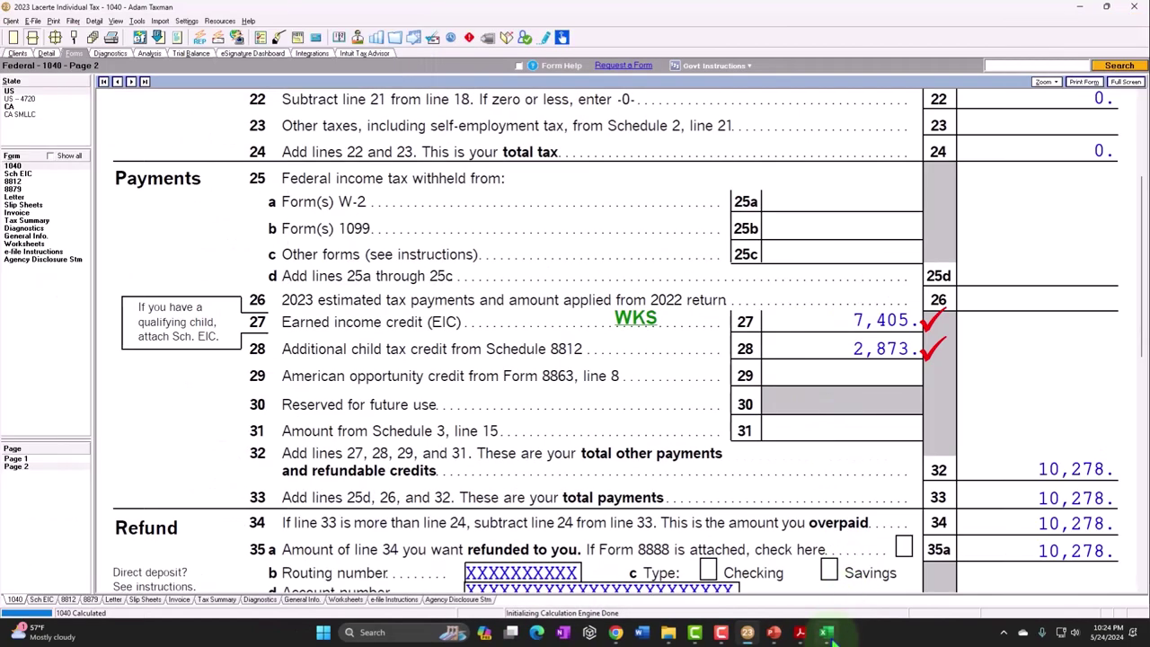
left_click(747, 633)
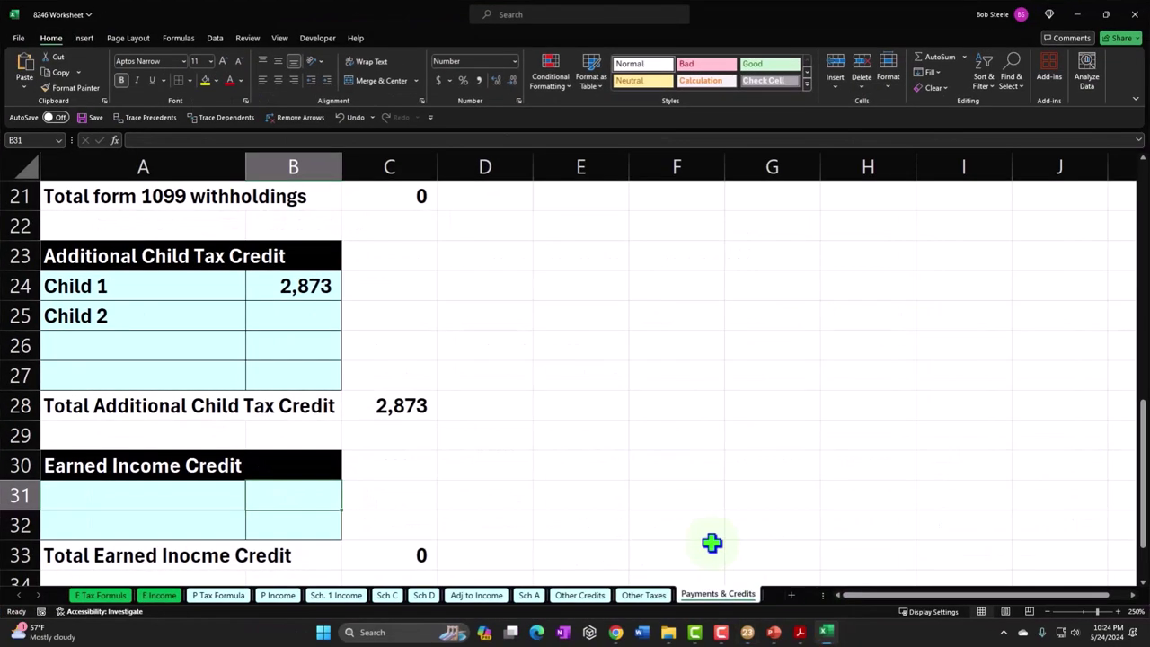
type("7405")
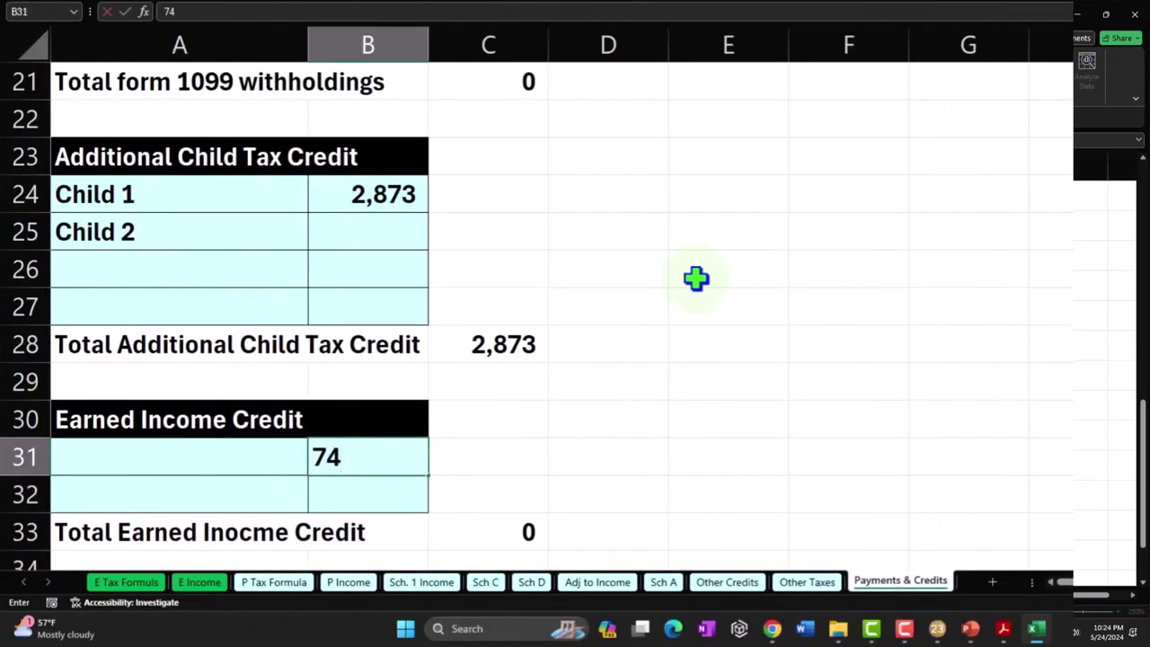
key("Return")
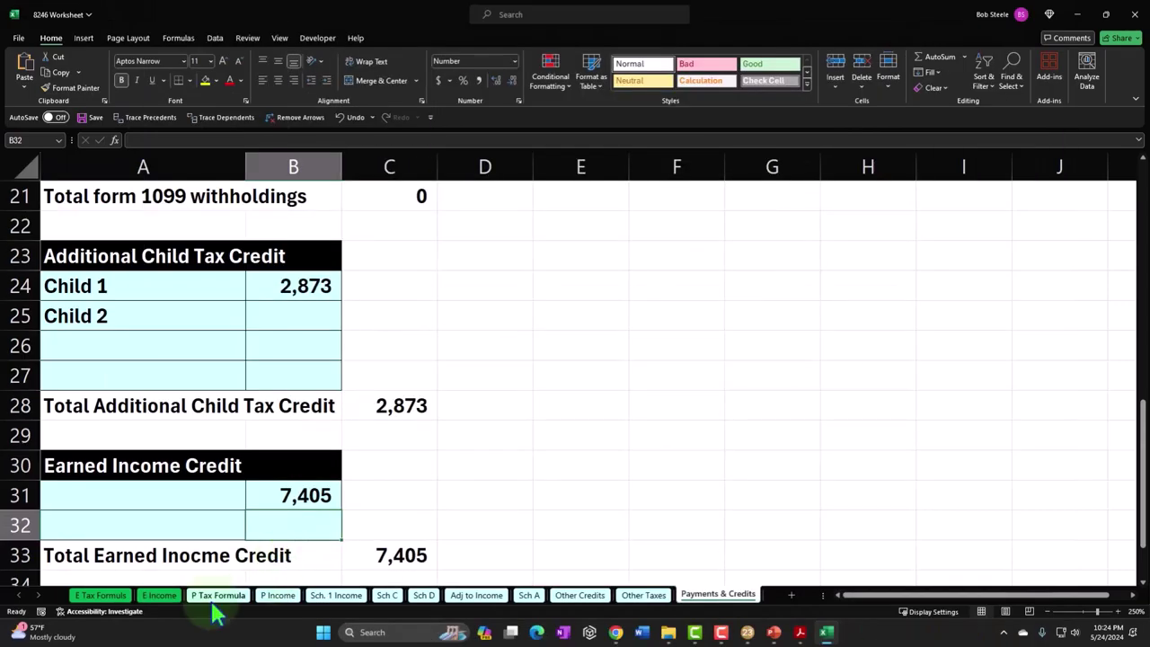
- Compare the payments, refundable credits and refund on Excel's P Tax Formula sheet with lines 32 to 35a of Form 1040 in Lacerte
left_click(216, 597)
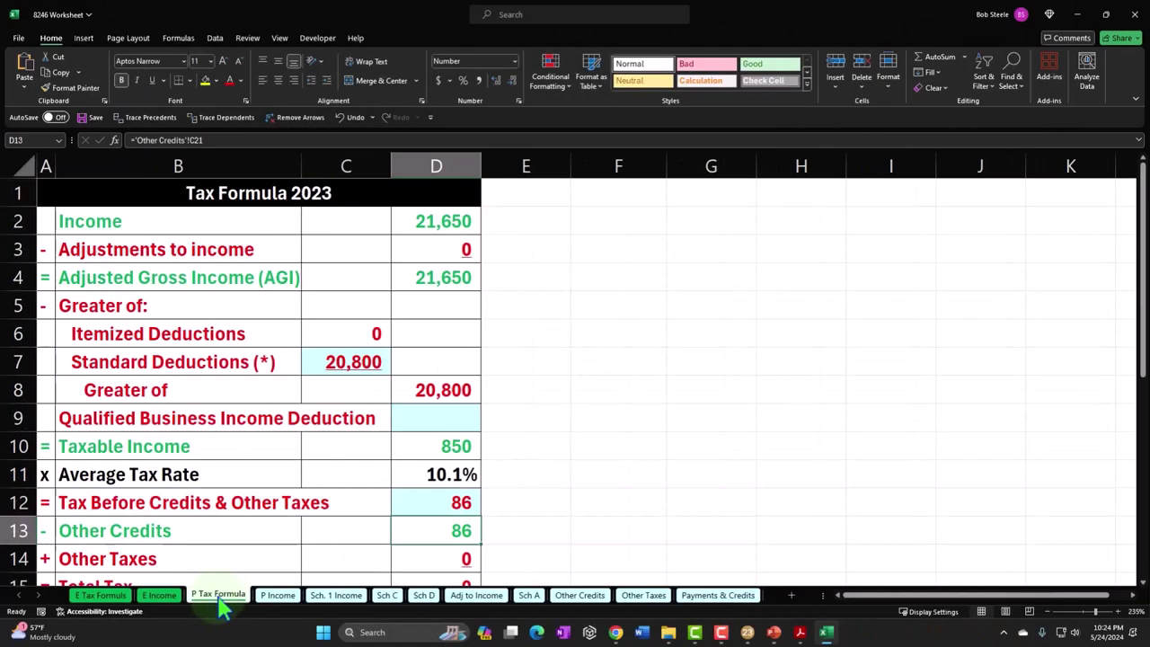
scroll(337, 427, "down", 3)
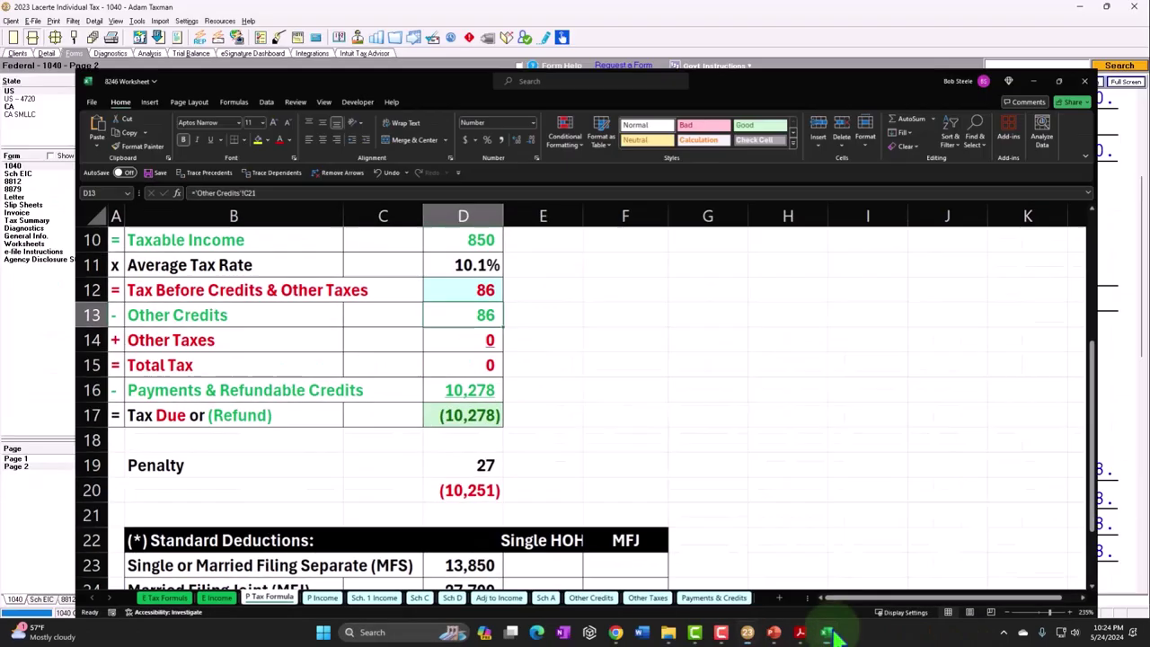
left_click(827, 633)
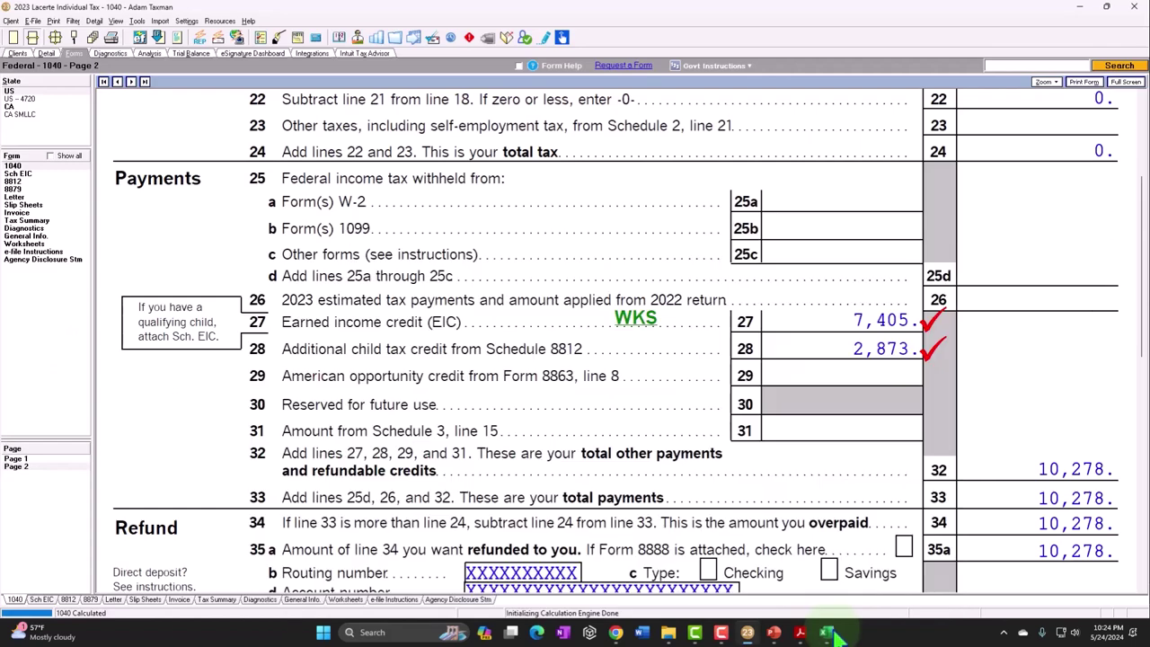
scroll(555, 453, "down", 1)
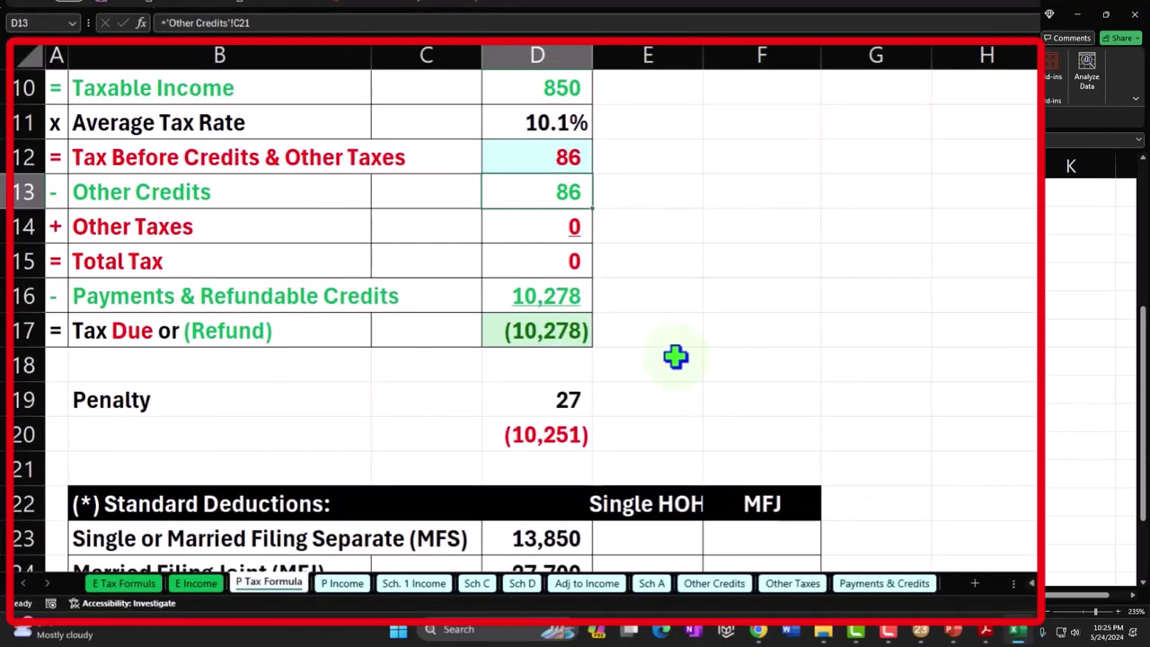
- On the P Tax Formula sheet, enter 2 in E16 and the formula =D16*E16 in F16 to double the refundable credits
left_click(658, 313)
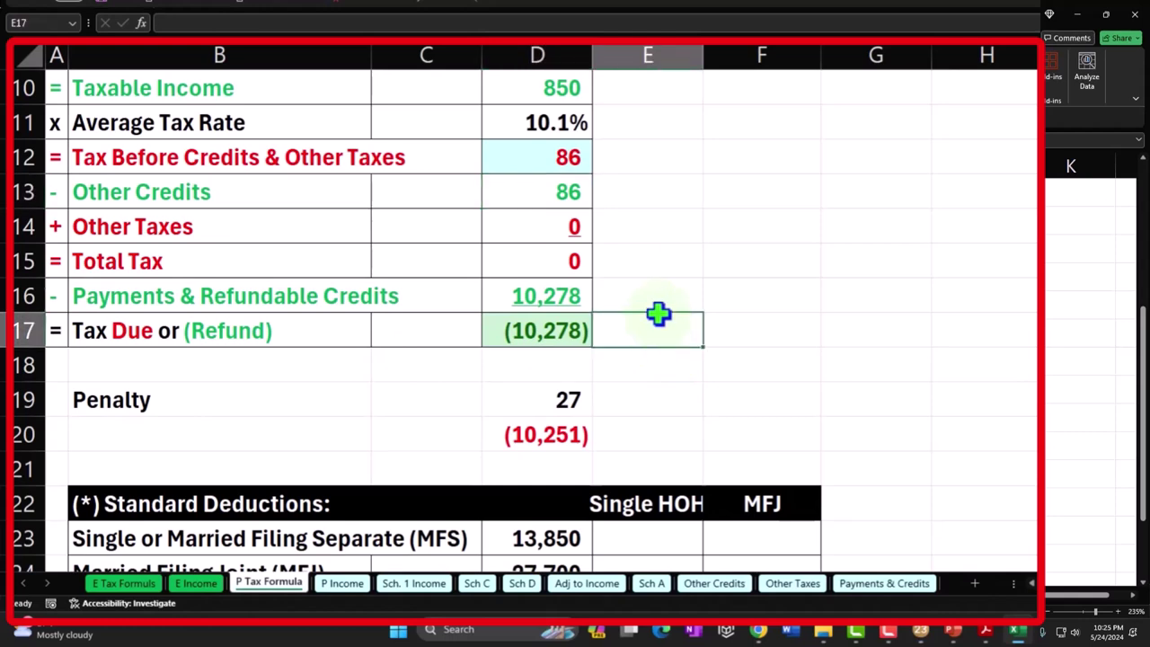
type("2")
key("Up")
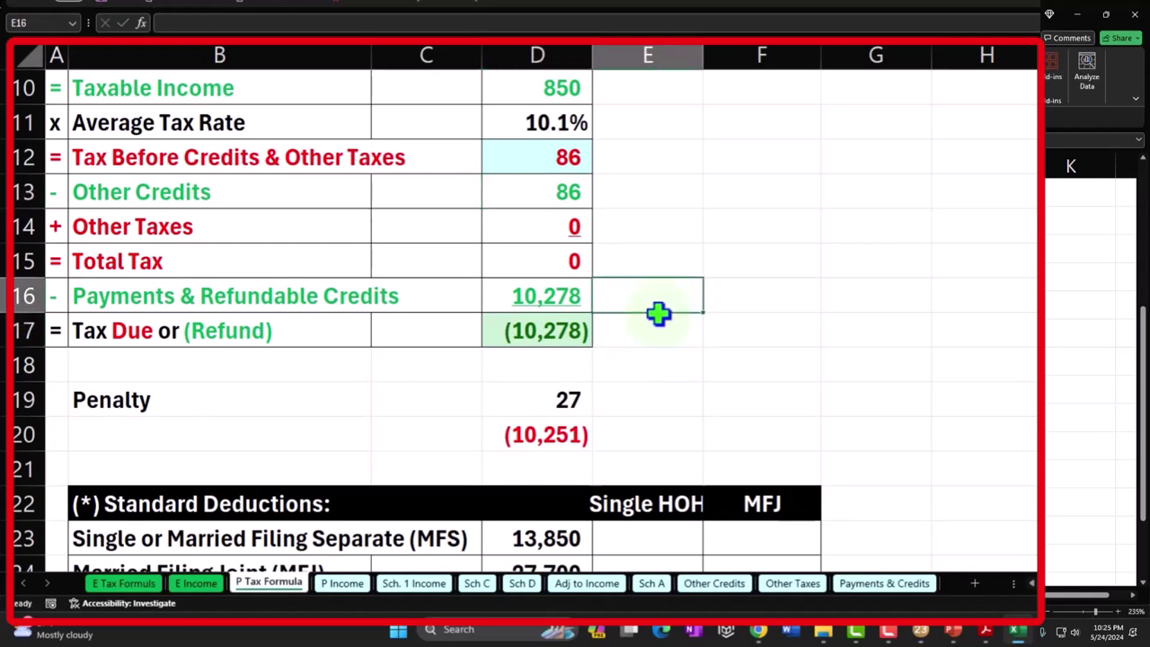
type("2")
key("Return")
key("Right")
key("Up")
type("=")
key("Left")
key("Left")
type("*")
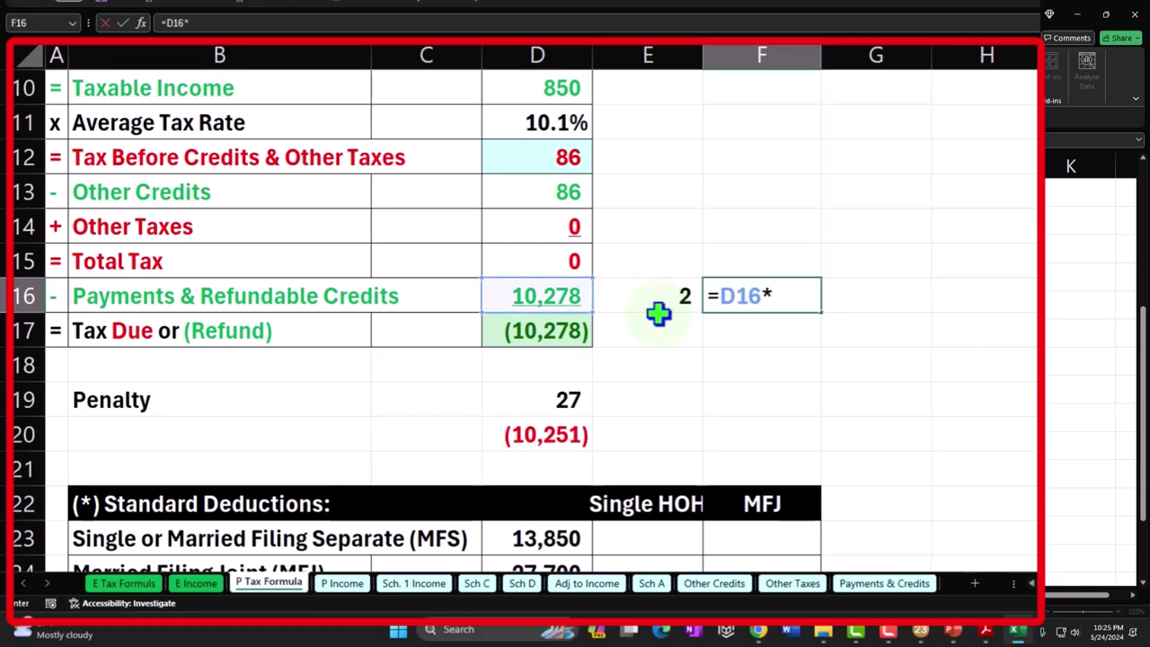
key("Left")
key("Return")
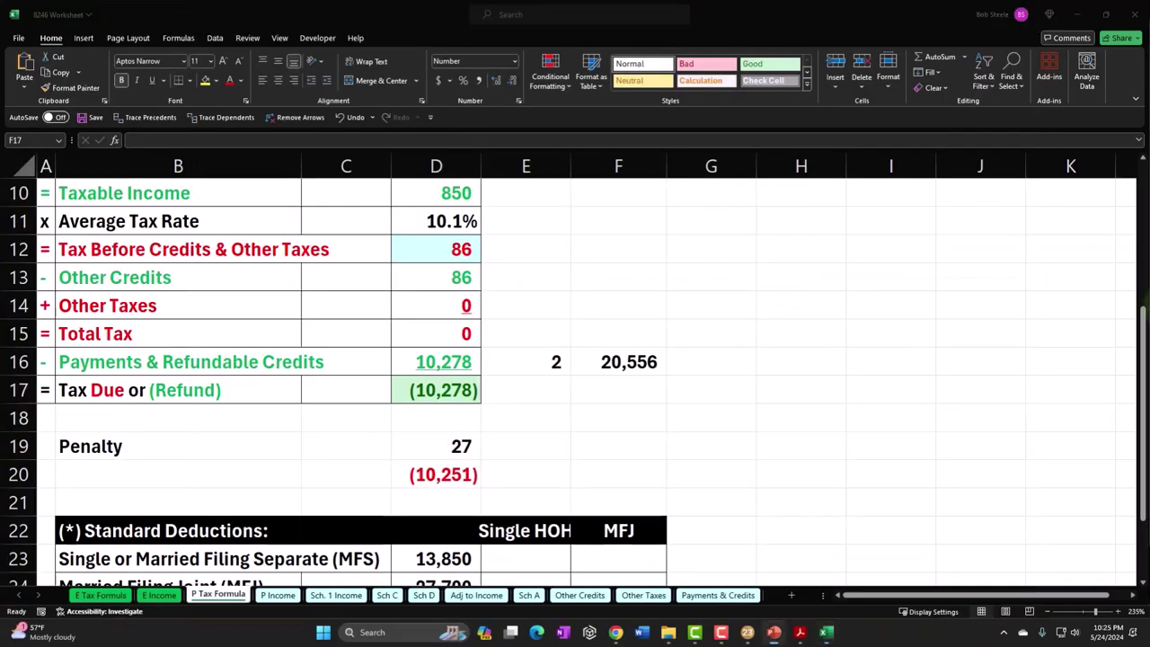
- Review the PowerPoint table of maximum earned income credits and income limits by number of children, and switch to Lacerte
key("alt+Tab")
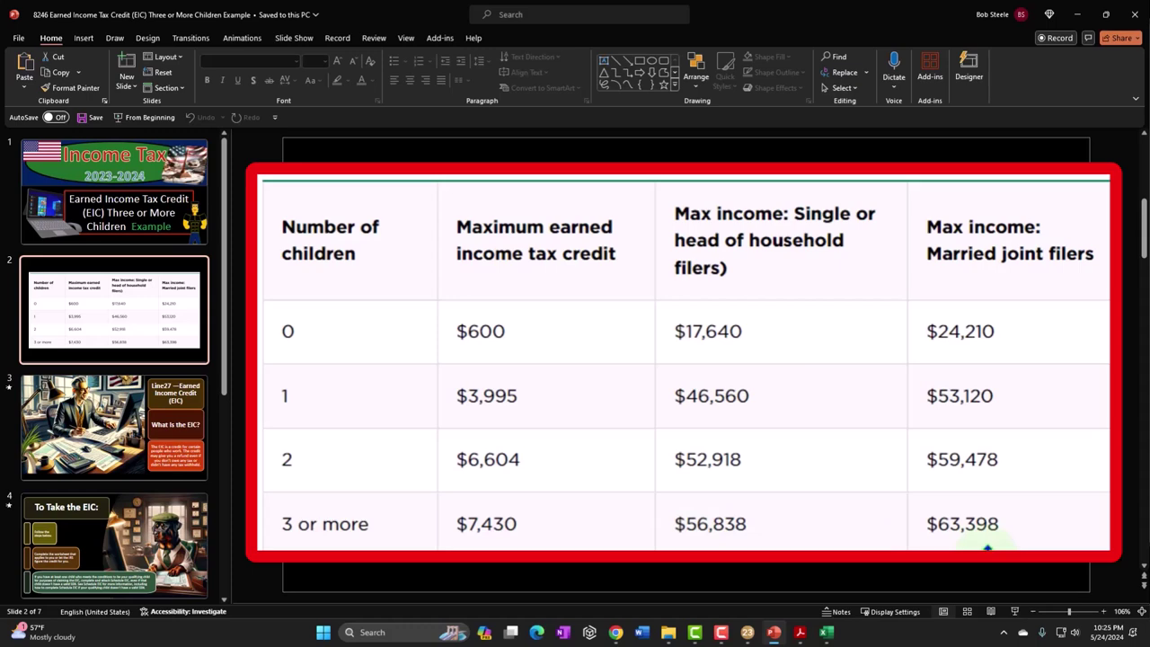
left_click(1077, 14)
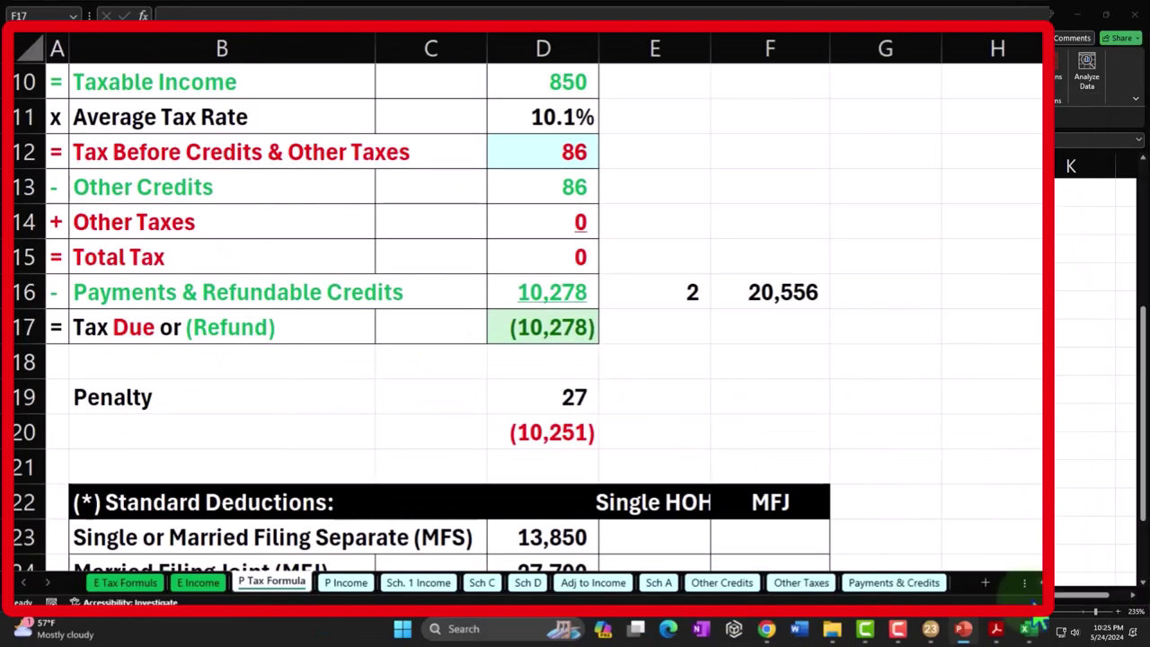
mouse_move(950, 635)
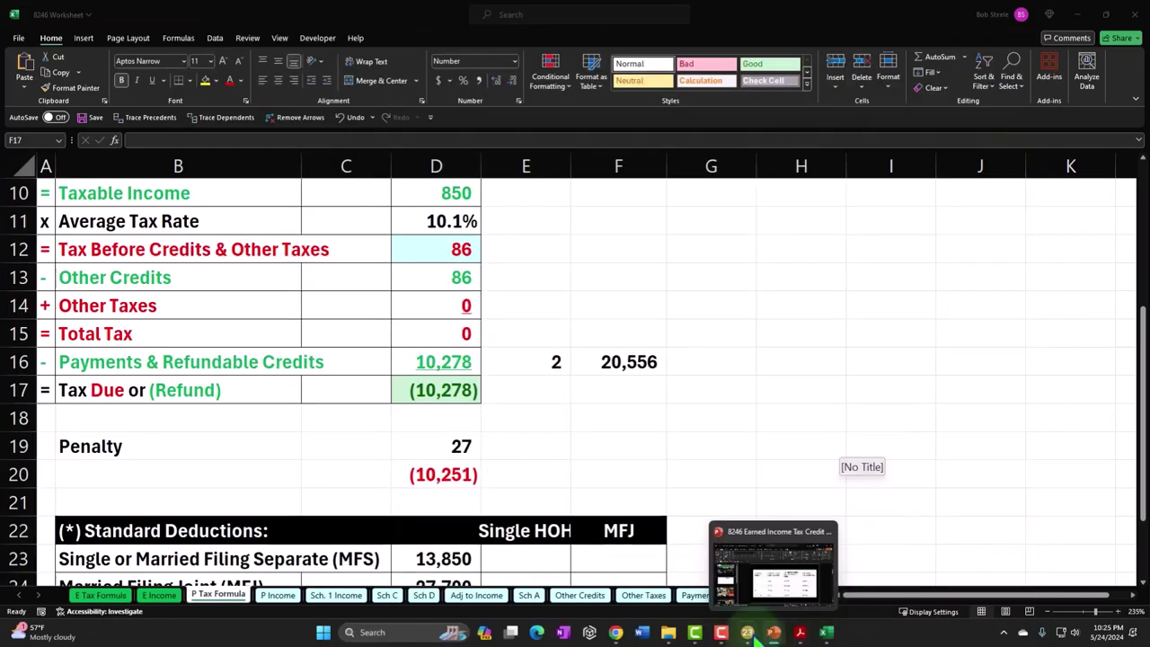
left_click(748, 633)
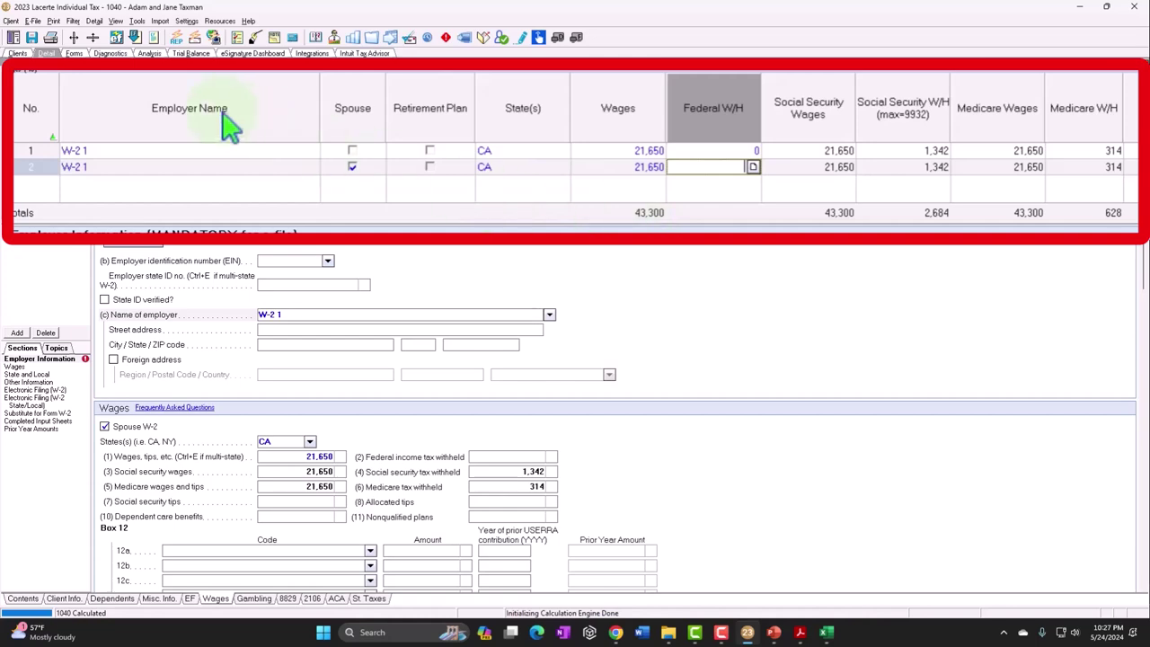
- Check the filing status and W-2 income on the joint return's Form 1040 page 1, and review the Statement 1 dependent schedule
left_click(75, 54)
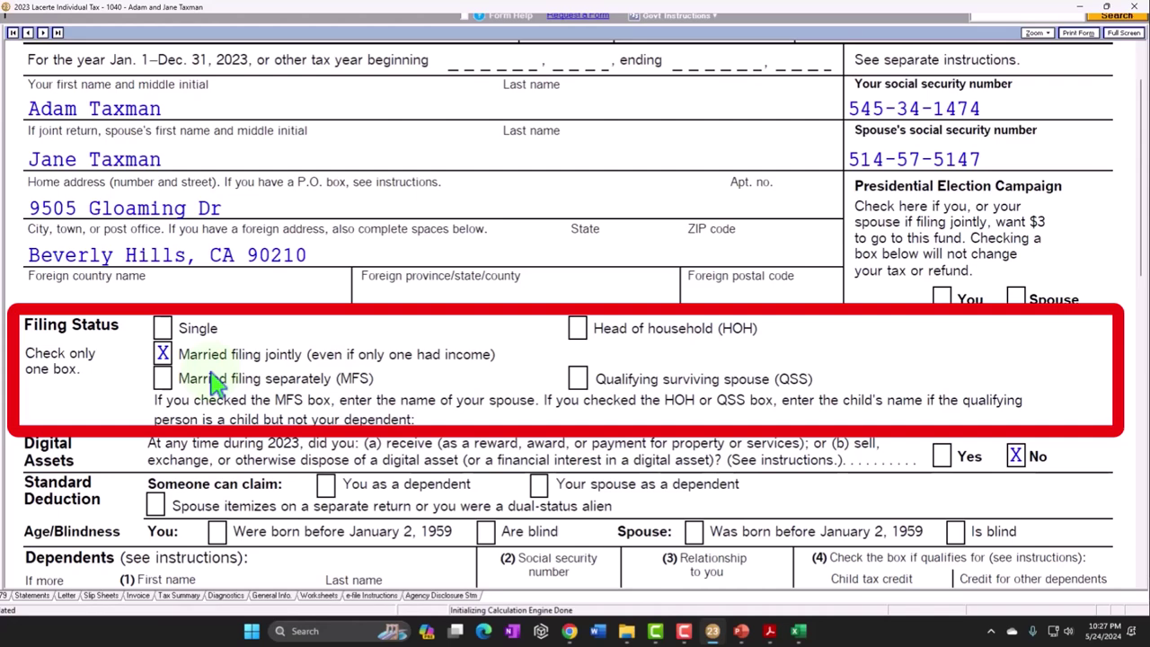
scroll(216, 381, "down", 2)
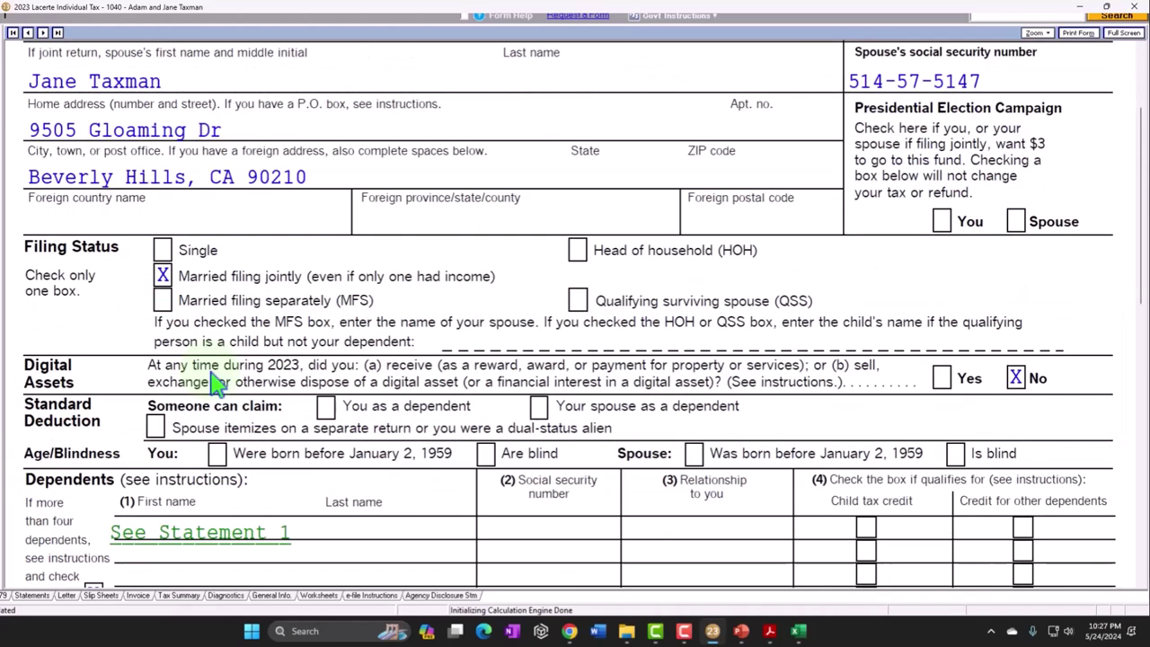
scroll(216, 382, "down", 2)
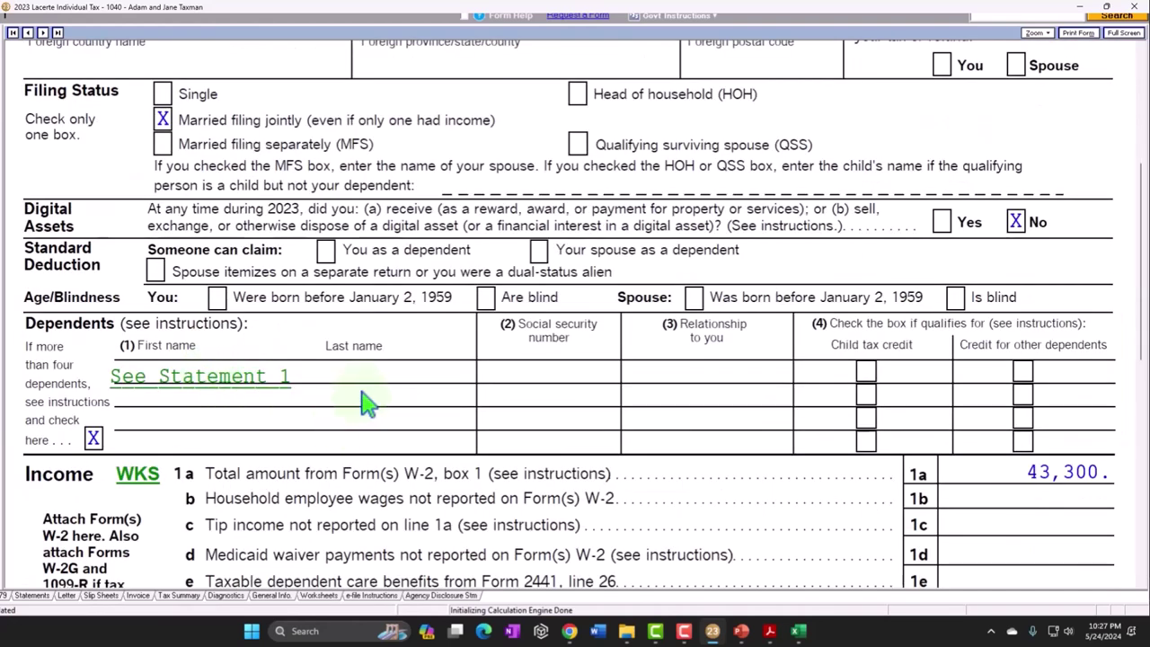
scroll(354, 408, "down", 2)
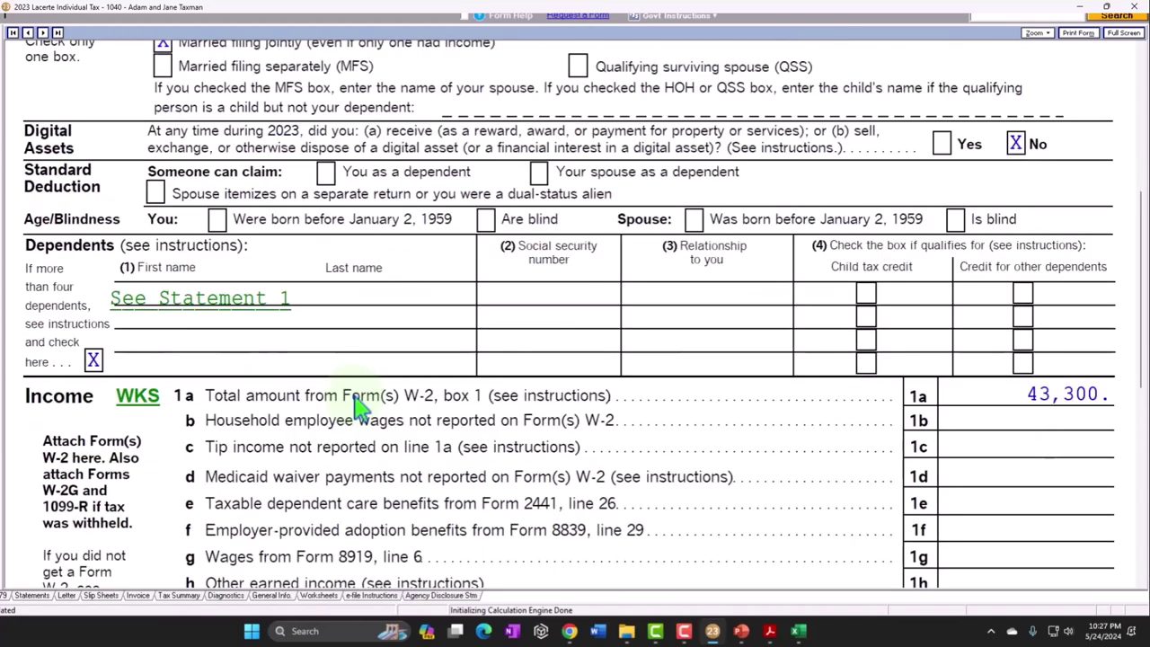
left_click(240, 310)
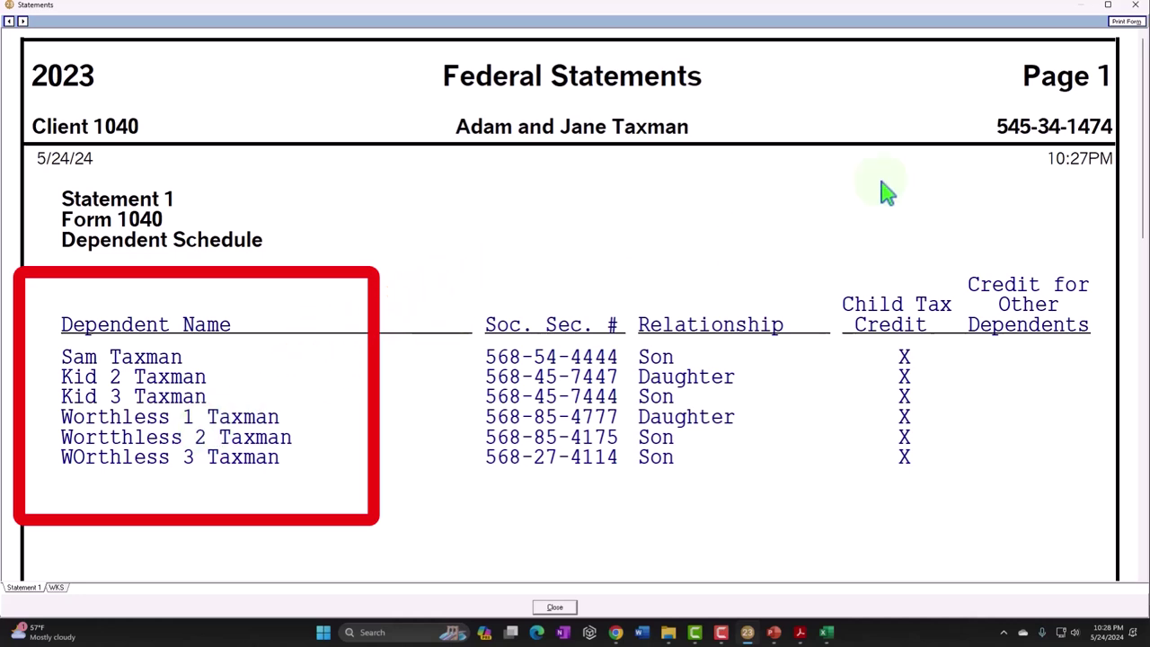
left_click(1134, 5)
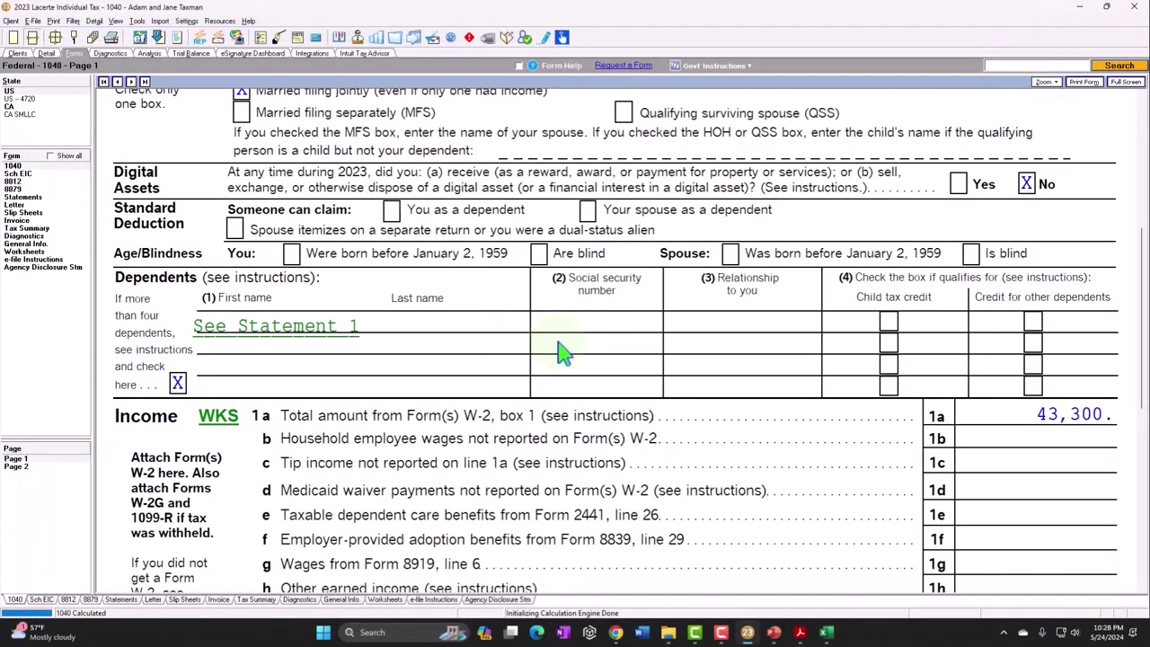
- Review the income, deduction and taxable income lines on page 1, and the tax bracket worksheet behind line 16 on page 2
scroll(506, 330, "down", 5)
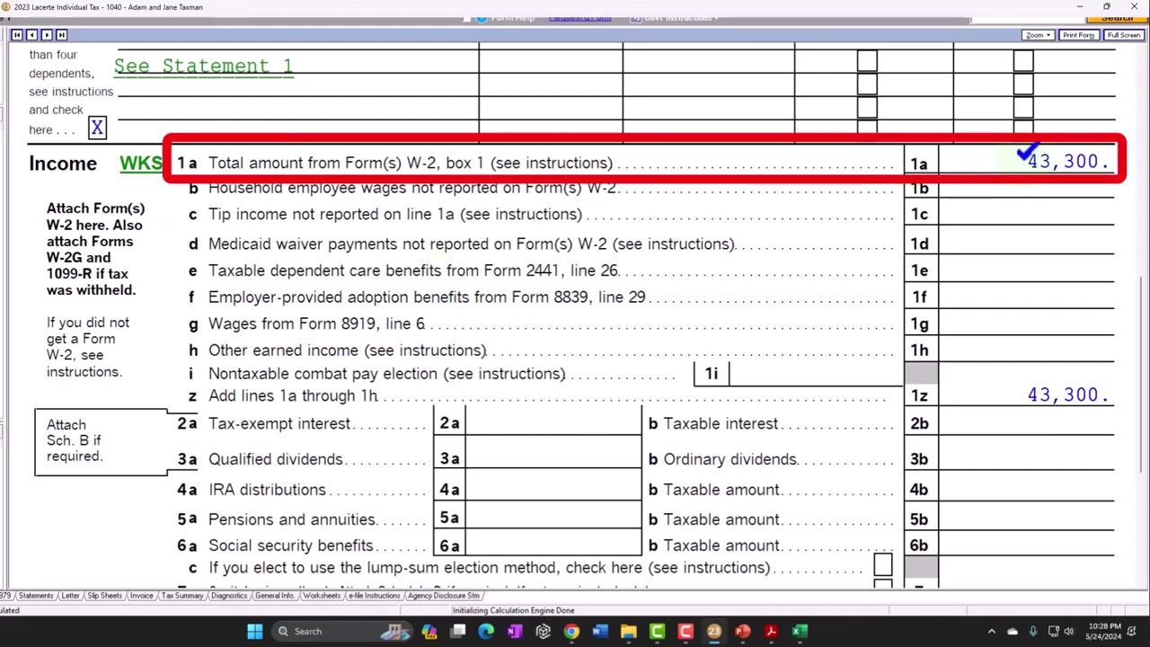
scroll(575, 315, "down", 4)
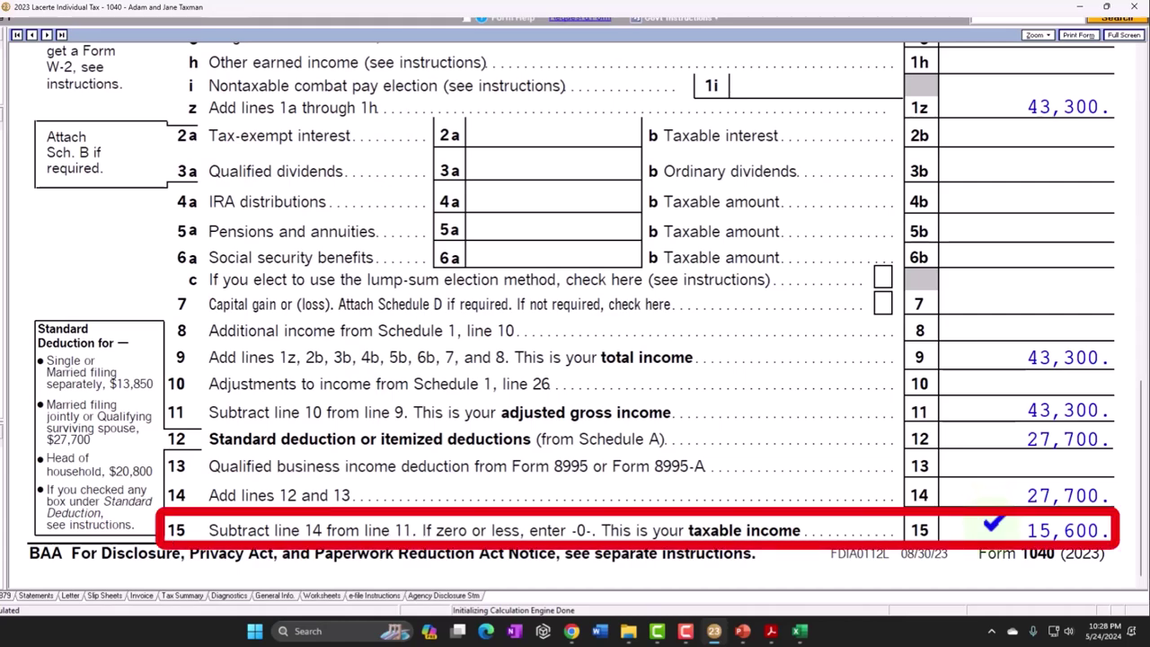
left_click(40, 514)
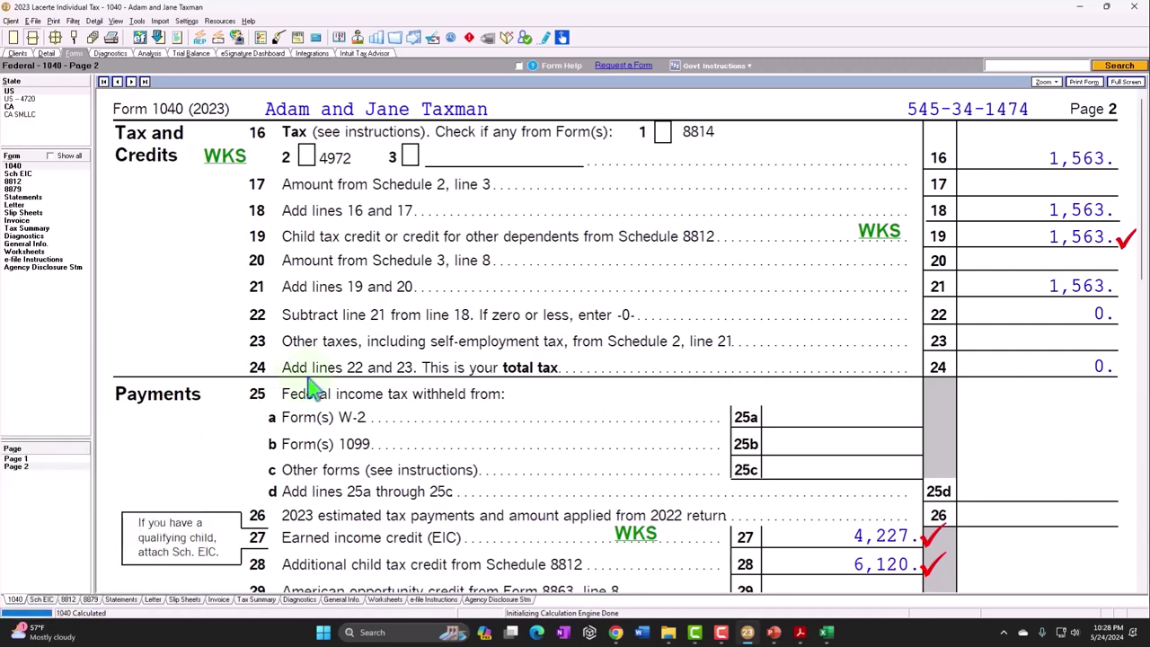
double_click(232, 155)
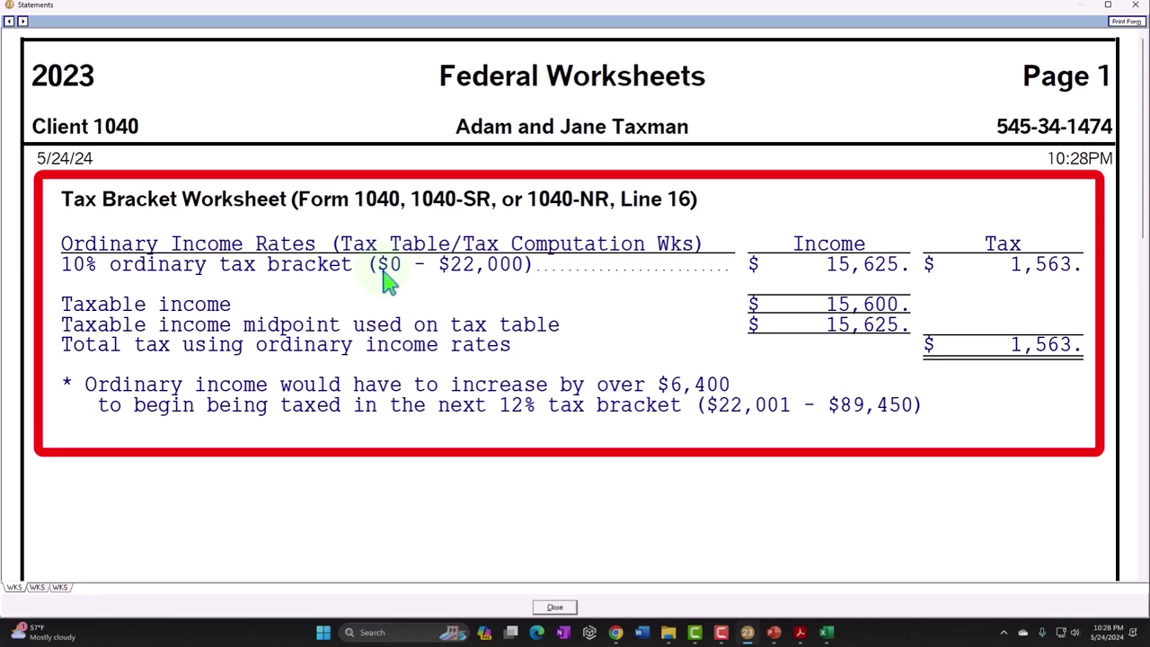
left_click(1134, 5)
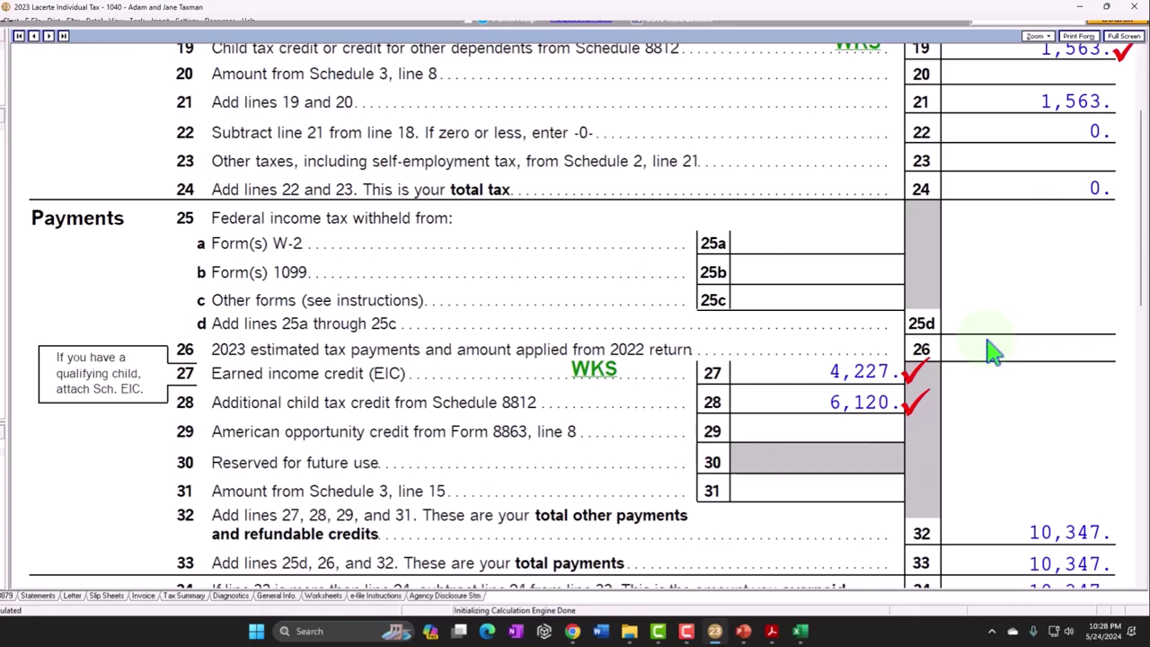
- Look up the joint return's credits and refund on page 2 in Lacerte, and enter 10347 in cell G16 beside the doubled amount in Excel
scroll(992, 353, "down", 2)
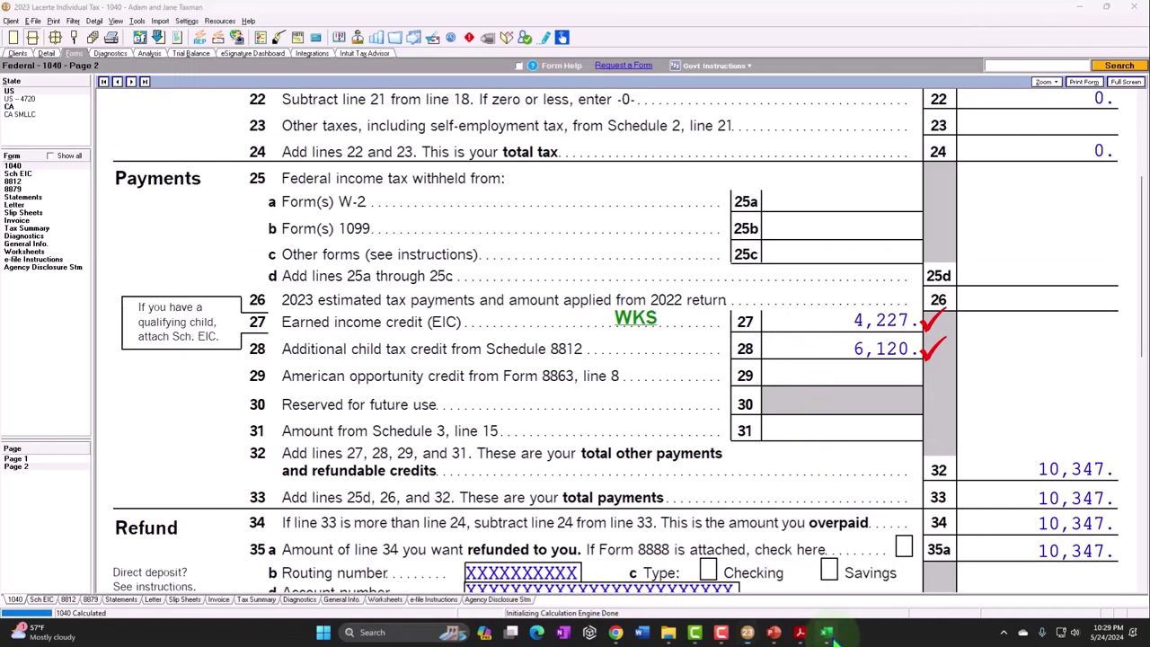
left_click(826, 632)
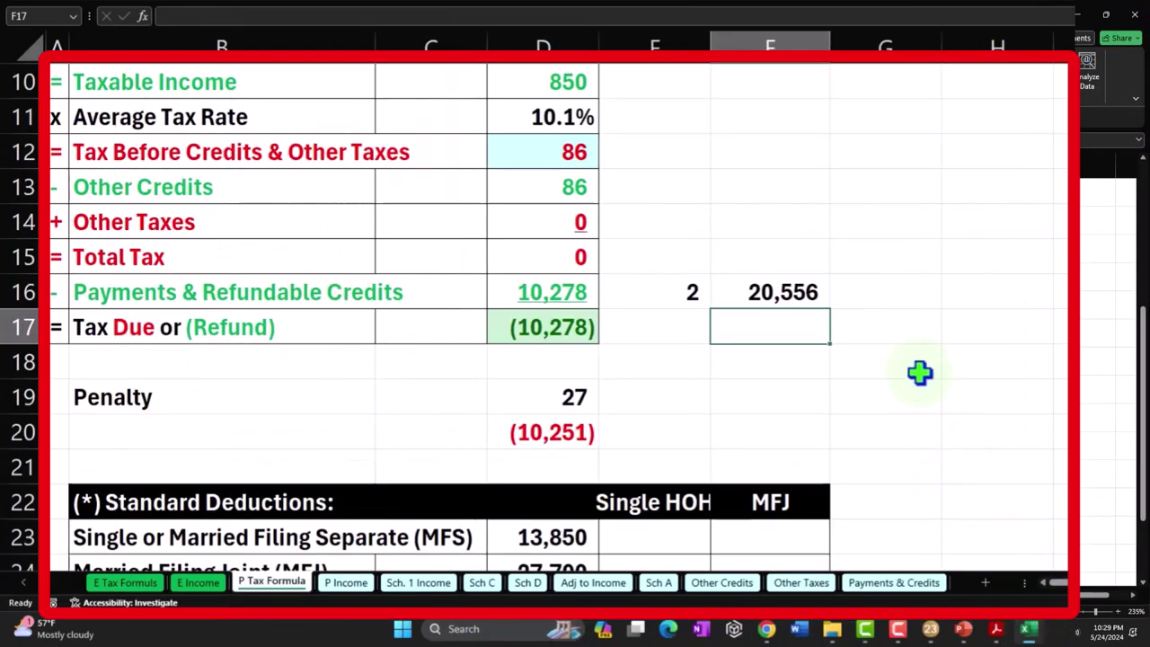
left_click(900, 289)
left_click(1033, 630)
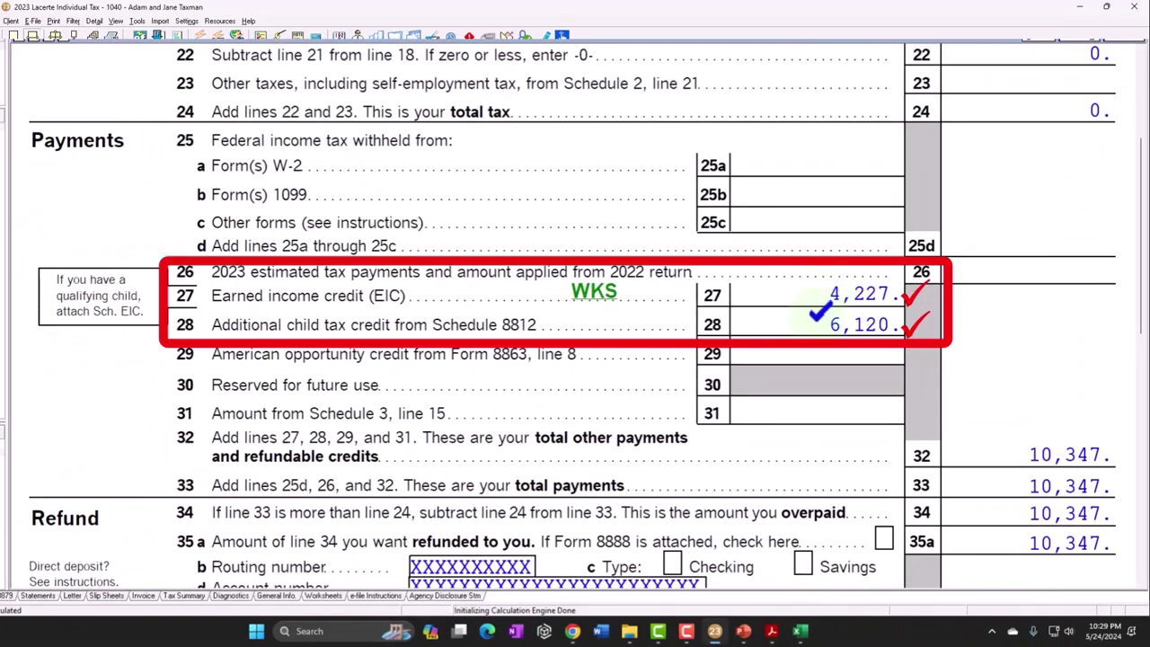
left_click(822, 293)
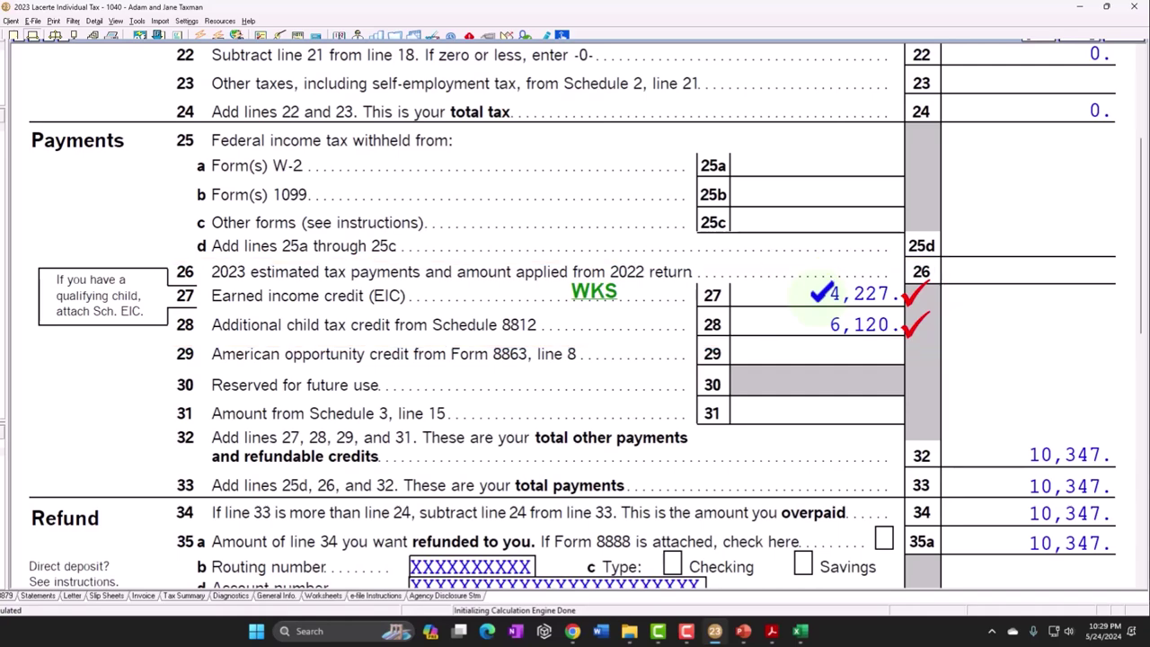
scroll(822, 296, "down", 3)
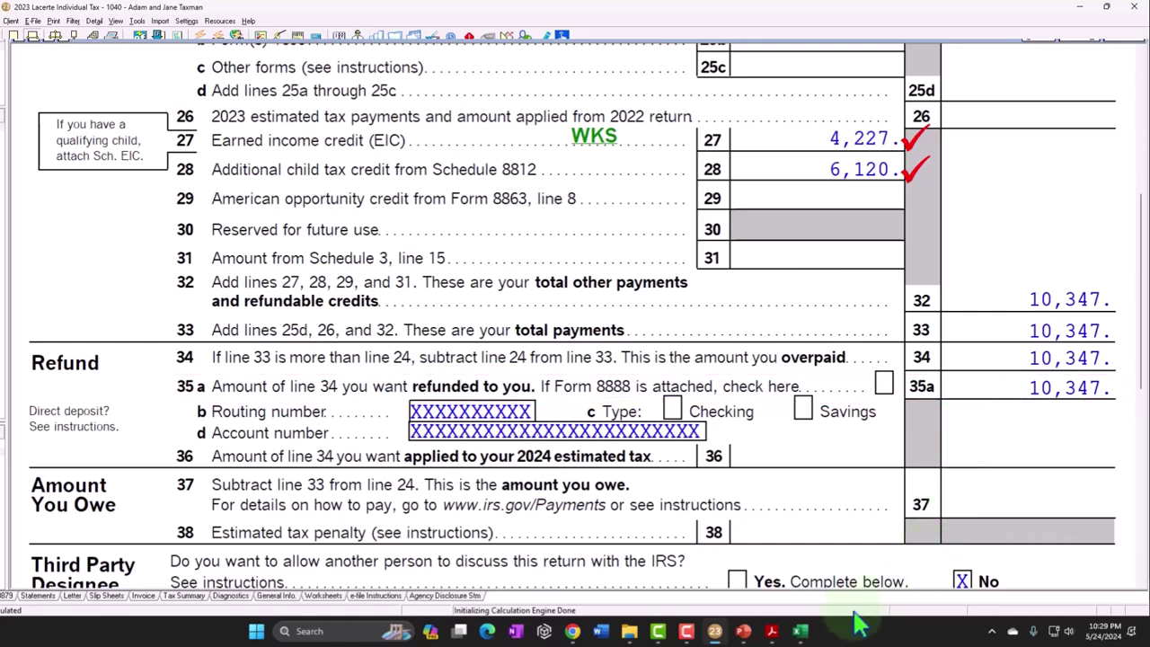
left_click(800, 630)
type("10")
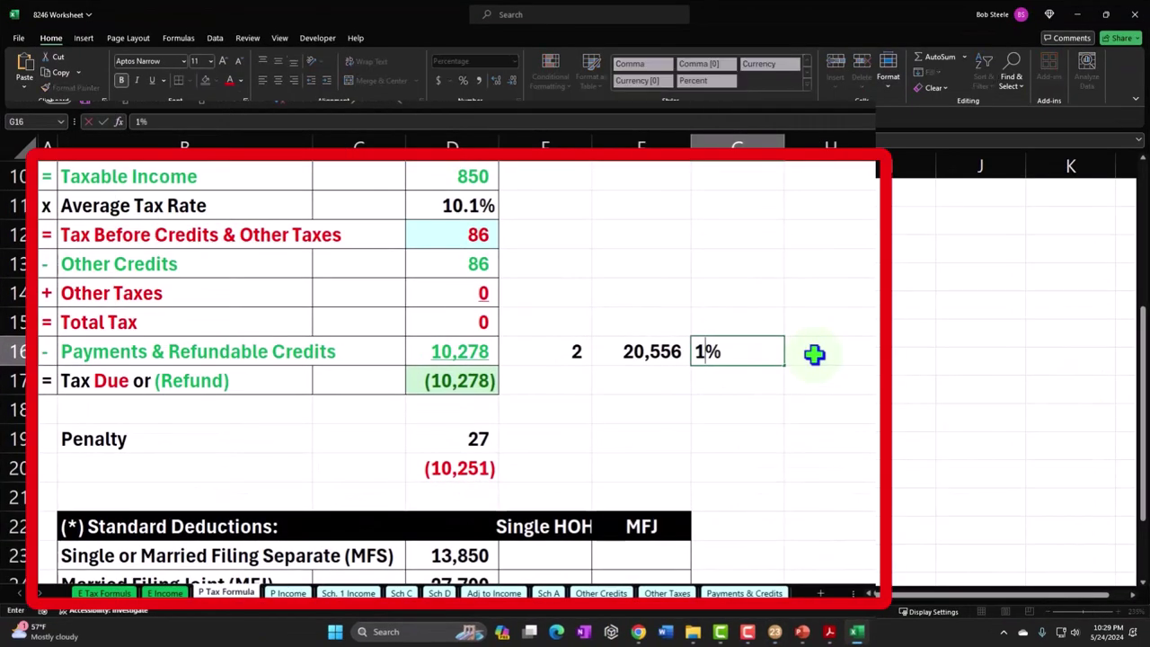
type("347")
key("Return")
key("Up")
- Copy the number format of F16 onto cell G16 and re-enter 10347 in G16
left_click(632, 352)
left_click(70, 87)
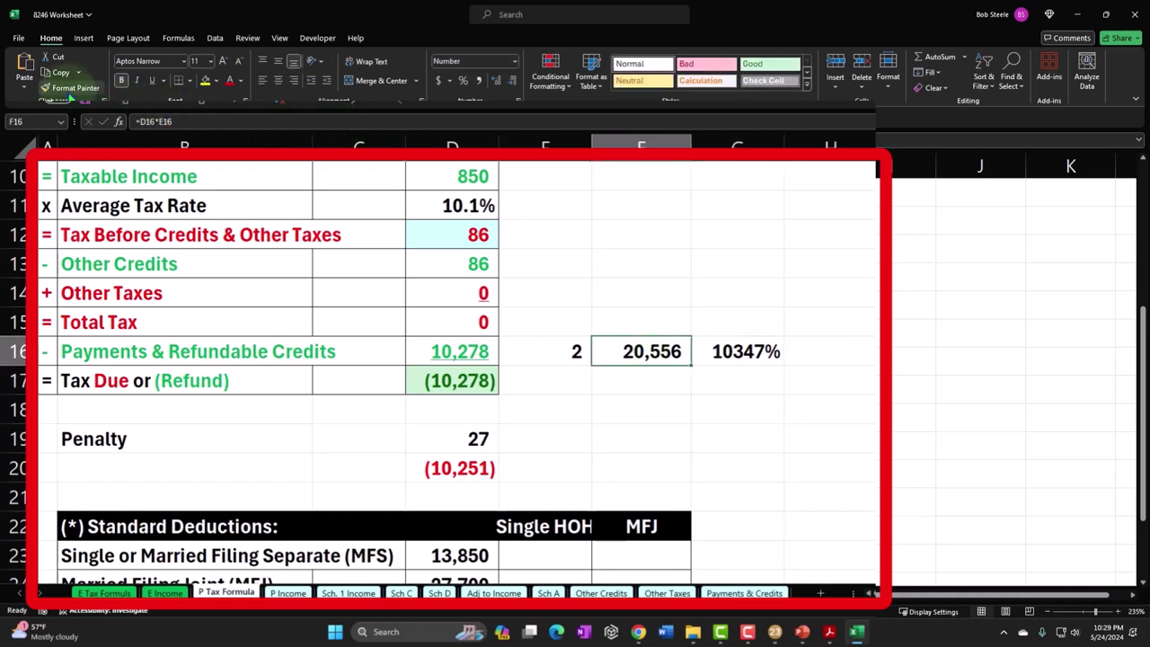
key("Right")
key("Return")
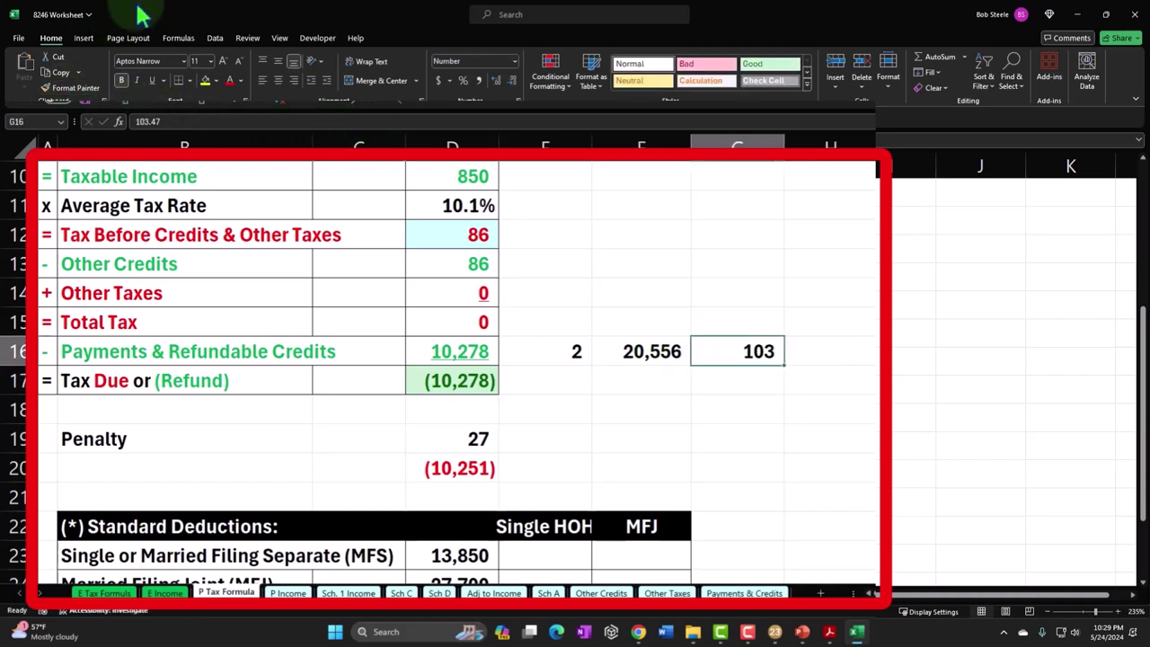
type("10347")
key("Return")
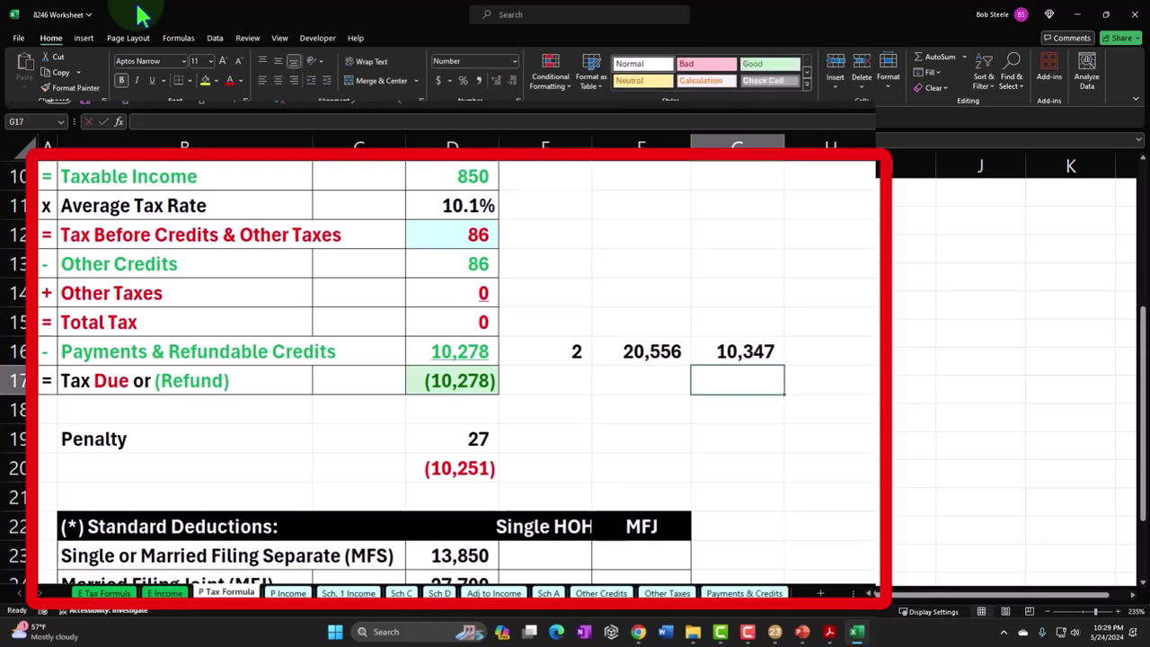
- Calculate the difference between the two separate filers and the joint return in cell H16 as F16 minus G16
key("Up")
key("Right")
type("=")
key("Left")
key("Left")
type("-")
key("Left")
key("Return")
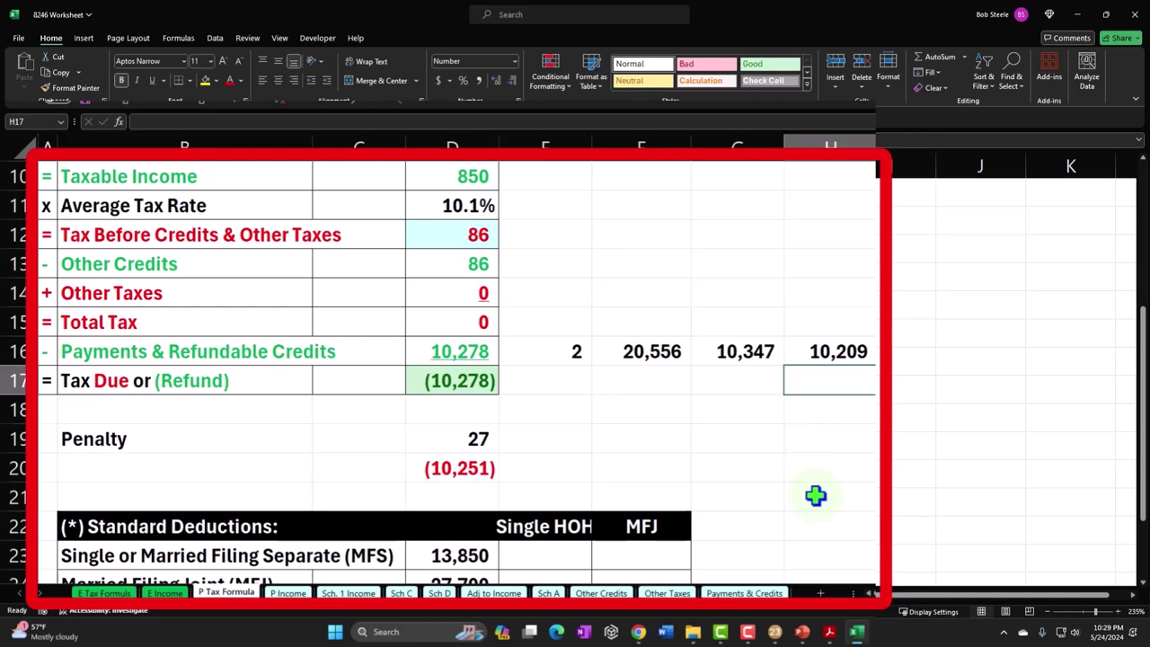
- Review the joint return's tax and refundable credits on Form 1040 page 2 in Lacerte, and open the 8244 Worksheet in Excel
left_click(856, 632)
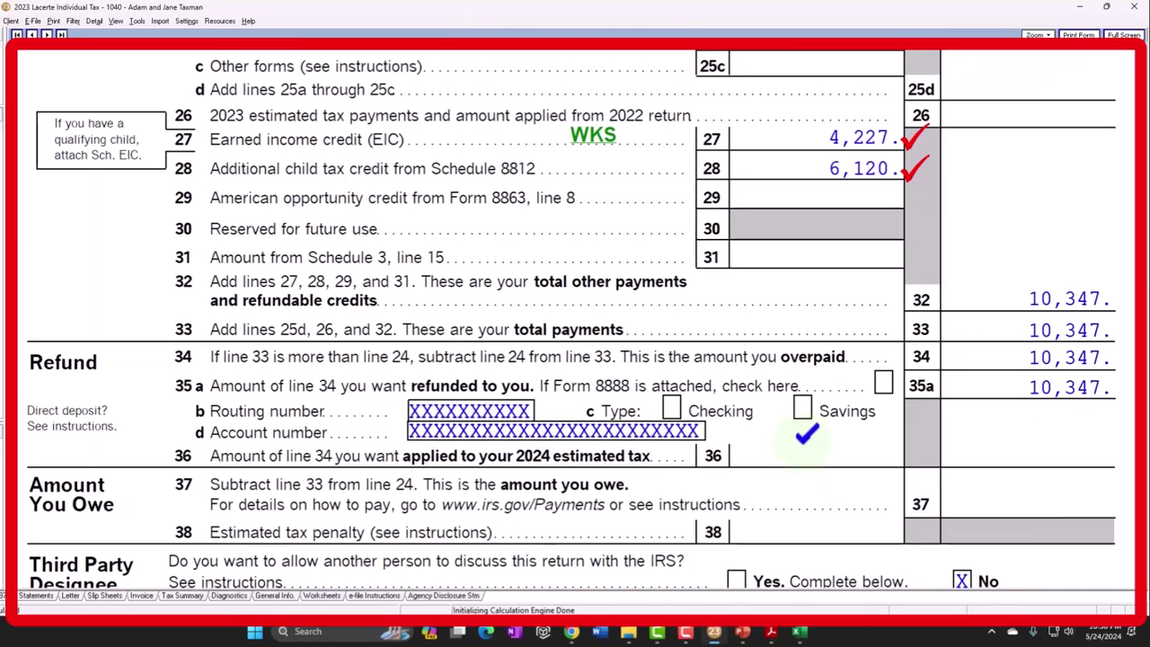
scroll(807, 434, "up", 5)
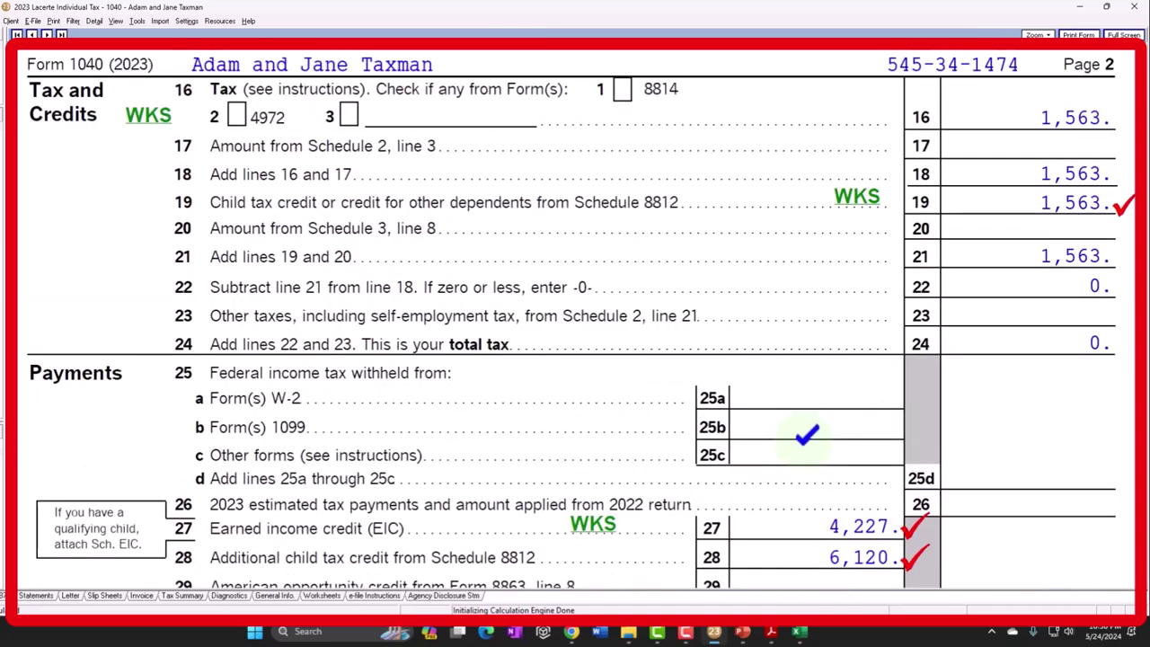
right_click(798, 634)
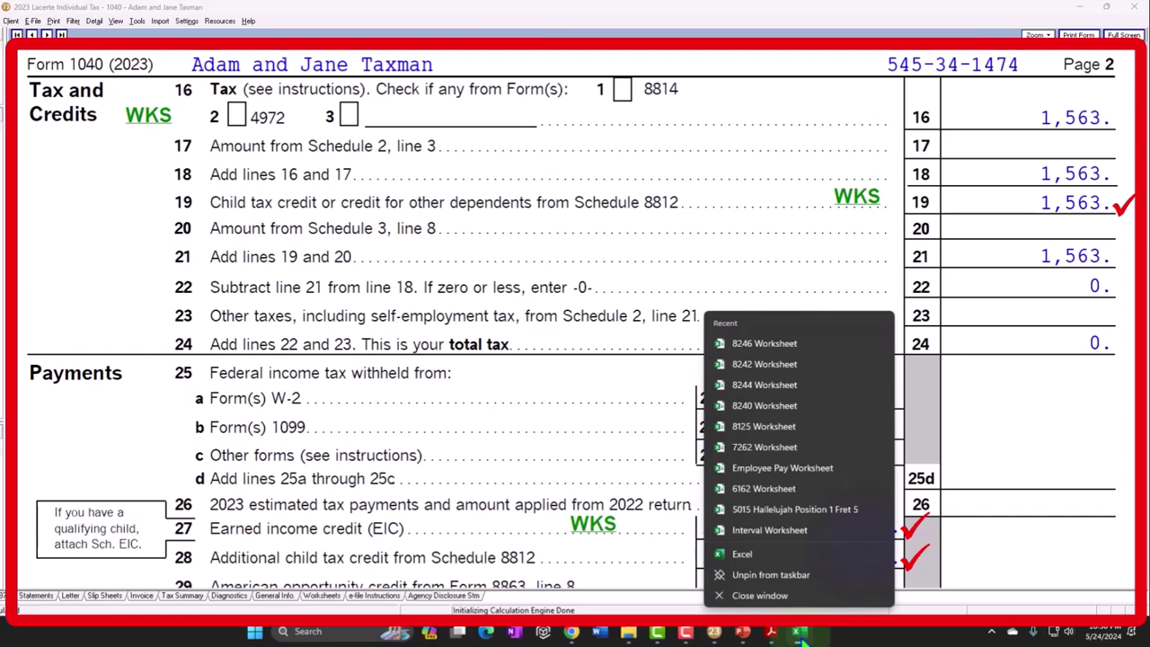
left_click(770, 401)
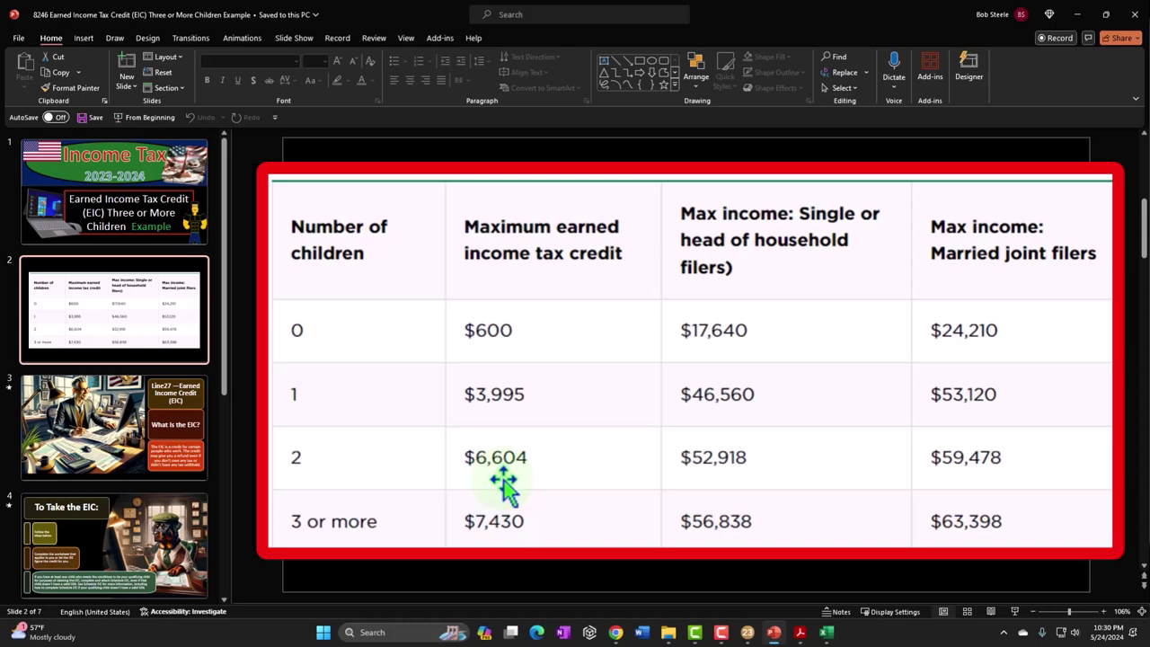
left_click_drag(405, 20, 1149, 341)
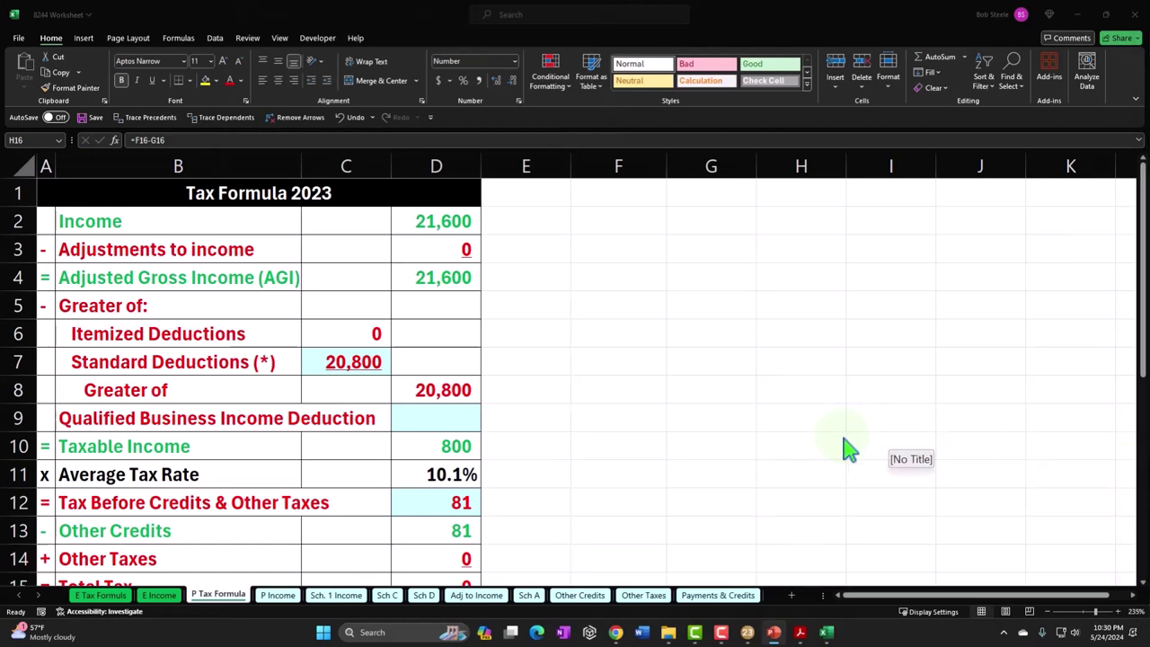
- Switch to Lacerte and delete the sixth dependent from the joint return's dependent information
left_click(751, 634)
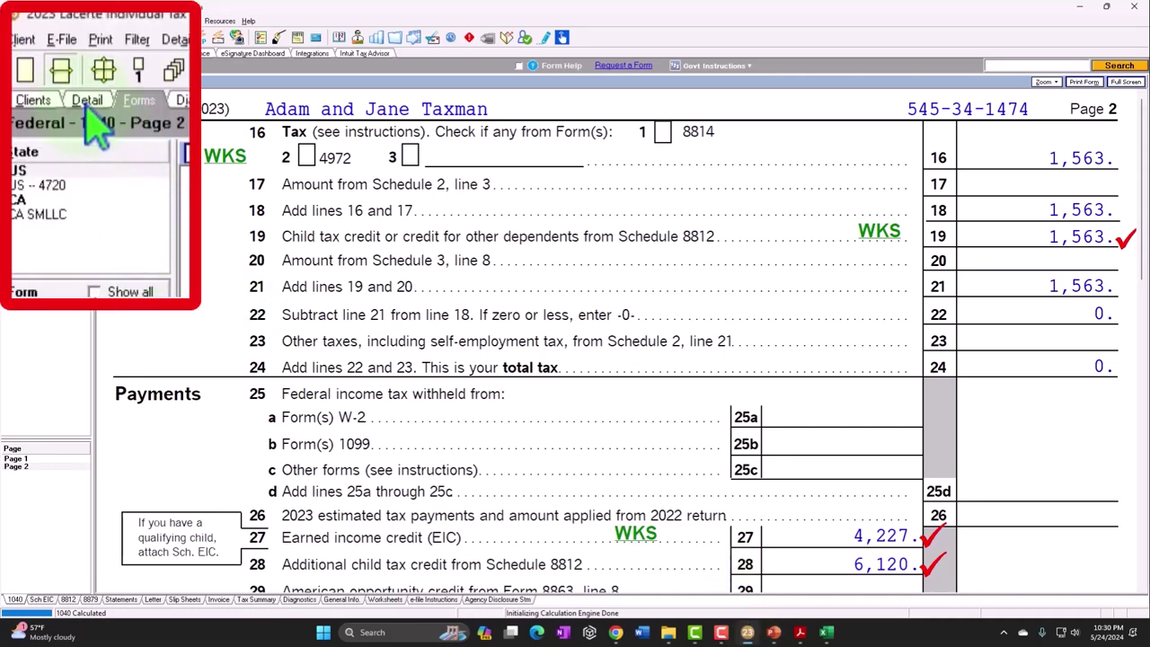
left_click(46, 52)
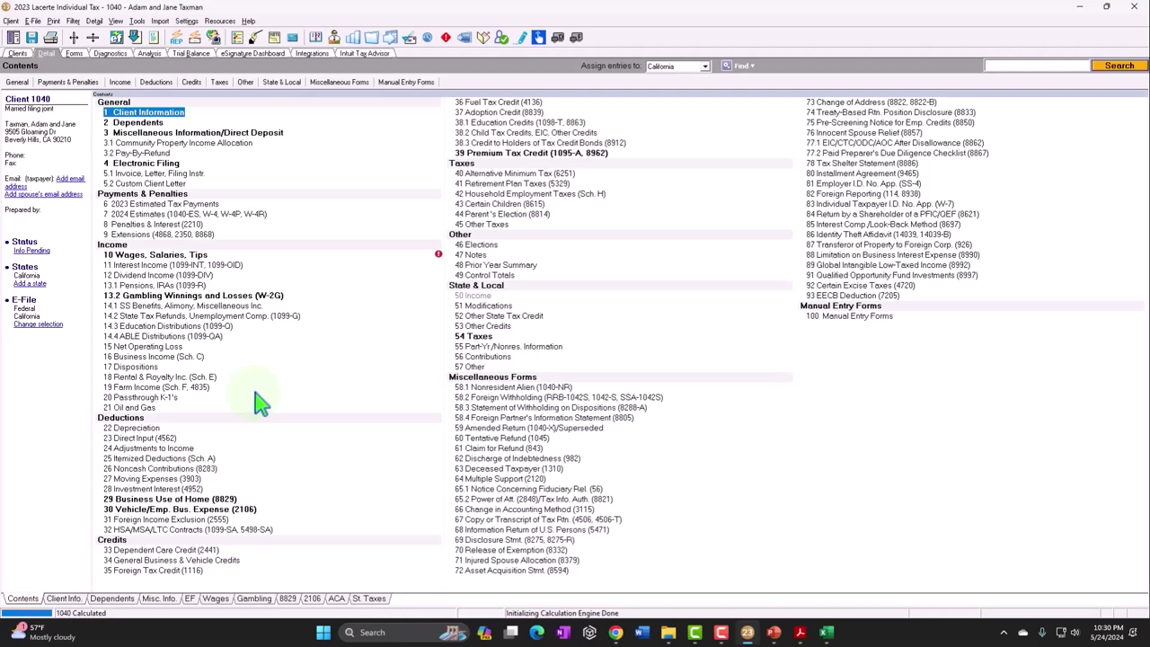
left_click(113, 597)
left_click(40, 158)
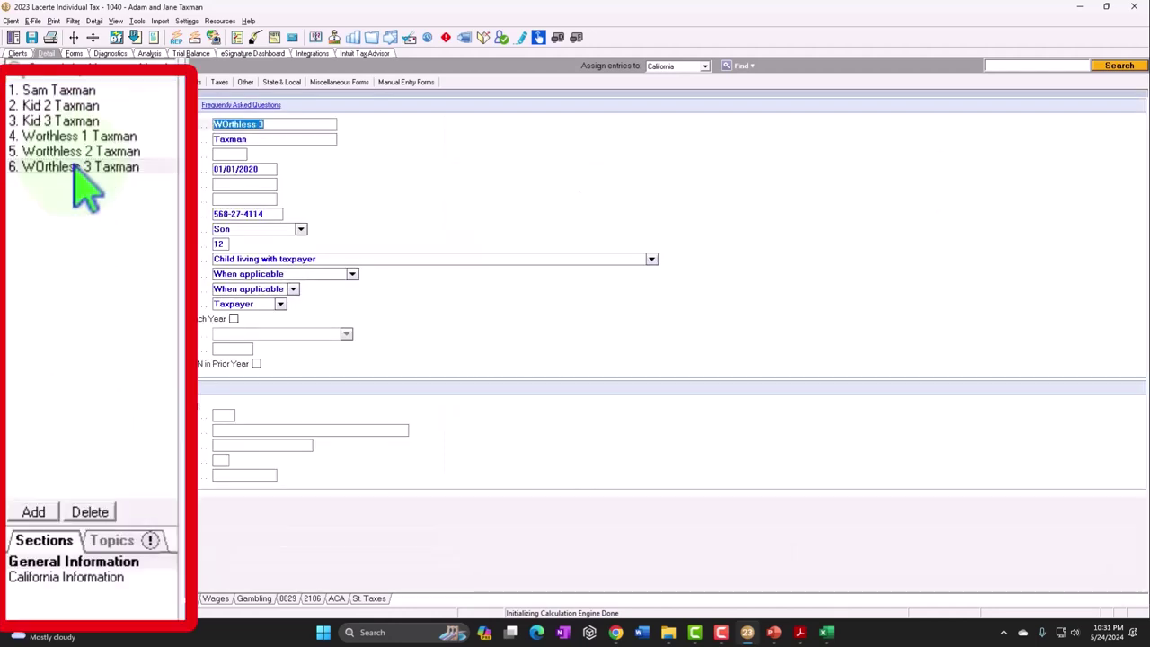
left_click(90, 512)
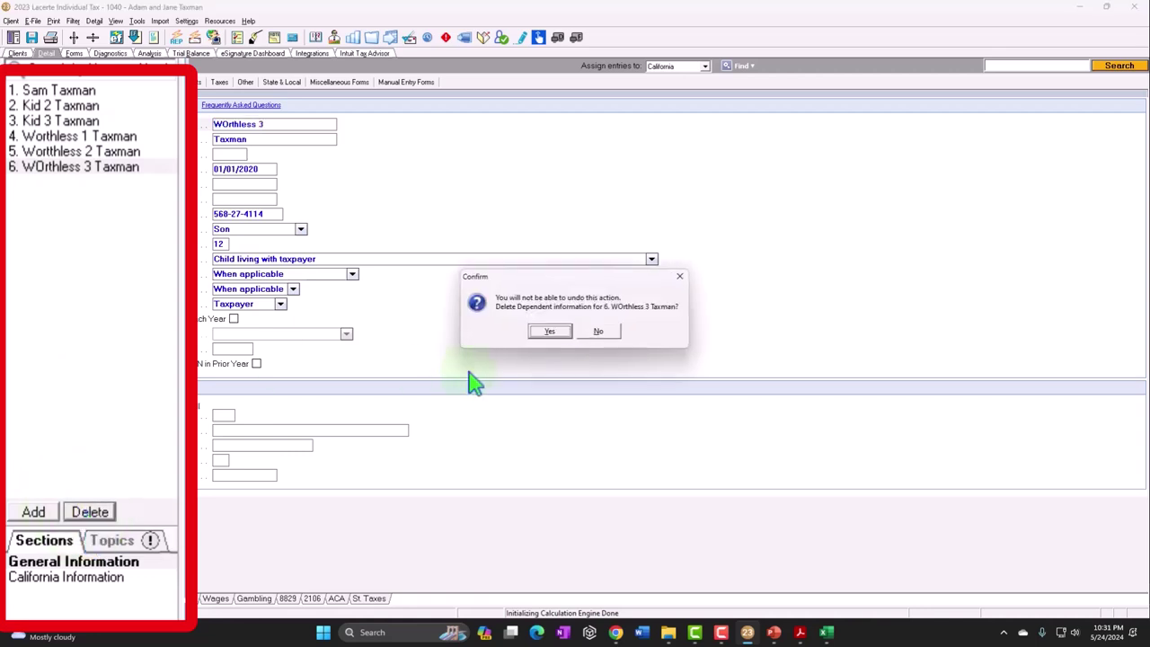
left_click(542, 332)
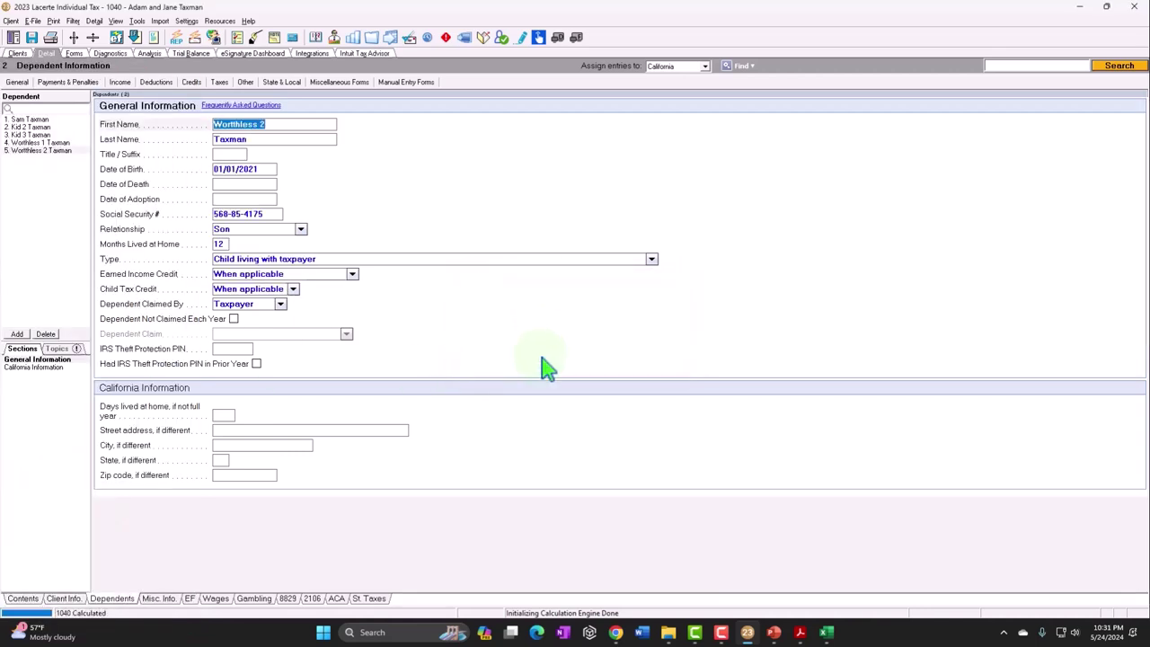
- Switch to the 8244 Worksheet in Excel and examine the income and the payments and refundable credits on its tax formula sheet
key("alt+Tab")
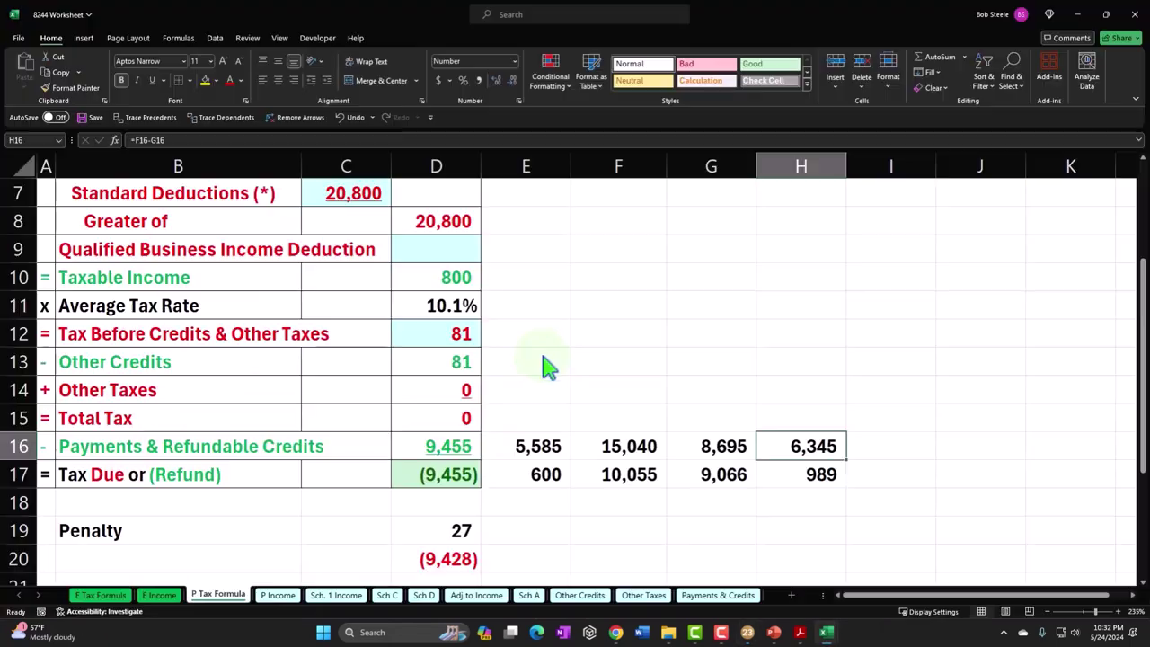
scroll(620, 361, "up", 2)
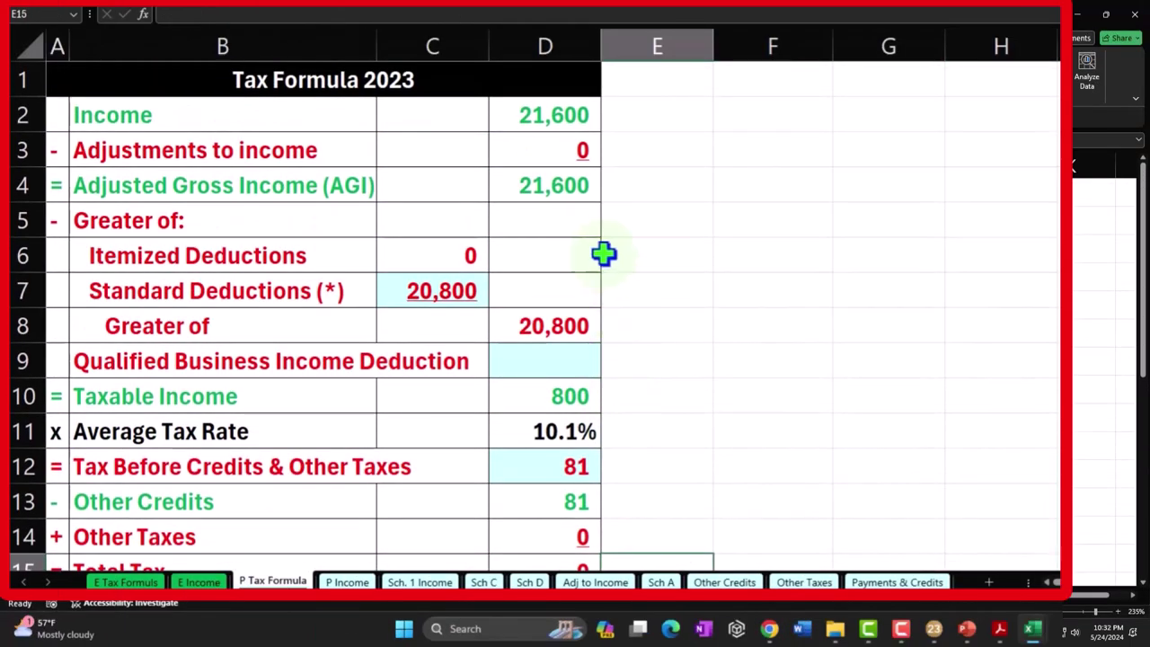
left_click(546, 119)
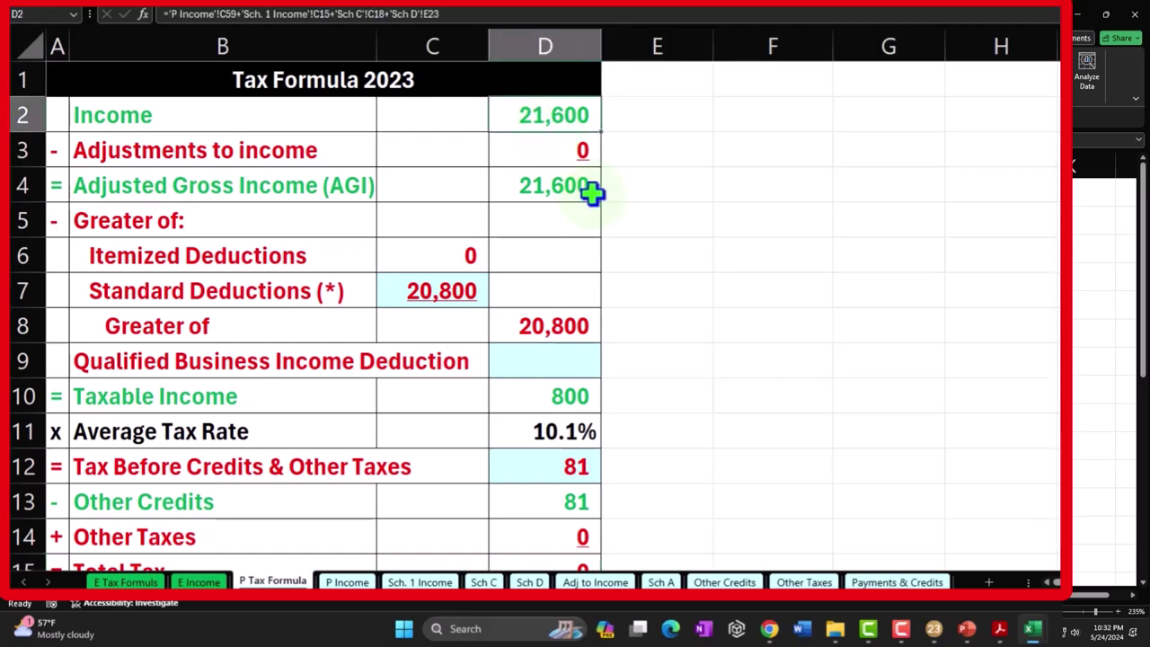
scroll(593, 193, "down", 1)
scroll(593, 193, "down", 1)
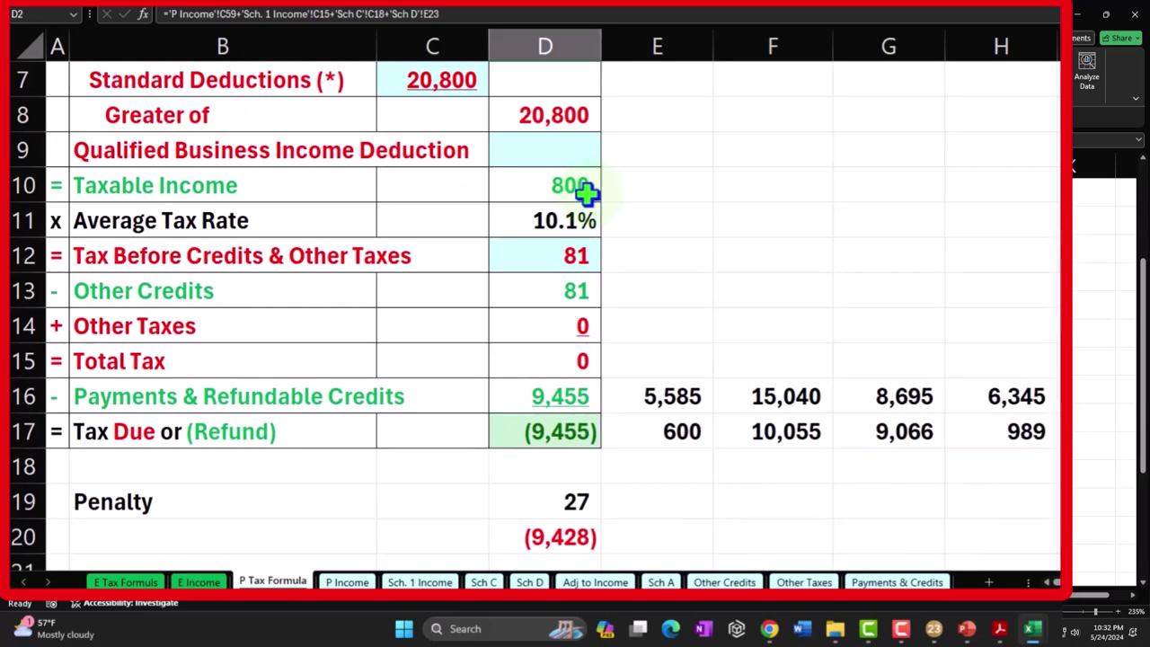
left_click(556, 398)
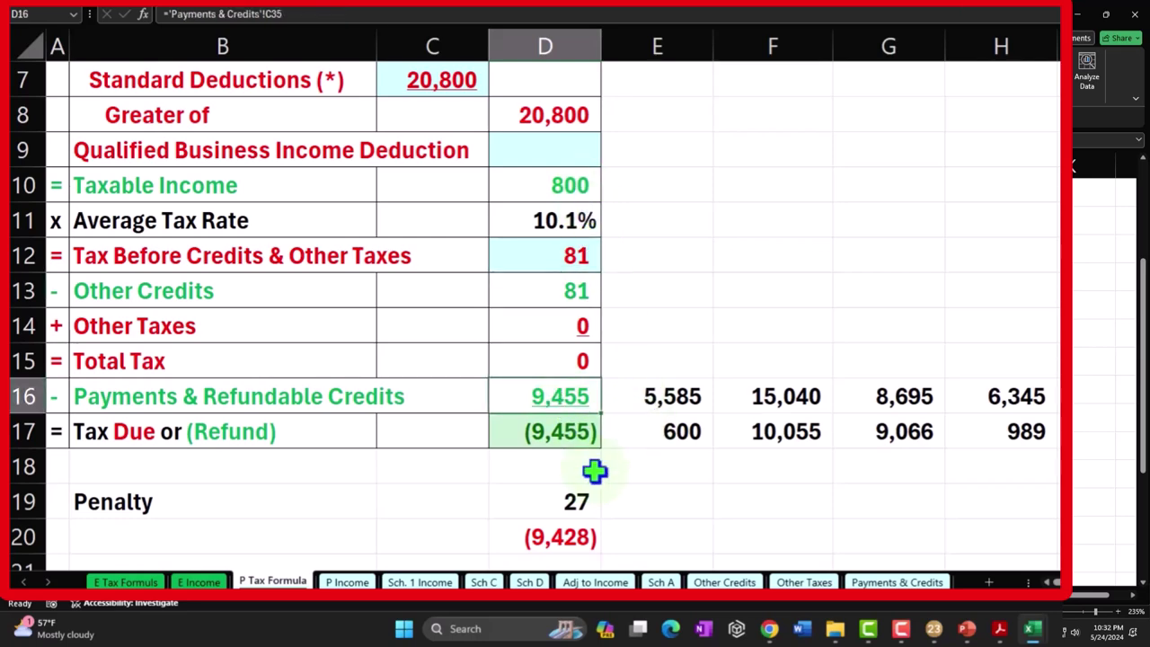
- Compare the 8244 and 8246 worksheets, and enter the 8244 refundable credits amount, 9455, in cell E17 of the 8246 Worksheet
mouse_move(1032, 628)
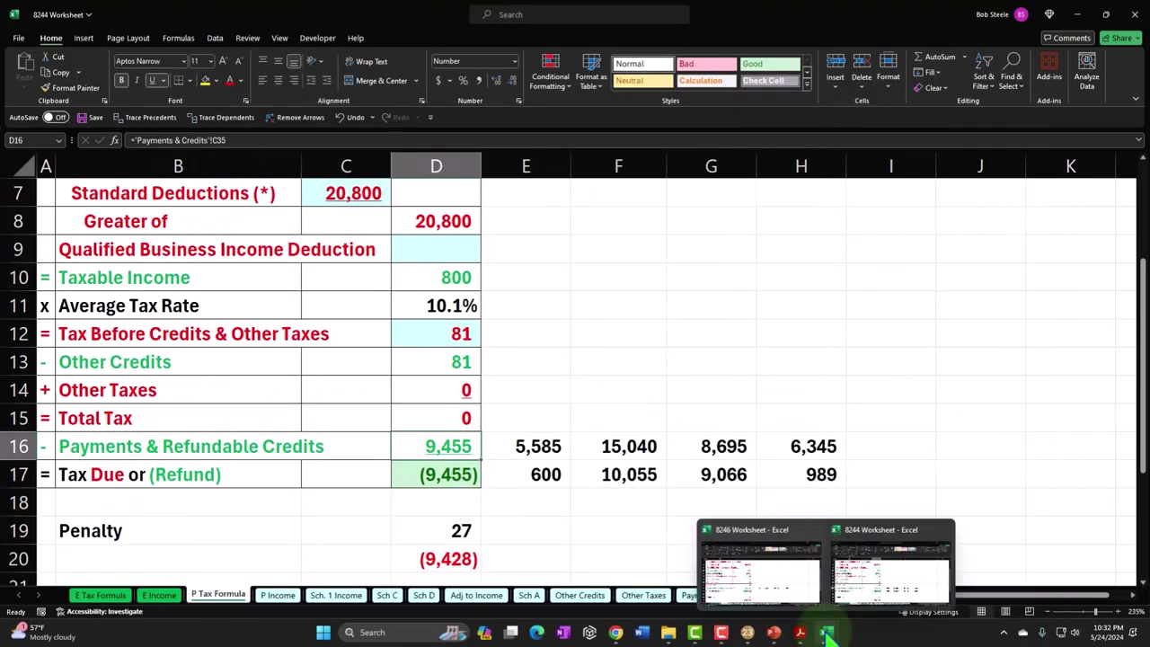
mouse_move(885, 589)
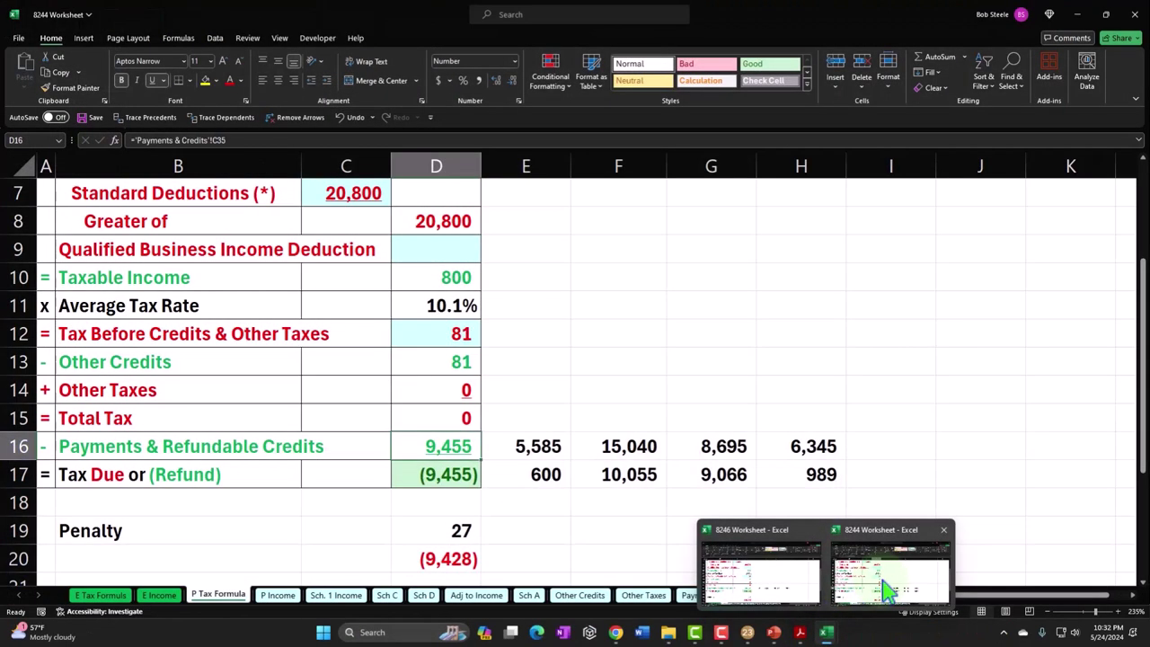
left_click(793, 593)
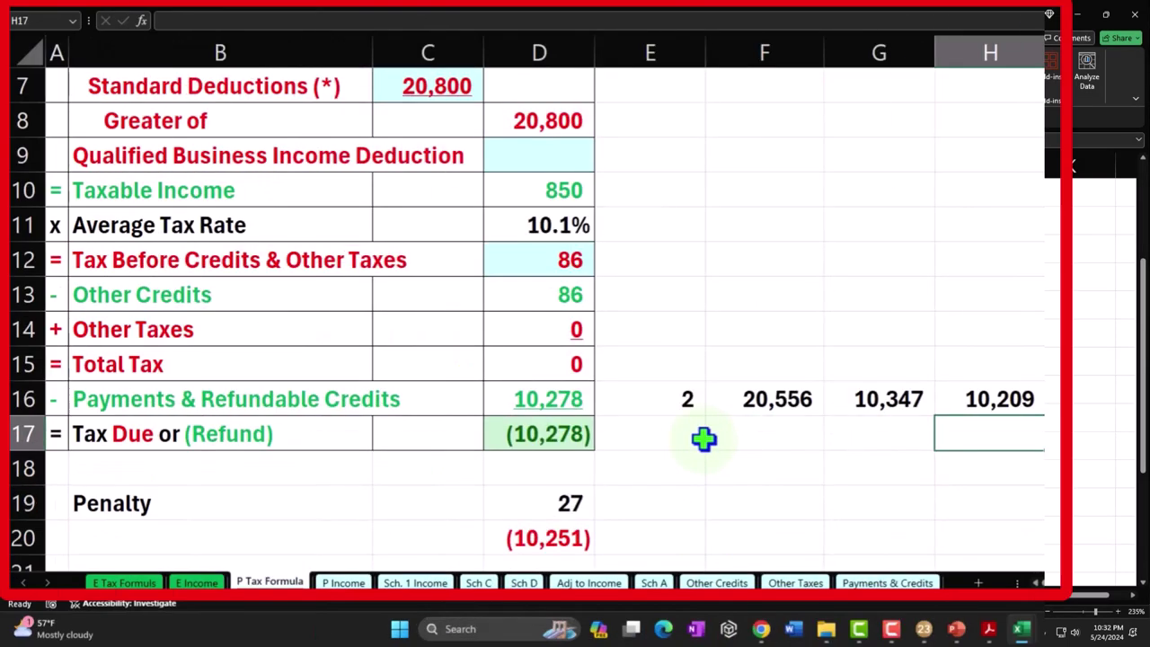
left_click(701, 438)
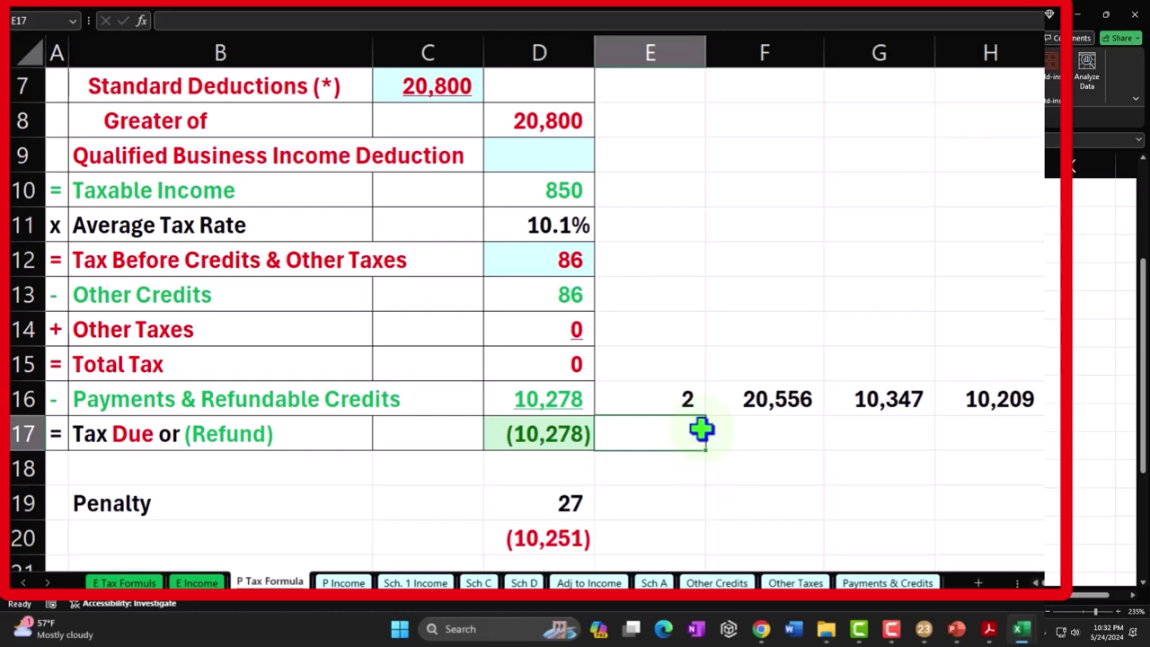
mouse_move(1020, 628)
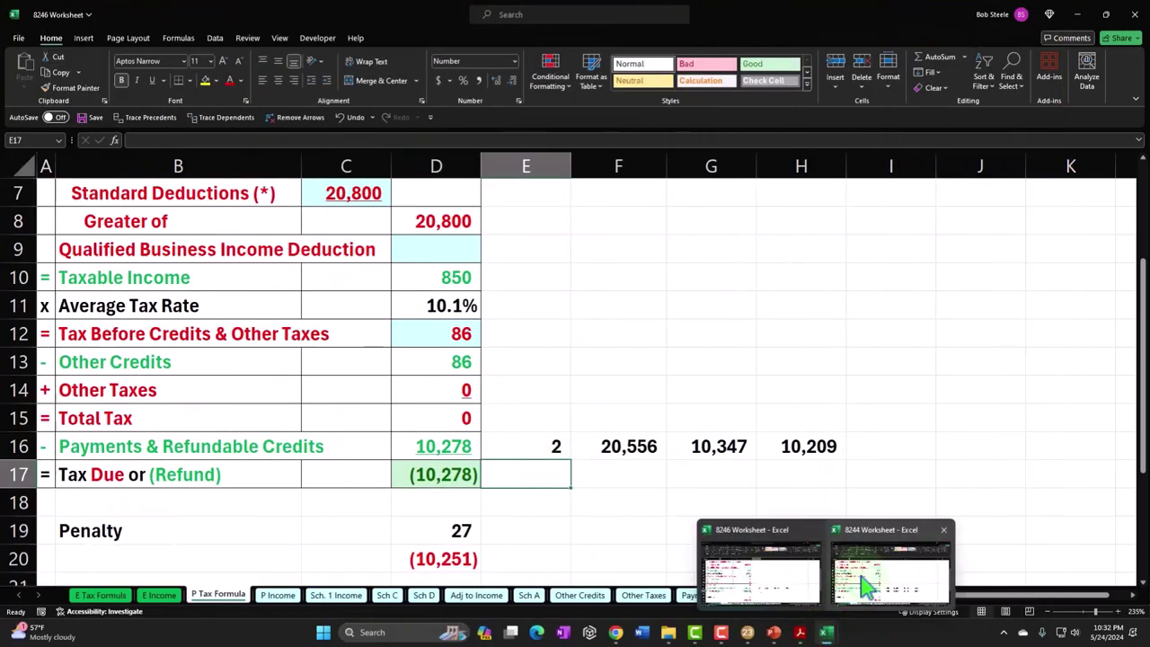
left_click(865, 581)
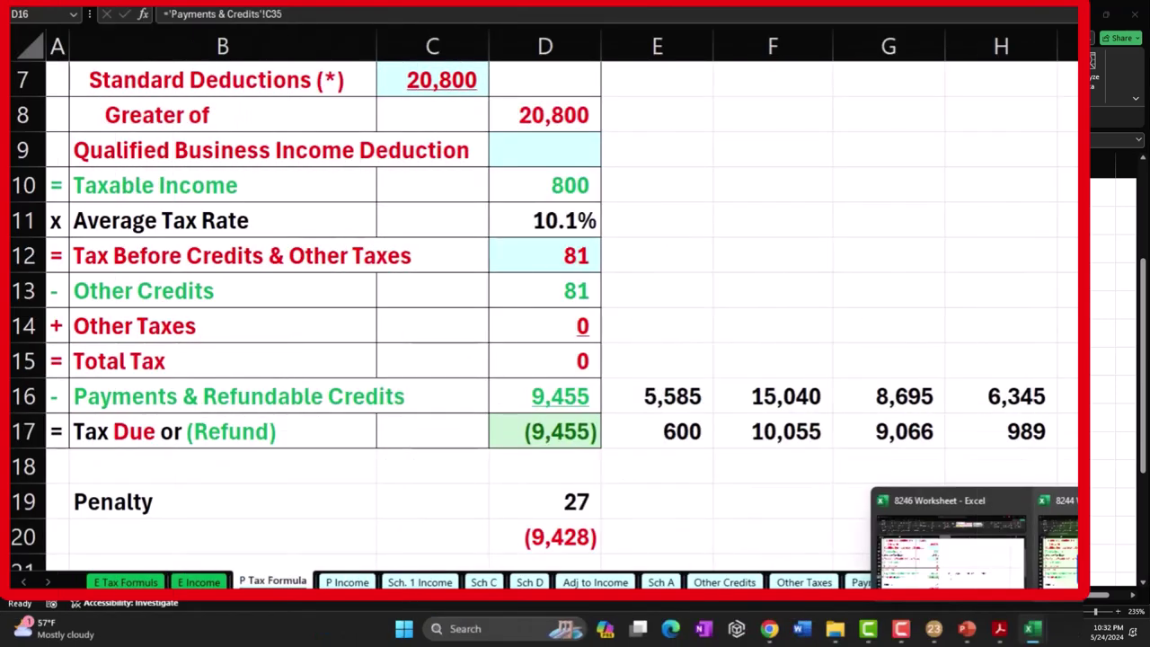
left_click(1064, 539)
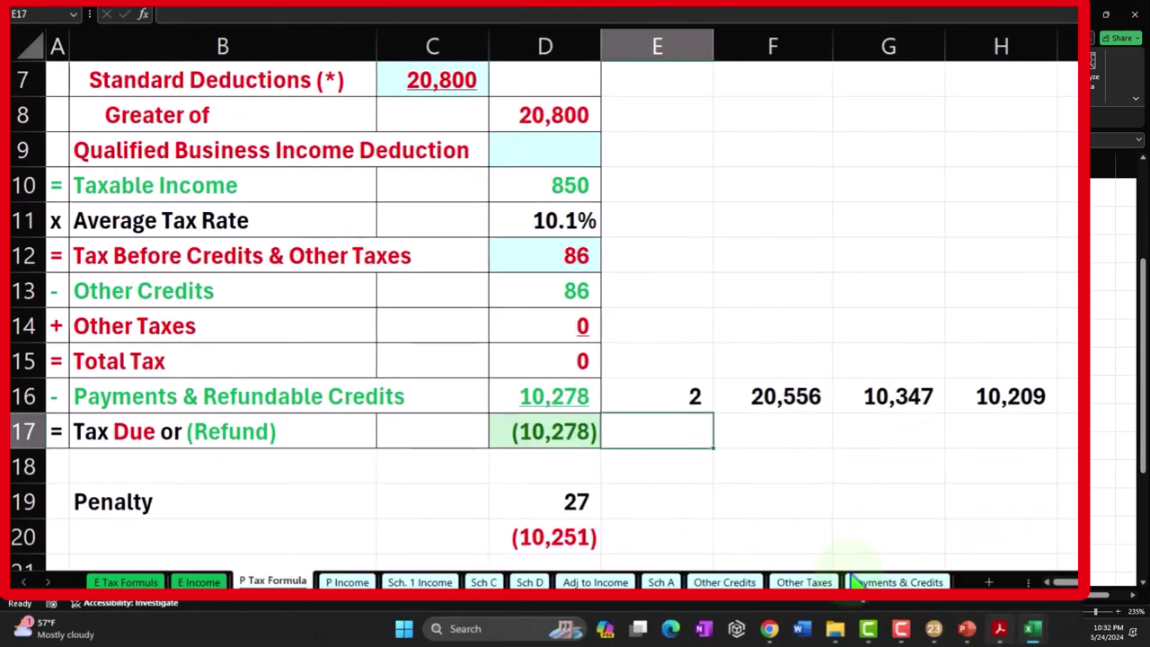
type("9455")
key("Return")
- Add the two separate filers' refundable credits in cell F17 with the formula =D16+E17
key("Up")
key("Right")
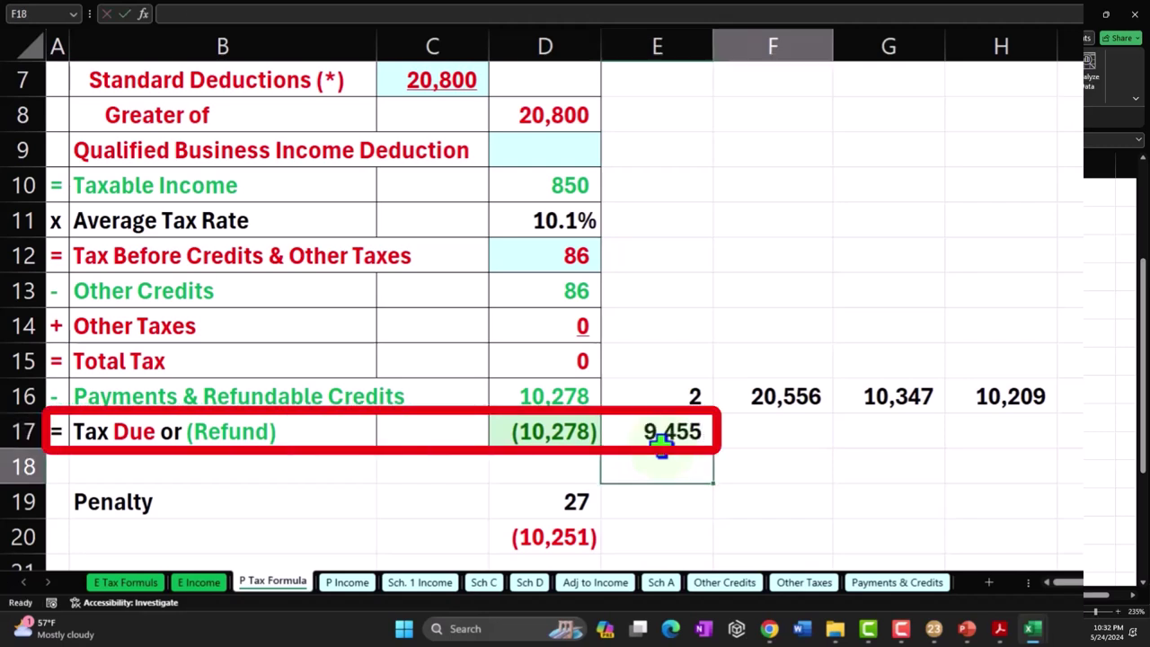
type("=")
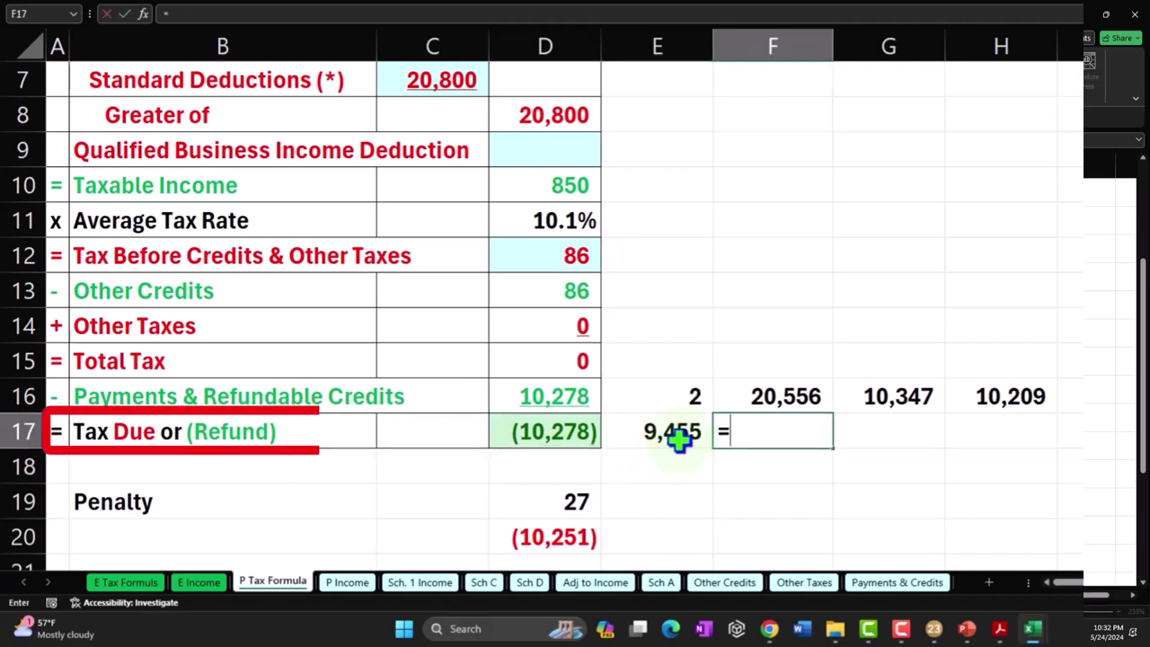
key("Left")
key("Left")
key("Up")
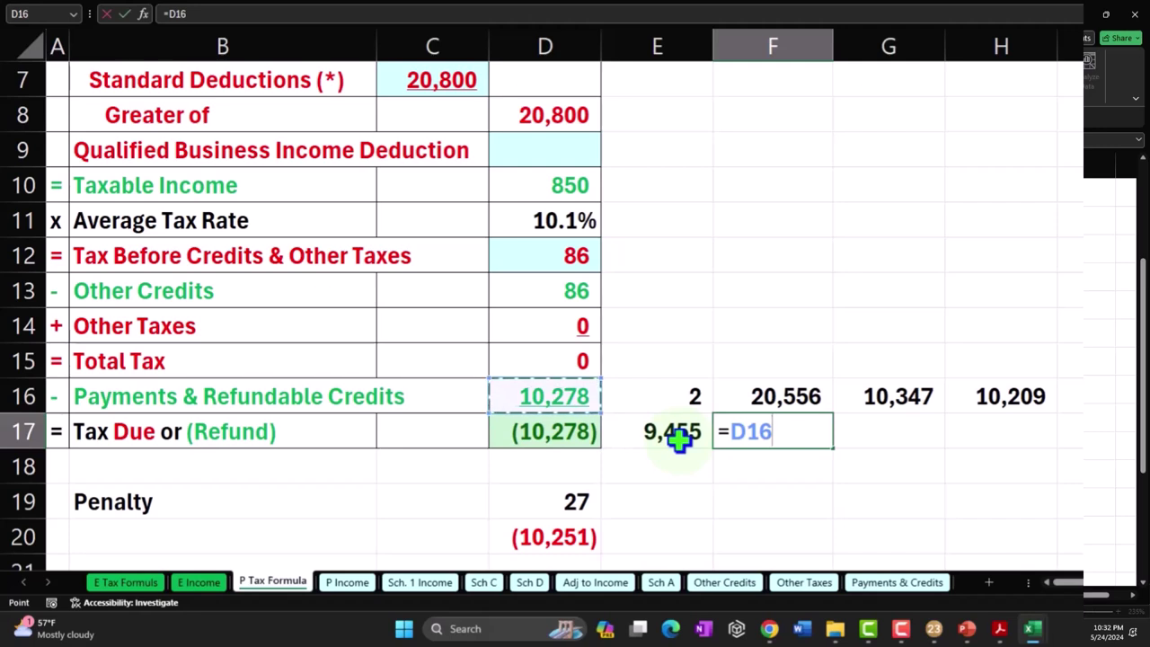
type("+")
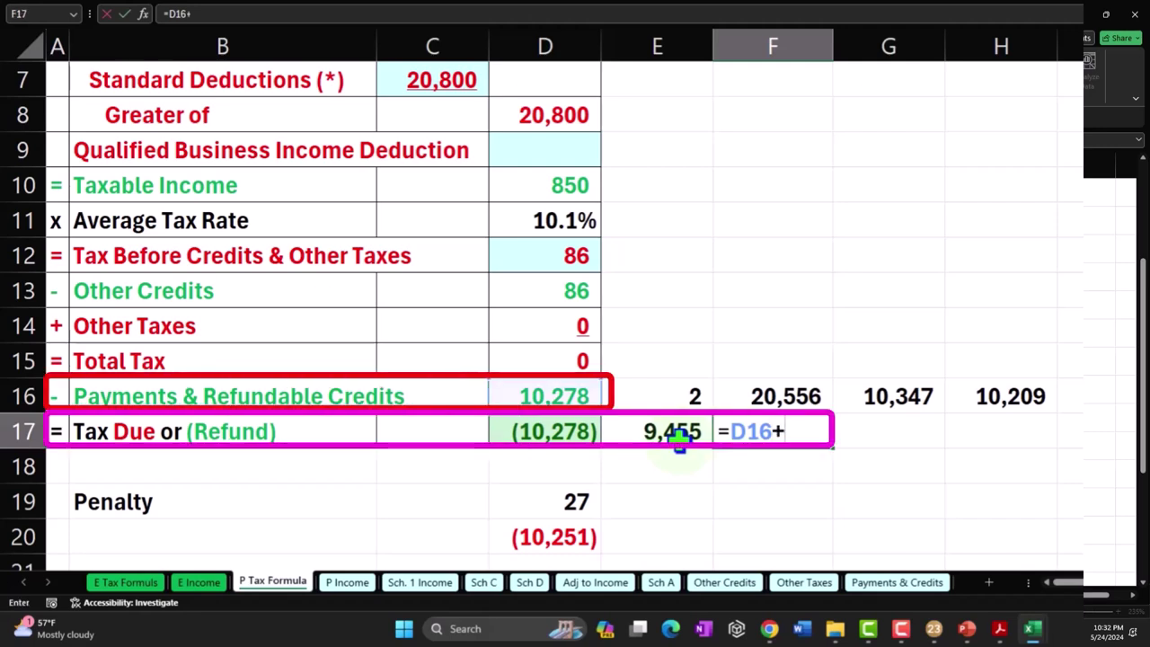
key("Left")
key("Return")
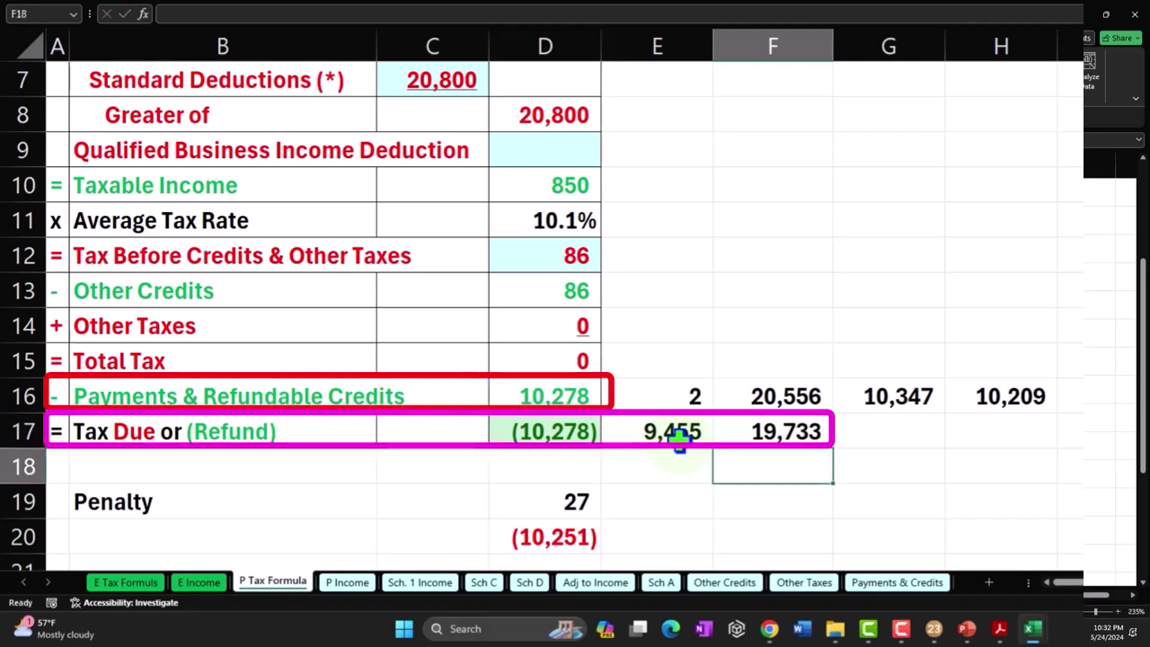
- Switch to Lacerte and check the dependent schedule statement behind page 1 of the joint return's Form 1040
key("Right")
key("Up")
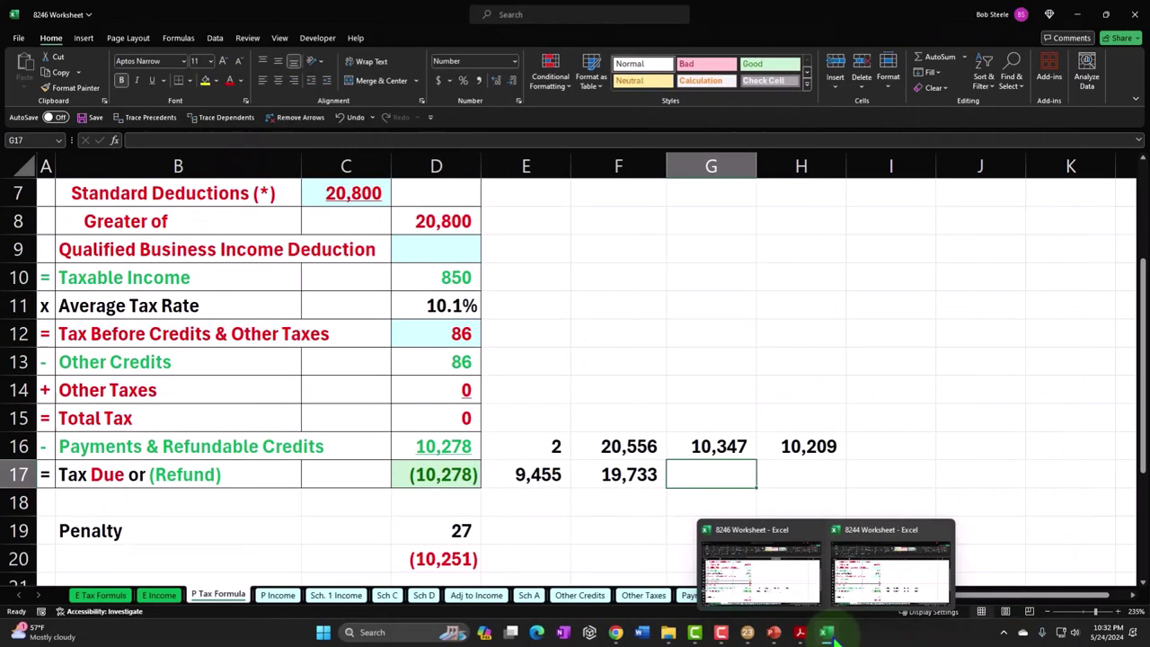
left_click(747, 633)
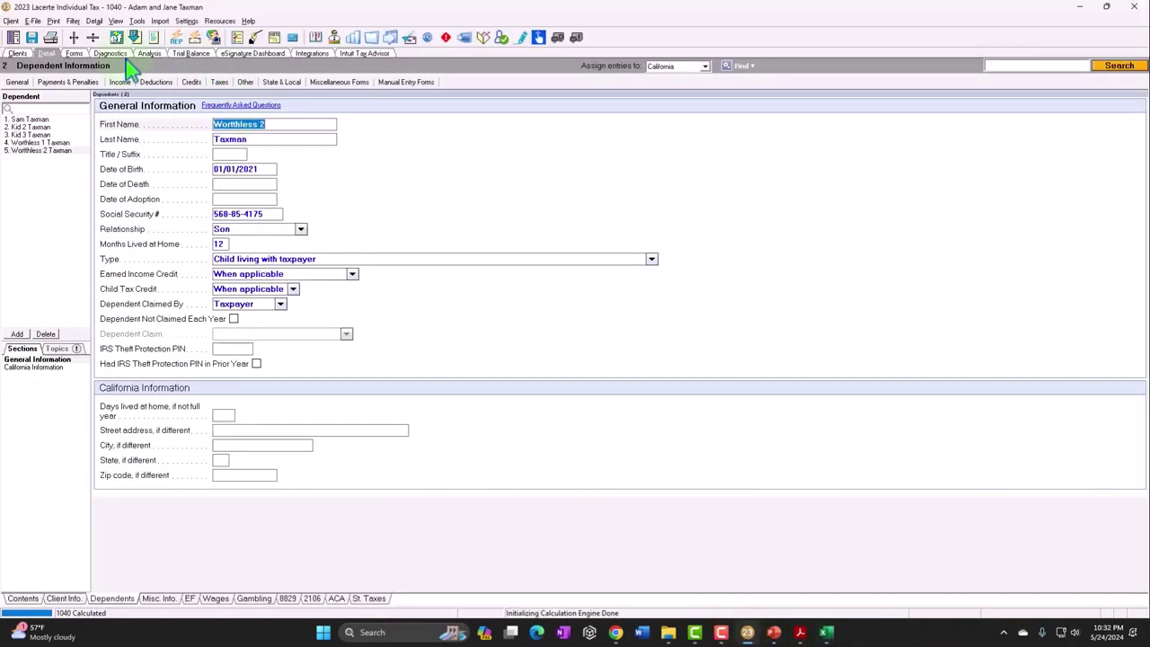
left_click(70, 52)
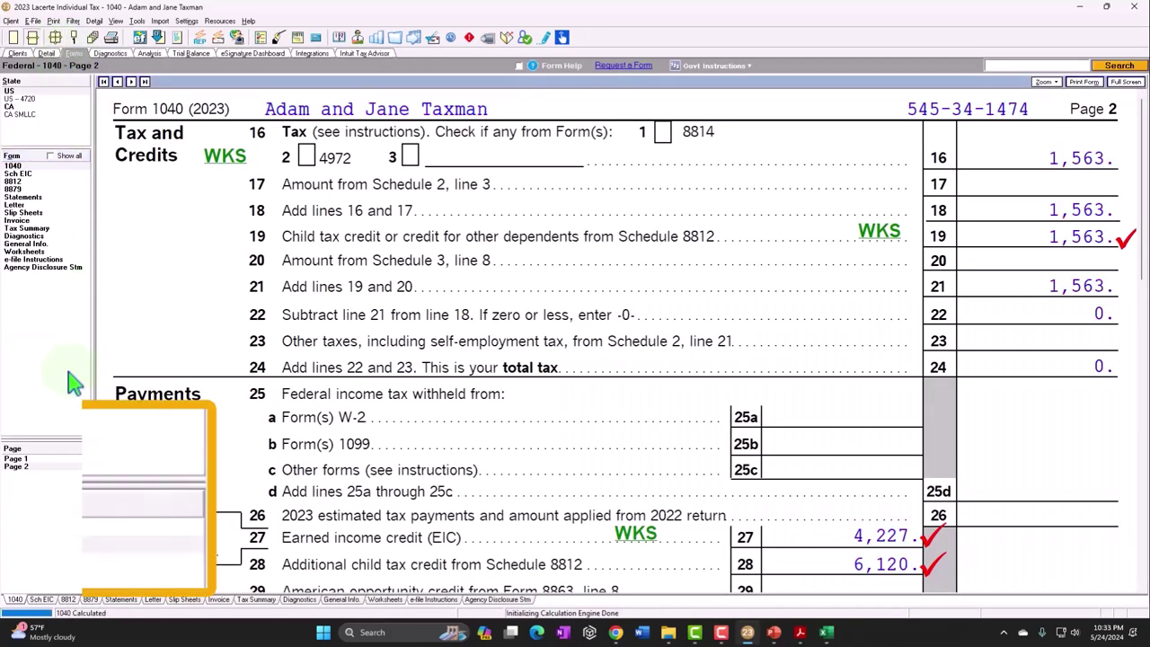
left_click(18, 516)
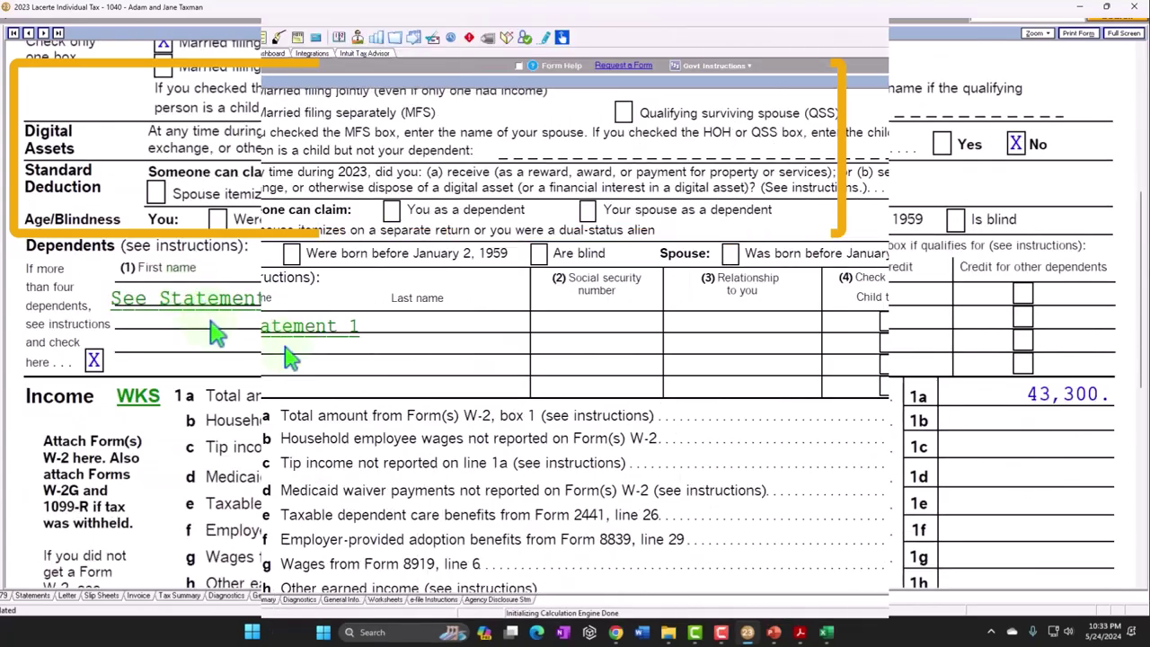
double_click(289, 334)
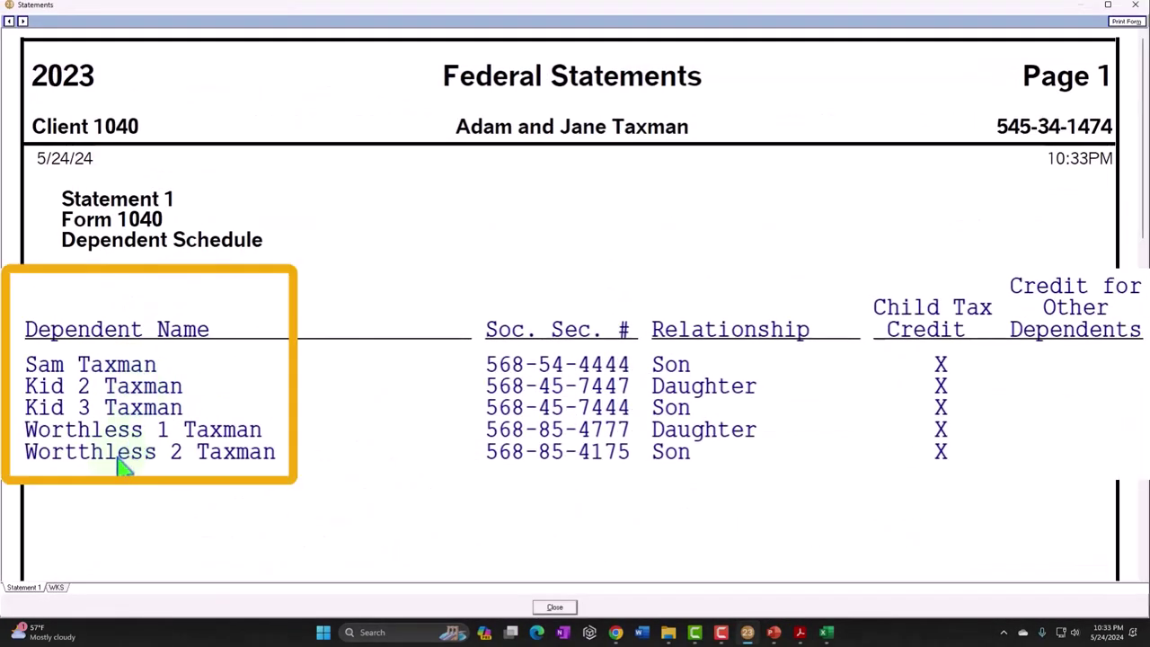
left_click(1133, 7)
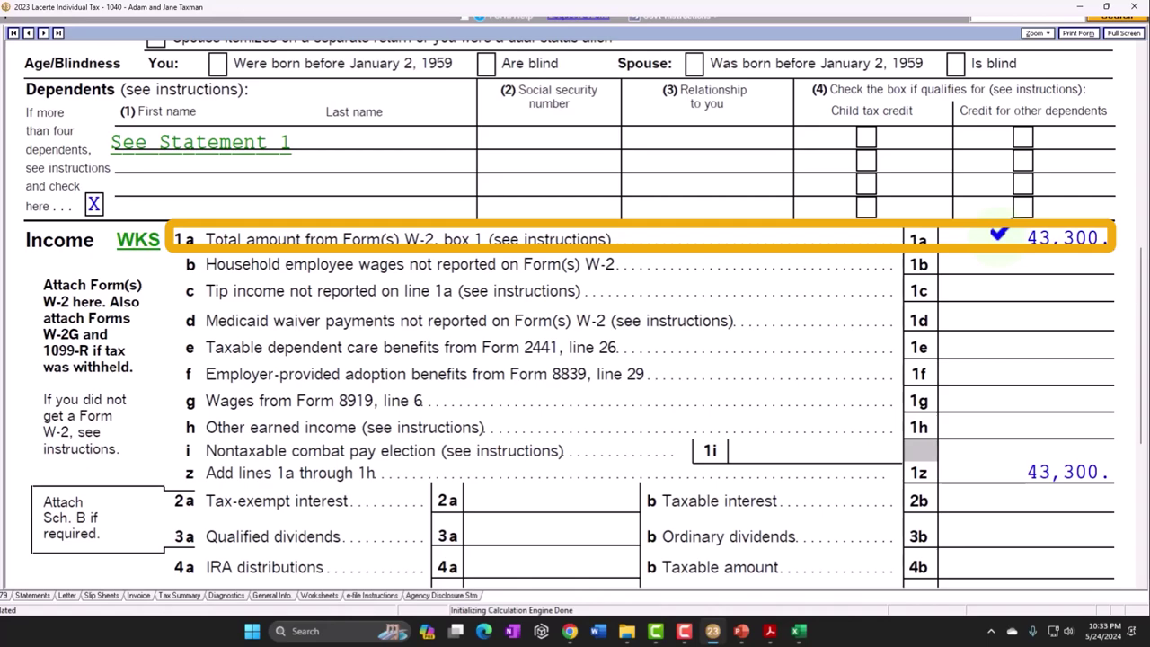
- Review the joint Form 1040 from income through taxable income, total tax, refundable credits and the refund on page 2
scroll(575, 315, "down", 2)
scroll(999, 233, "down", 7)
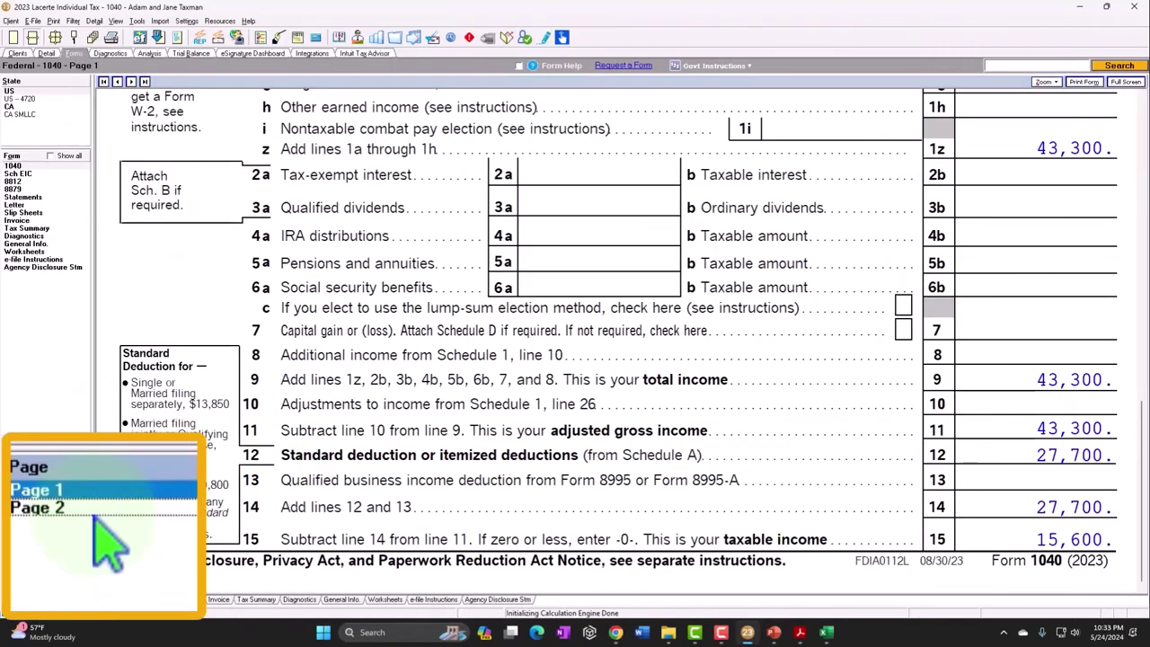
left_click(18, 463)
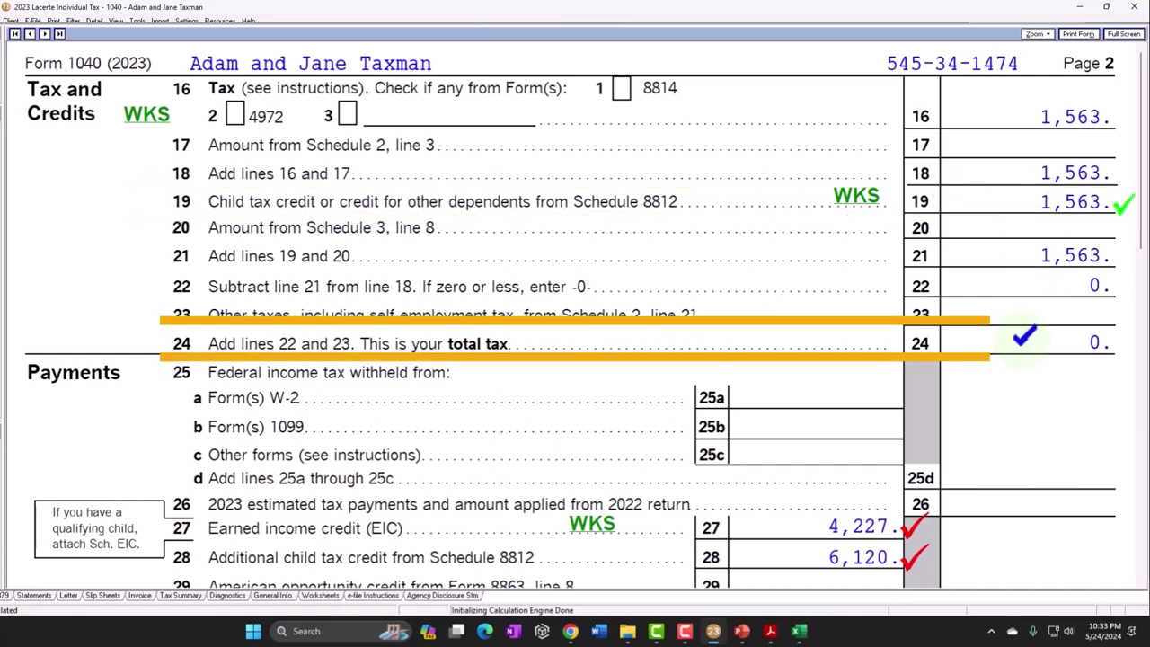
scroll(1023, 335, "down", 3)
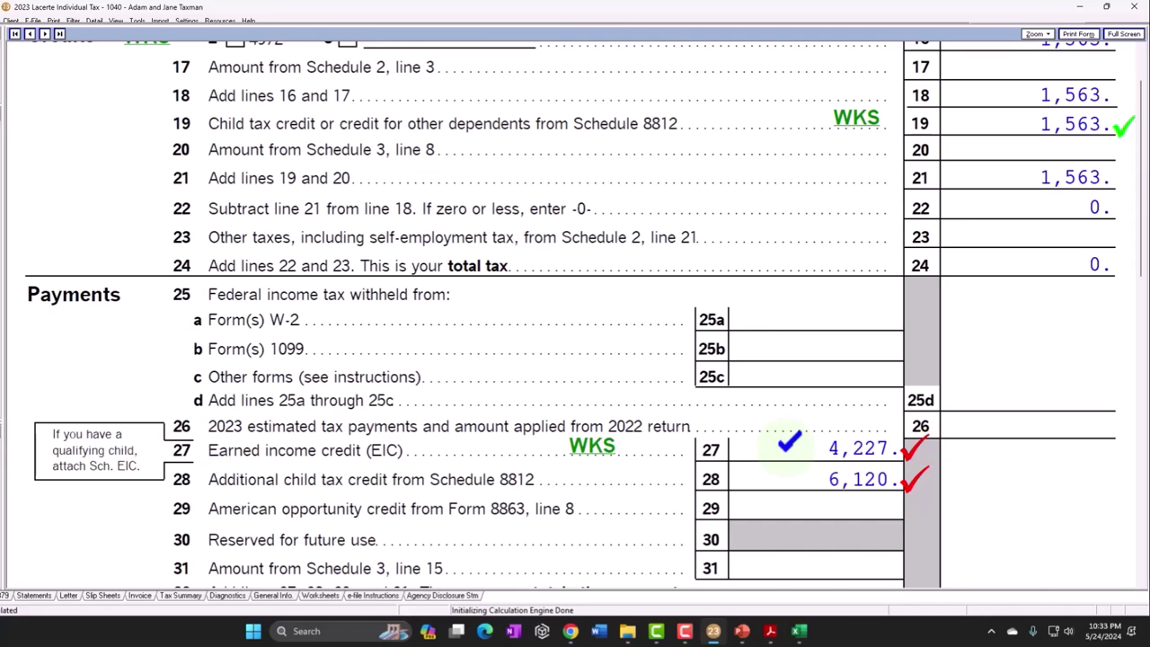
scroll(799, 467, "down", 9)
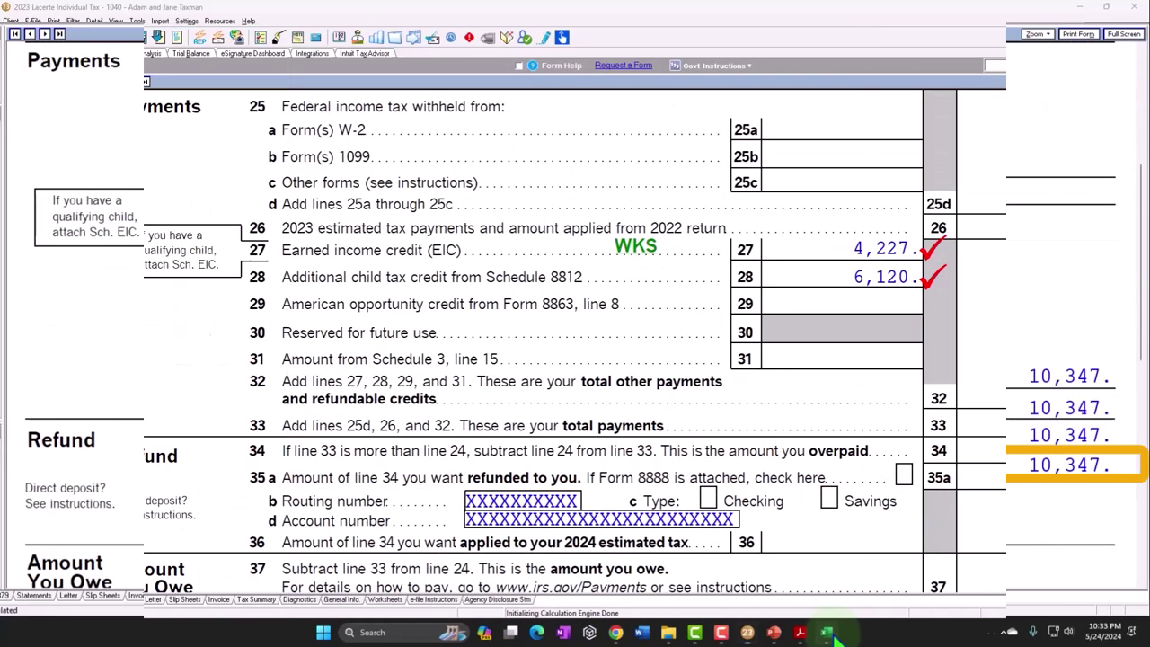
- Switch to the 8246 Worksheet in Excel and enter the joint return's refund, 10347, in cell G17
mouse_move(798, 629)
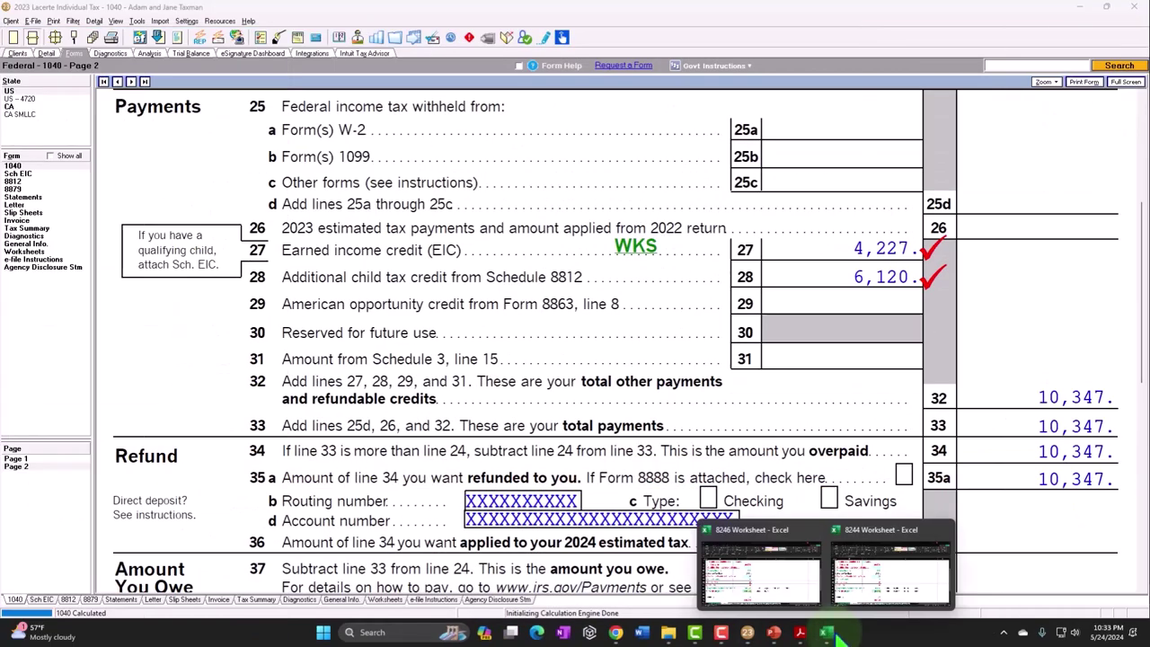
mouse_move(871, 579)
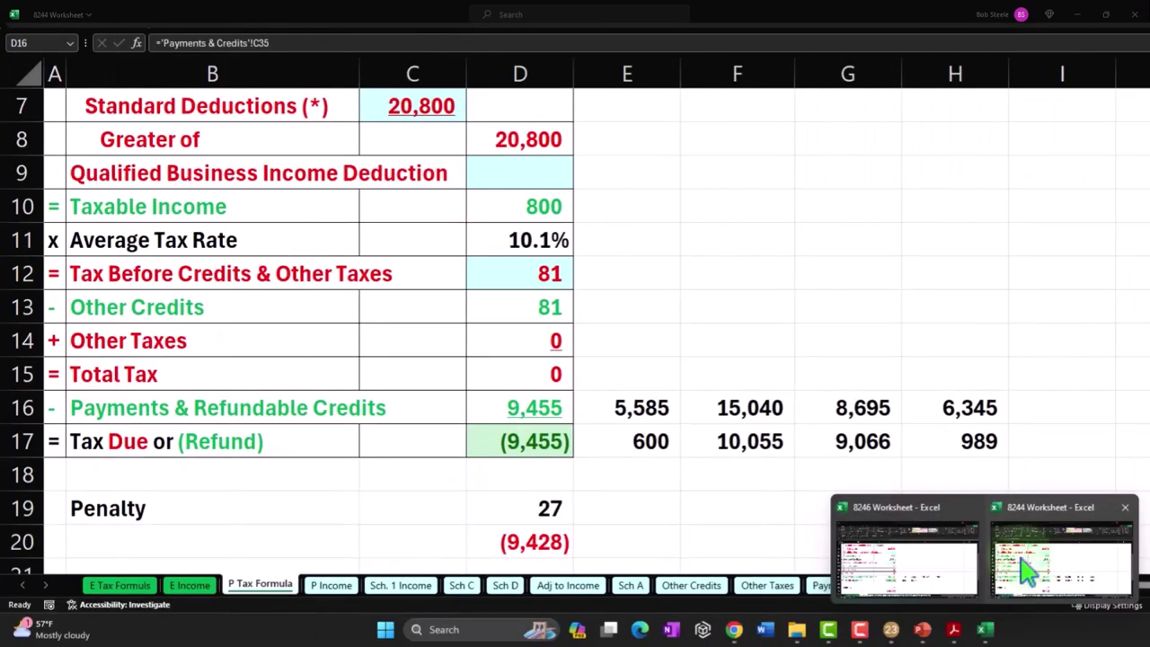
left_click(921, 573)
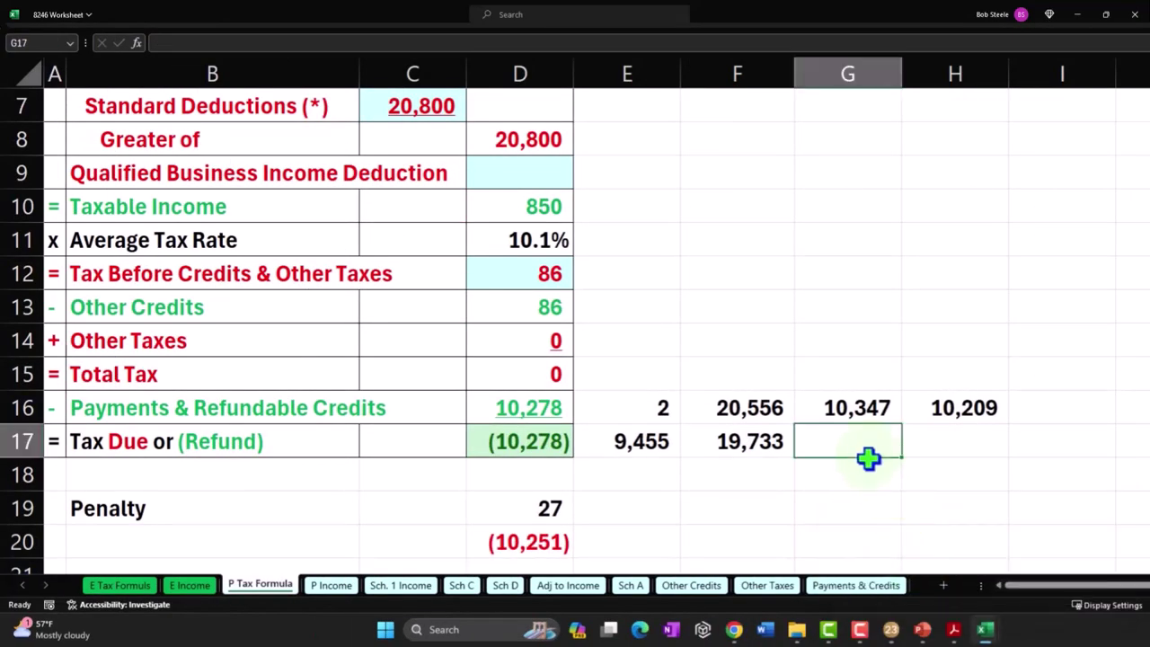
type("10347")
key("Return")
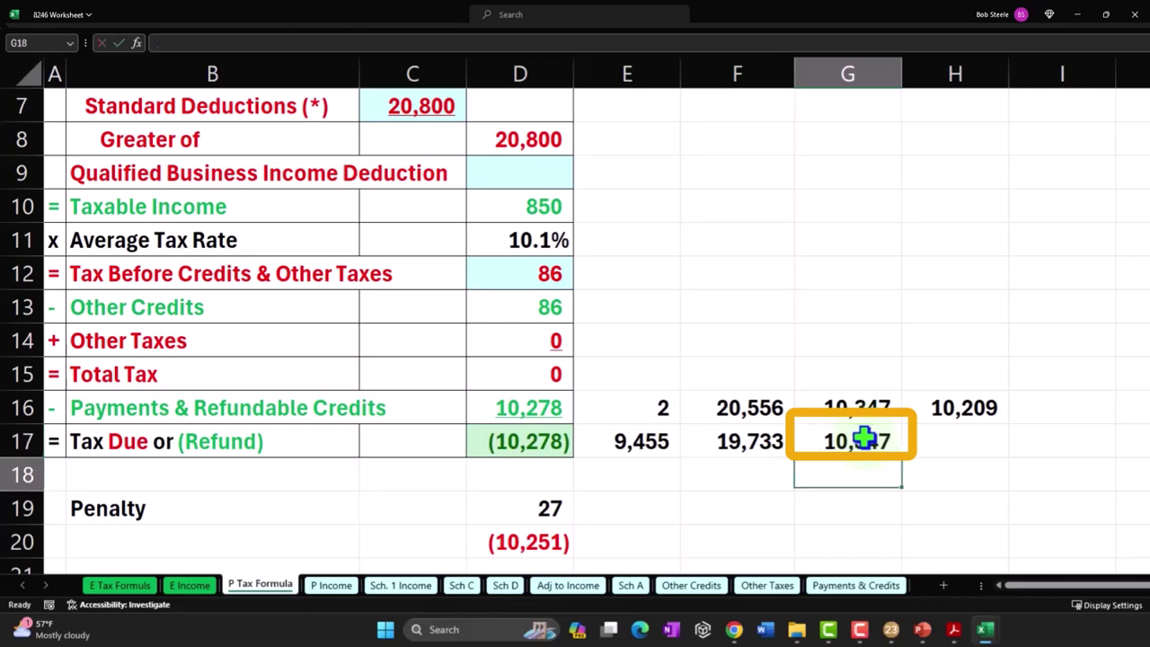
- Calculate the difference between the separate filers' total and the joint refund in cell H17 with the formula =F17-G17
key("Right")
key("Up")
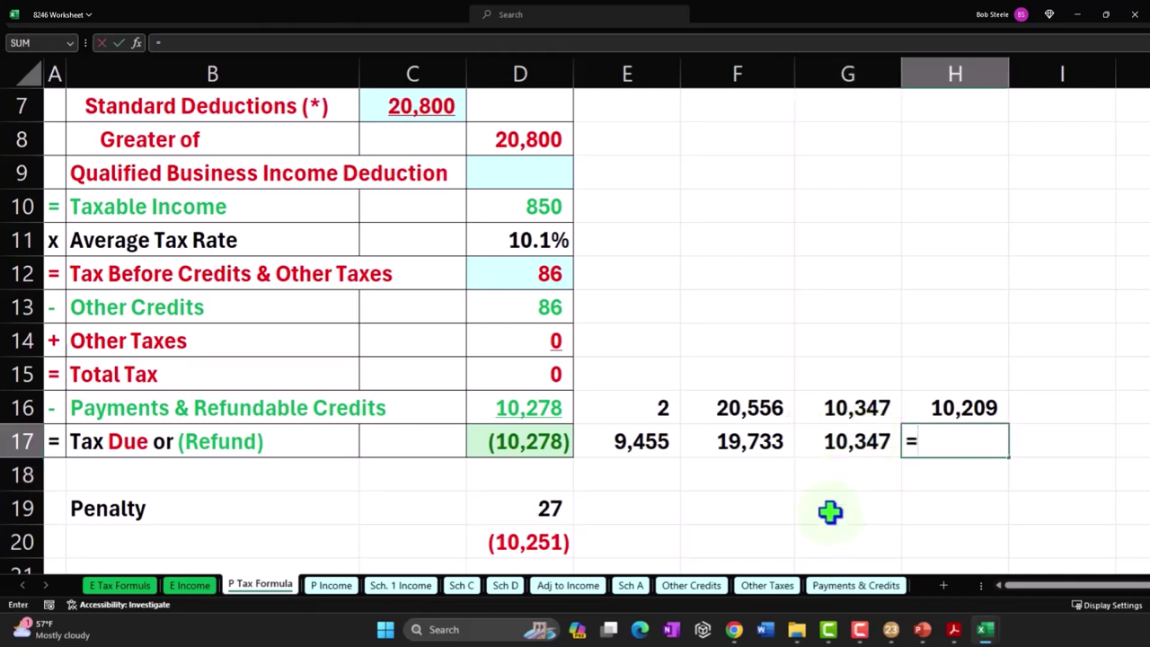
type("=")
key("Left")
key("Left")
type("-")
key("Left")
key("Return")
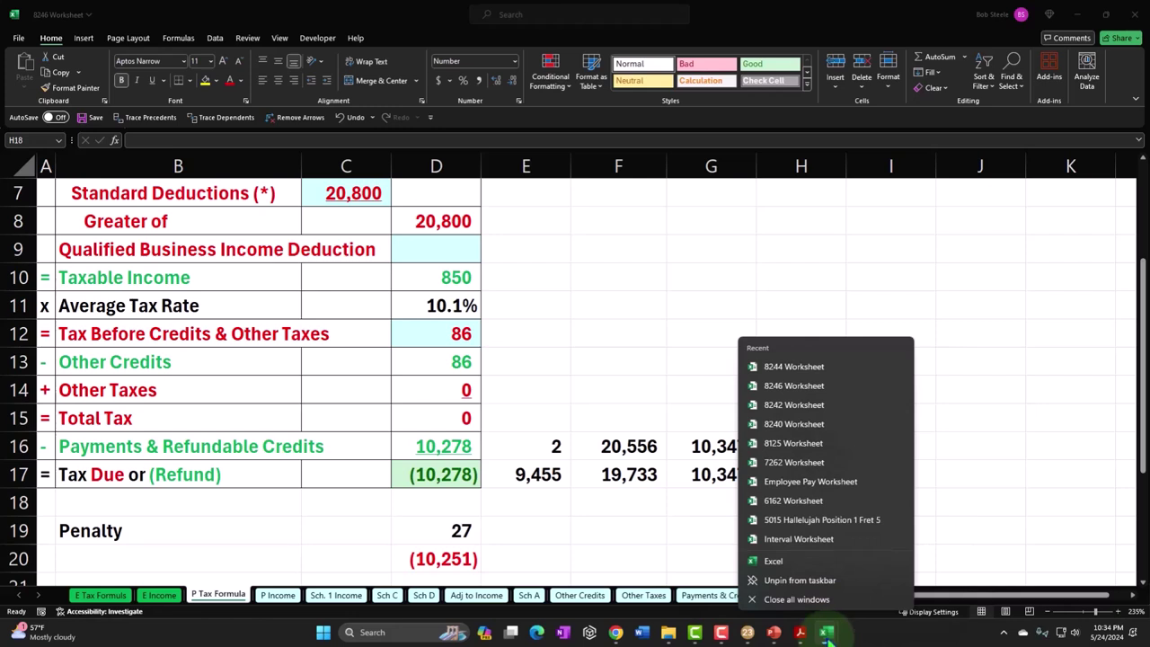
- Open the recent 8242 Worksheet, dismiss the link update, and examine the adjusted gross income and refundable credits on its tax formula sheet
left_click(806, 386)
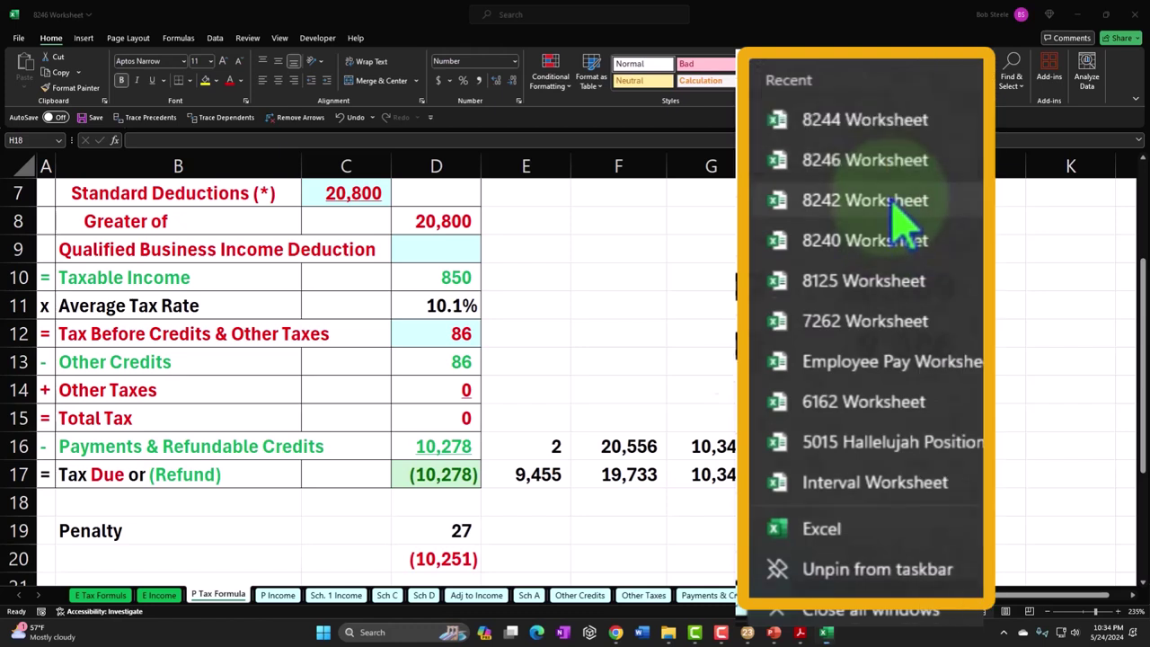
left_click(903, 211)
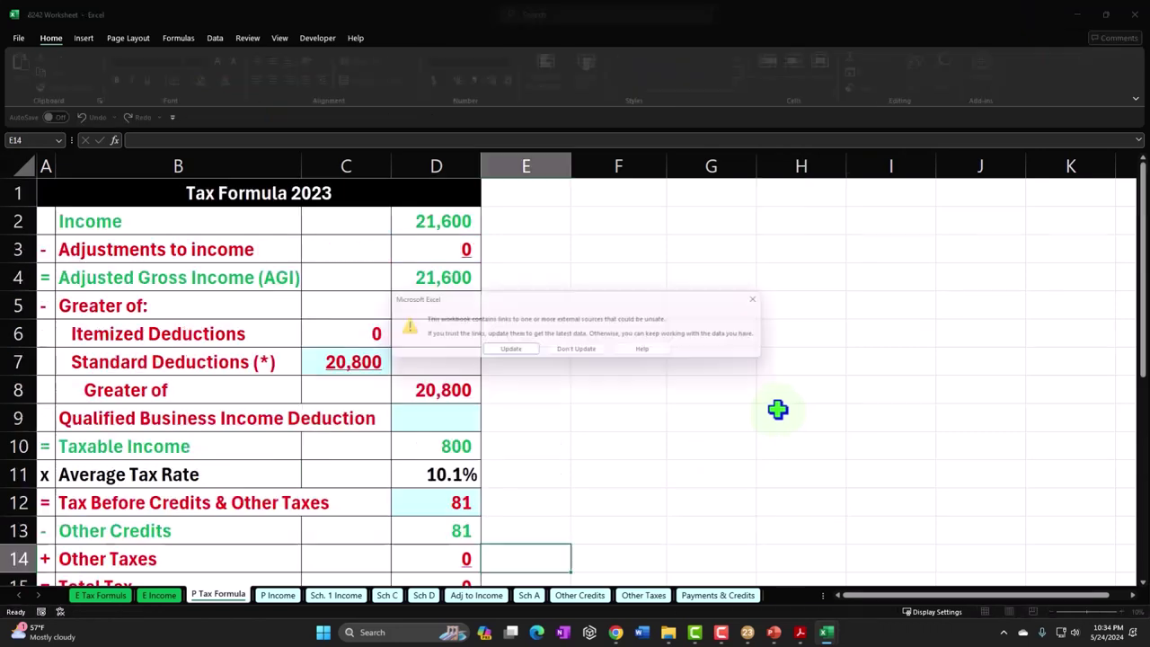
left_click(769, 298)
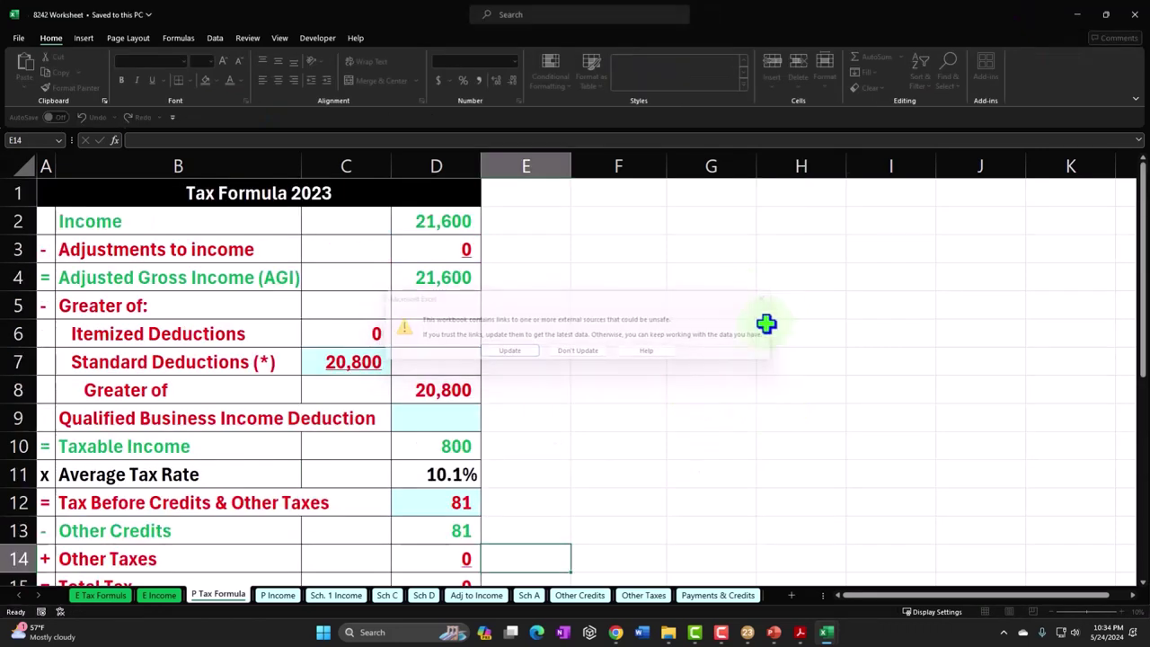
left_click(682, 408)
scroll(682, 408, "down", 1)
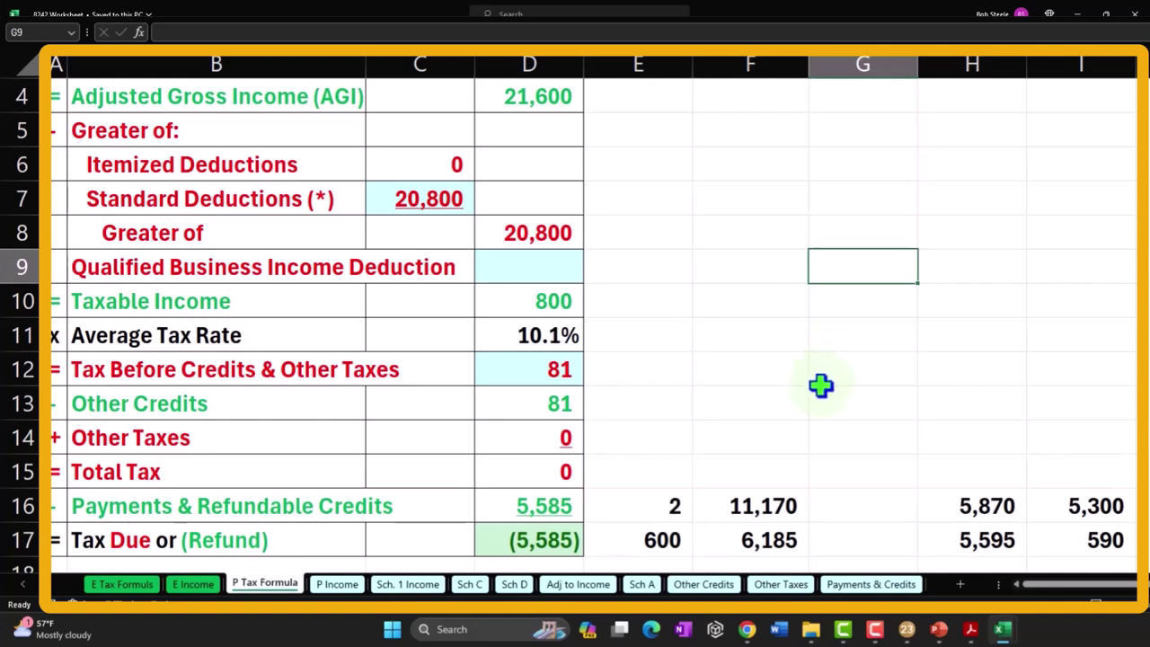
left_click(681, 296)
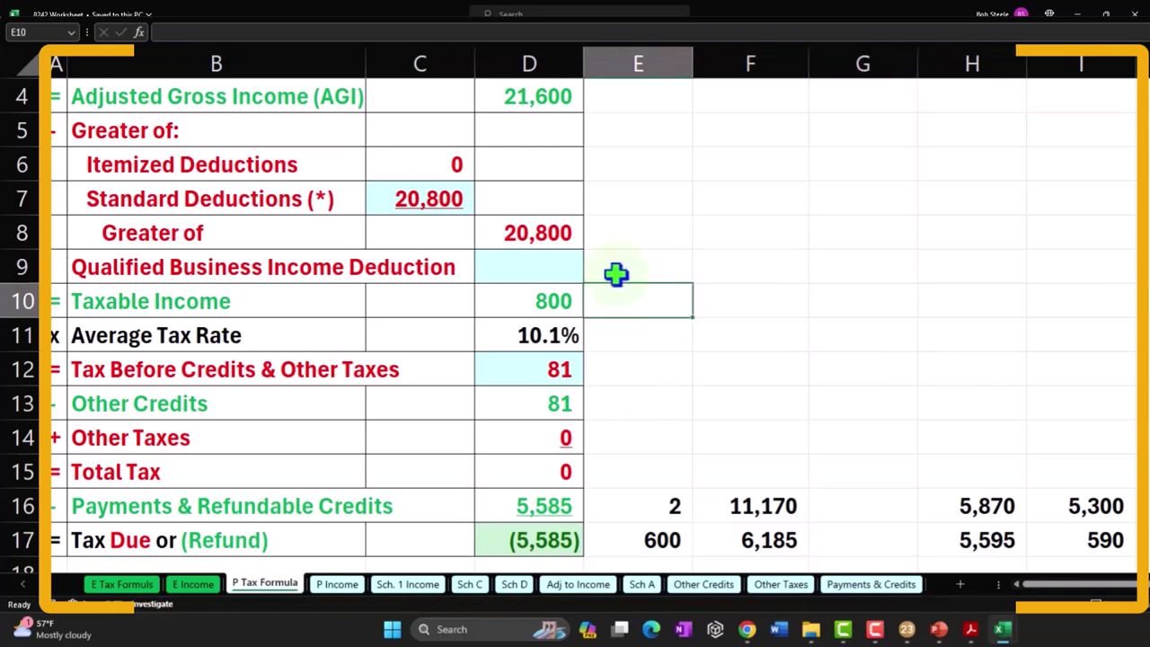
left_click(548, 104)
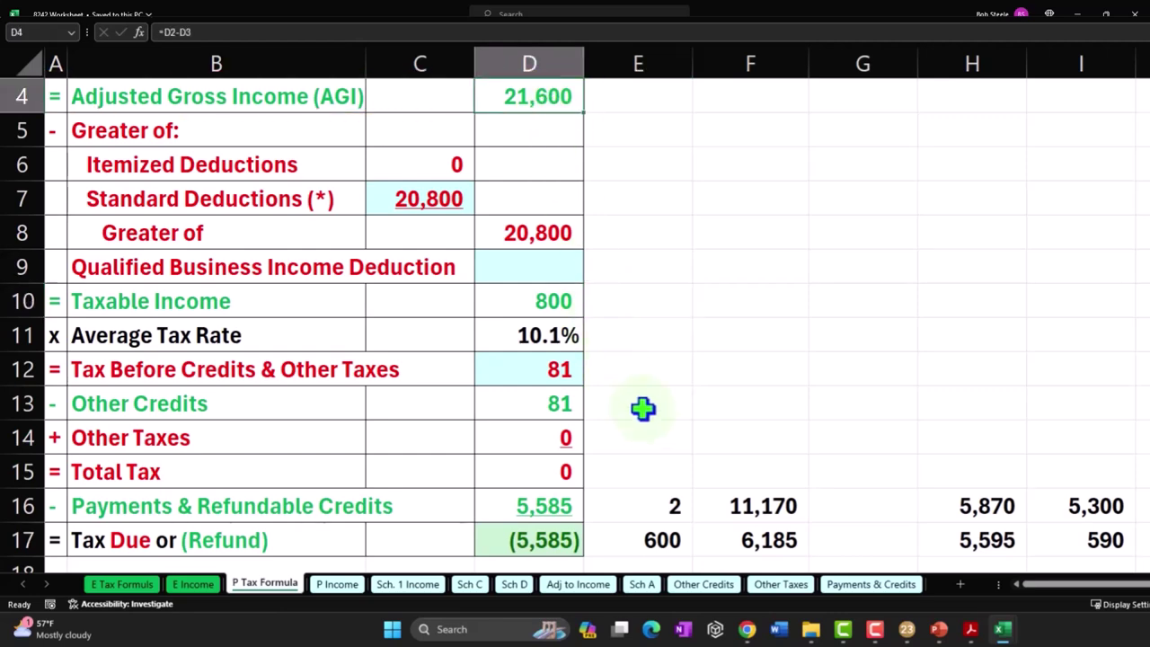
left_click(548, 505)
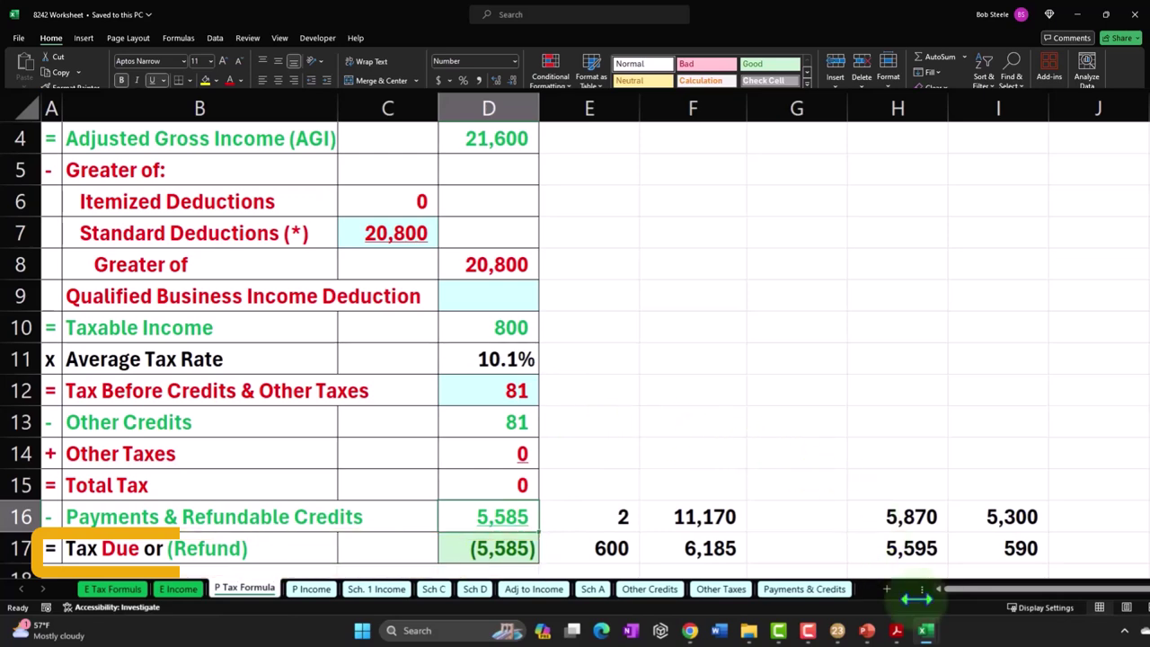
- Return to the 8246 Worksheet and enter the 8242 refundable credits amount, 5,585, in cell E18
mouse_move(928, 633)
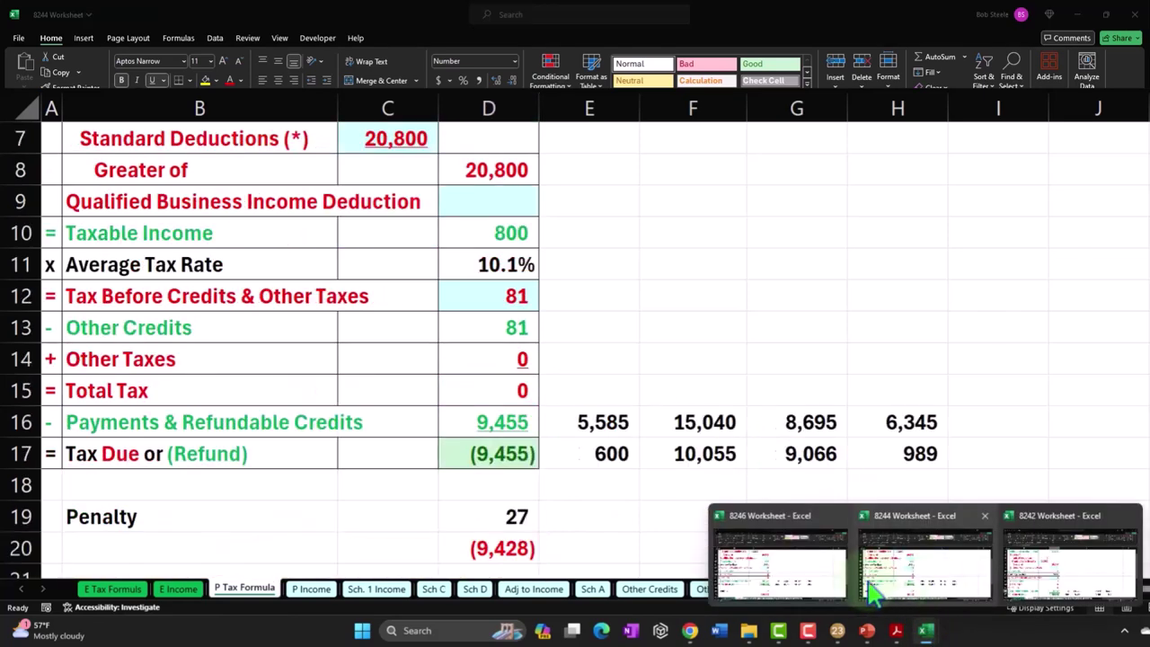
left_click(822, 589)
left_click(604, 482)
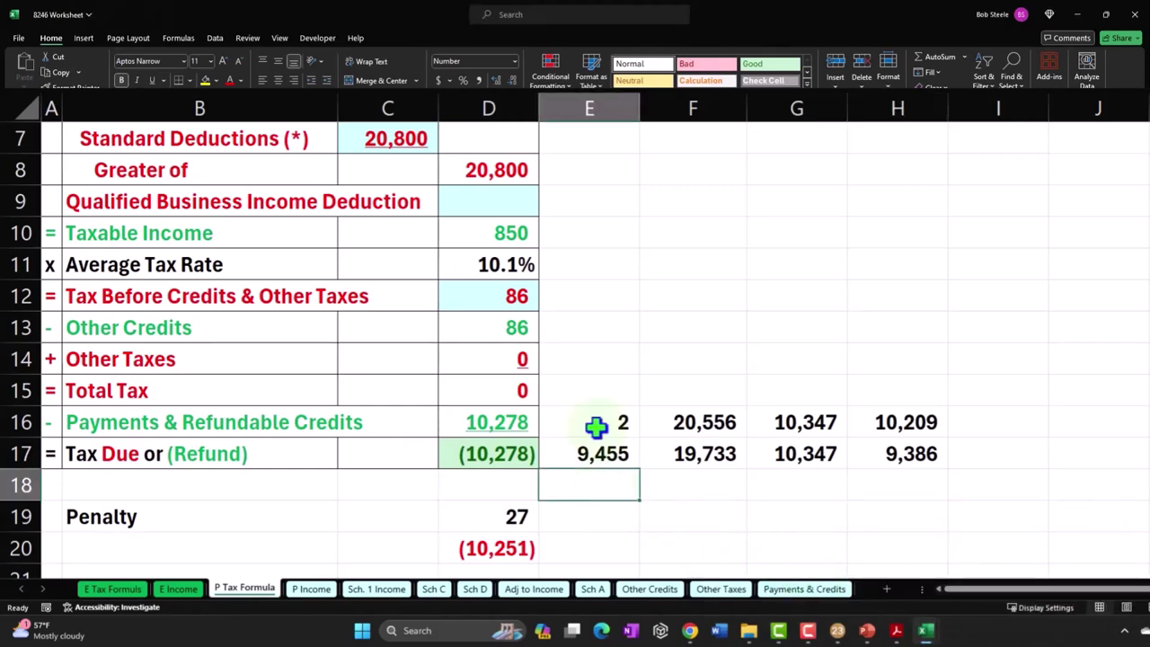
type("5,585")
key("ctrl+Return")
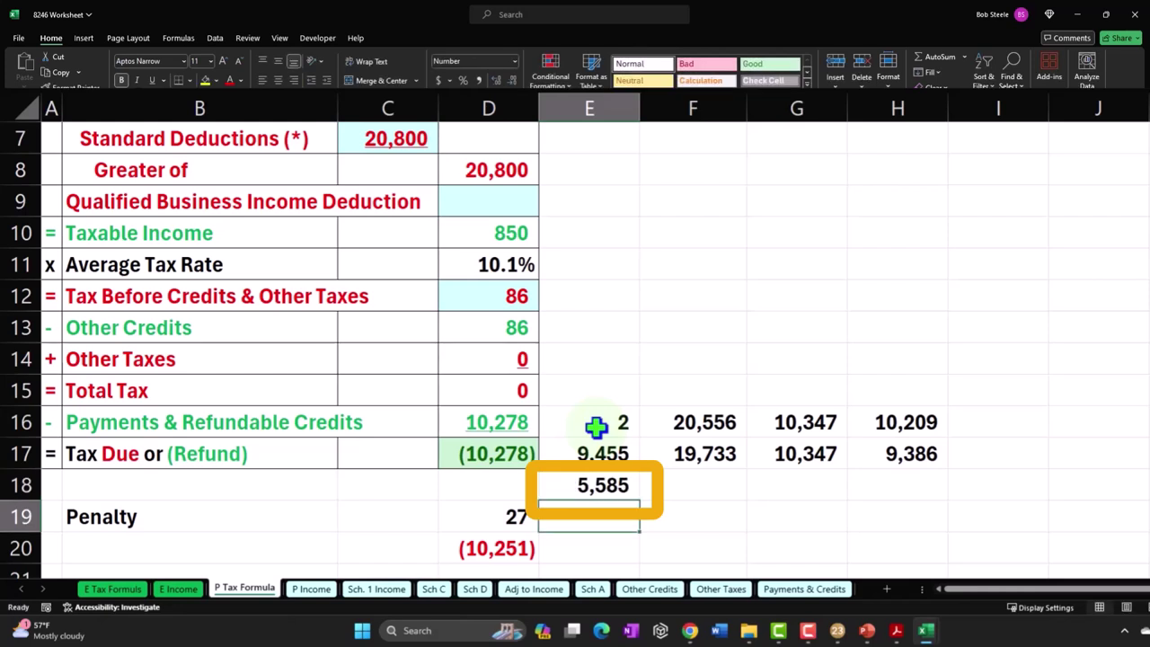
- Add the two separate filers' refundable credits in cell F18 with the formula =D16+E18, and select cell G18
key("Right")
type("=")
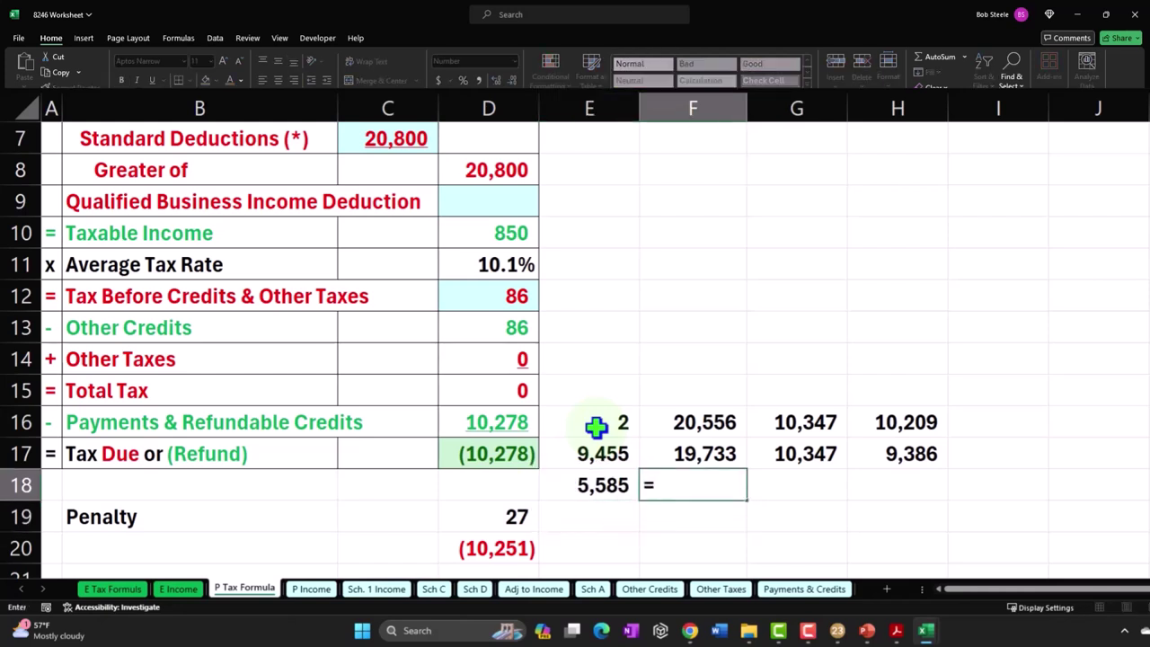
key("Left")
key("Left")
key("Up")
key("Up")
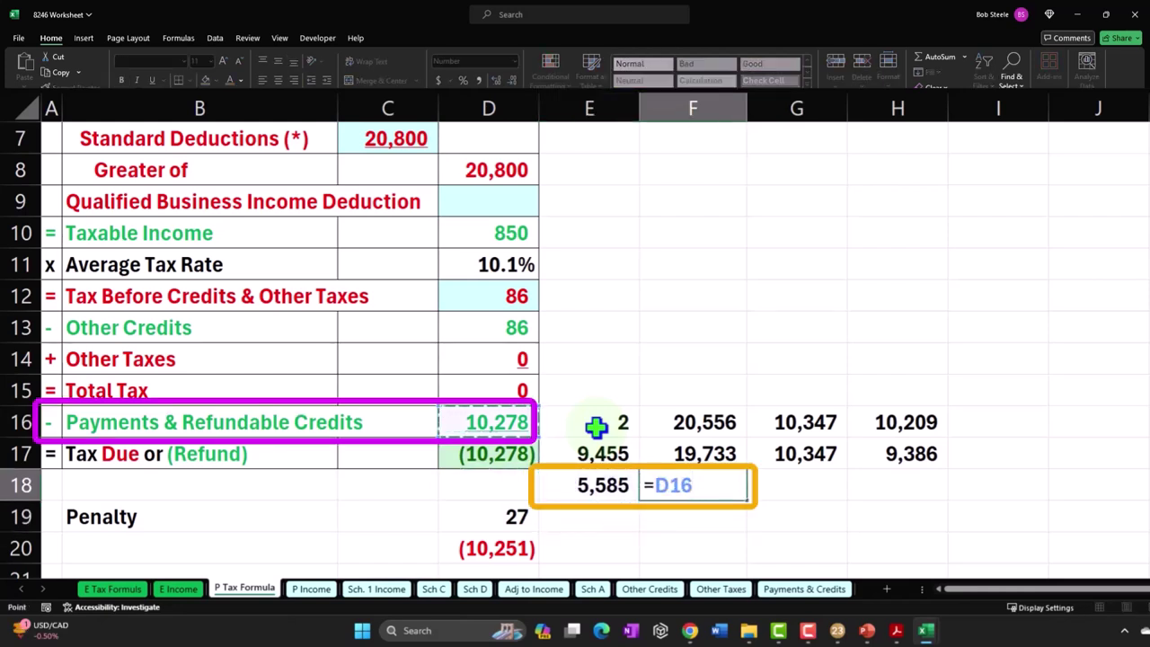
type("+")
key("Left")
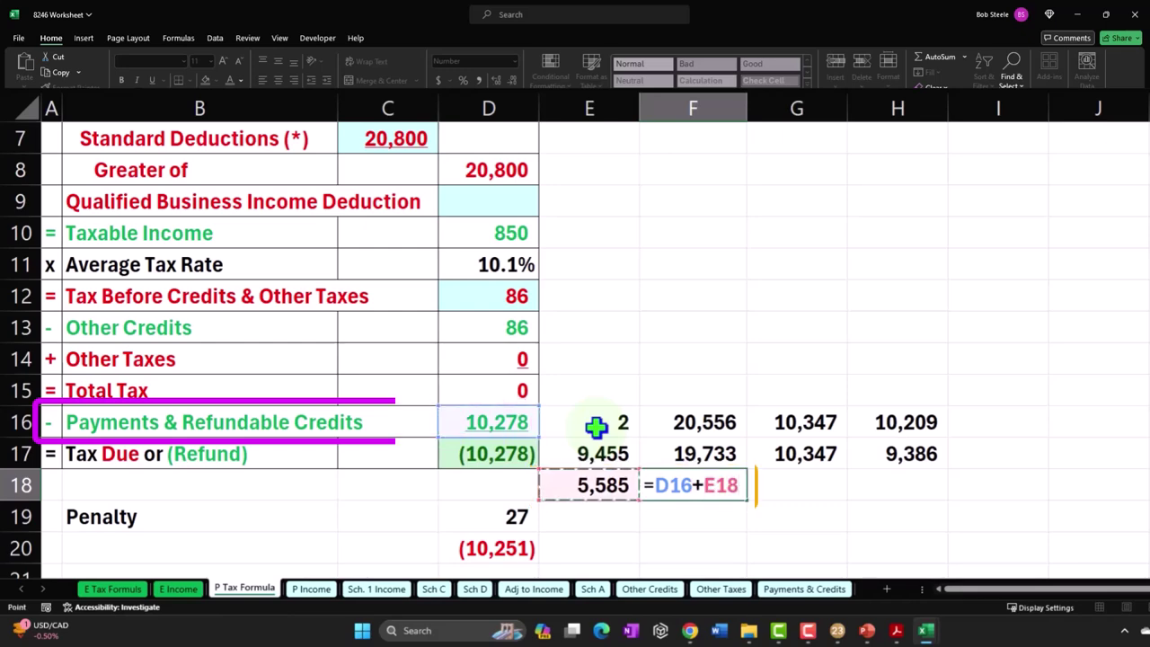
key("Return")
key("Right")
key("Up")
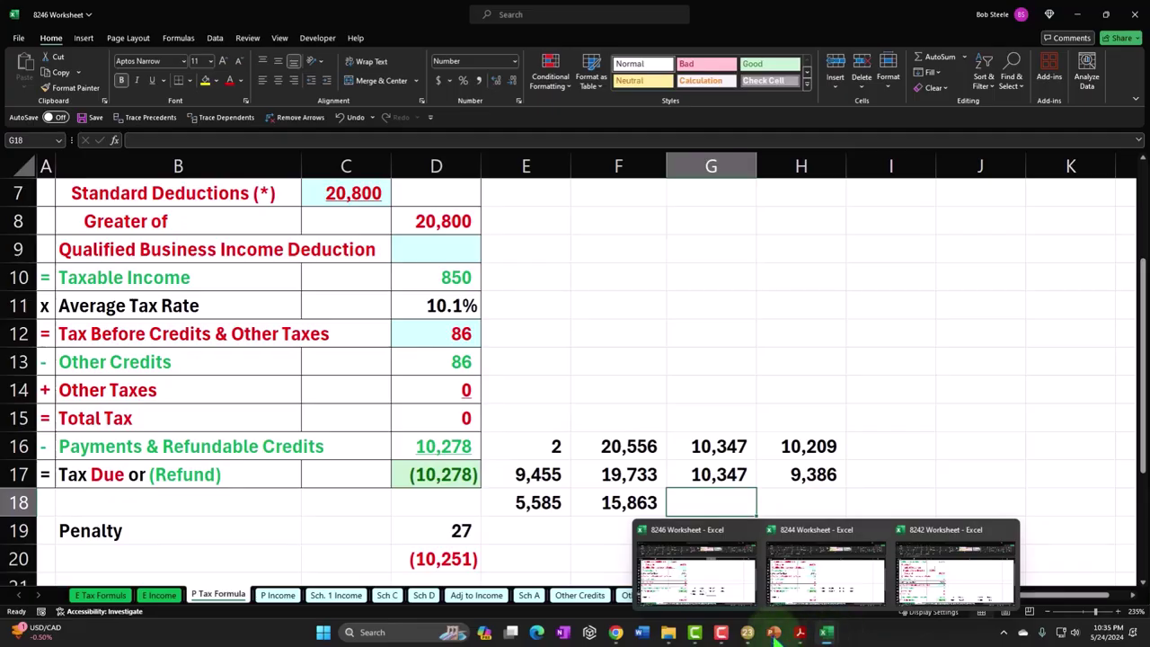
- Switch to Lacerte and delete the fifth dependent from the joint return's dependent information
left_click(746, 631)
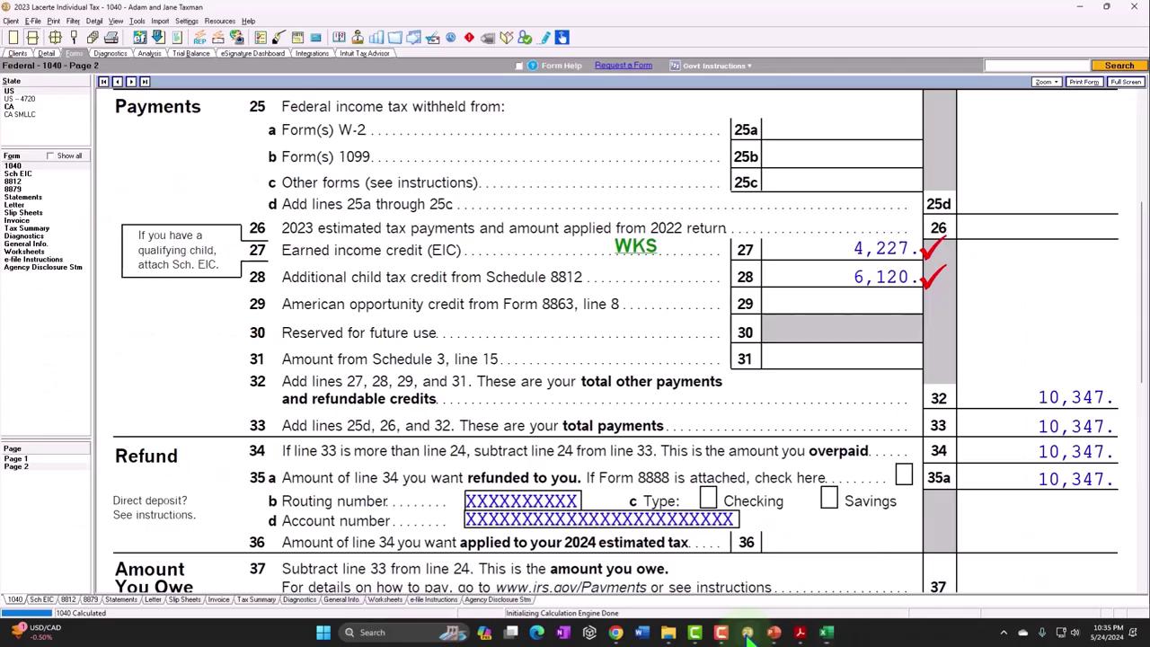
left_click(47, 53)
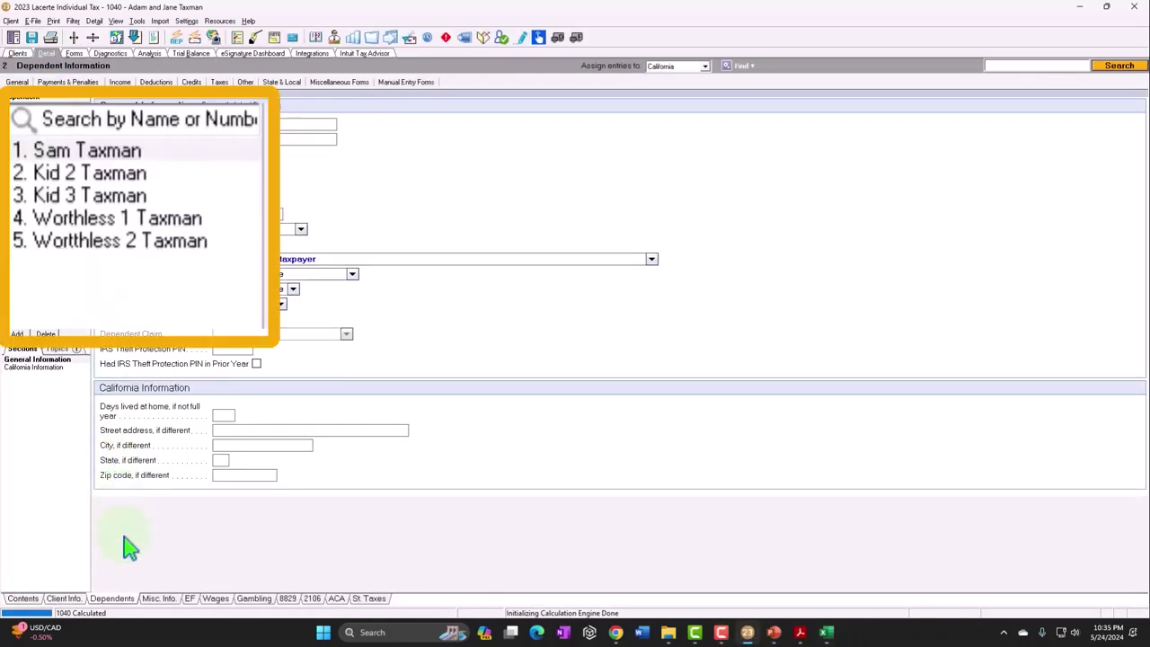
left_click(79, 242)
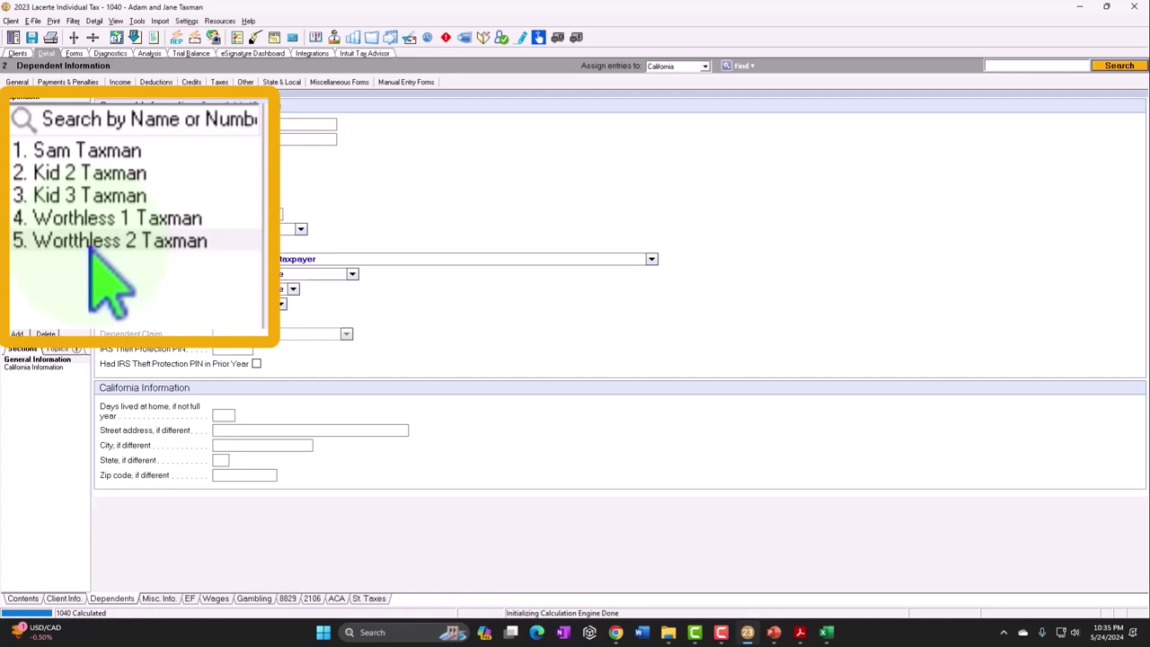
left_click(47, 333)
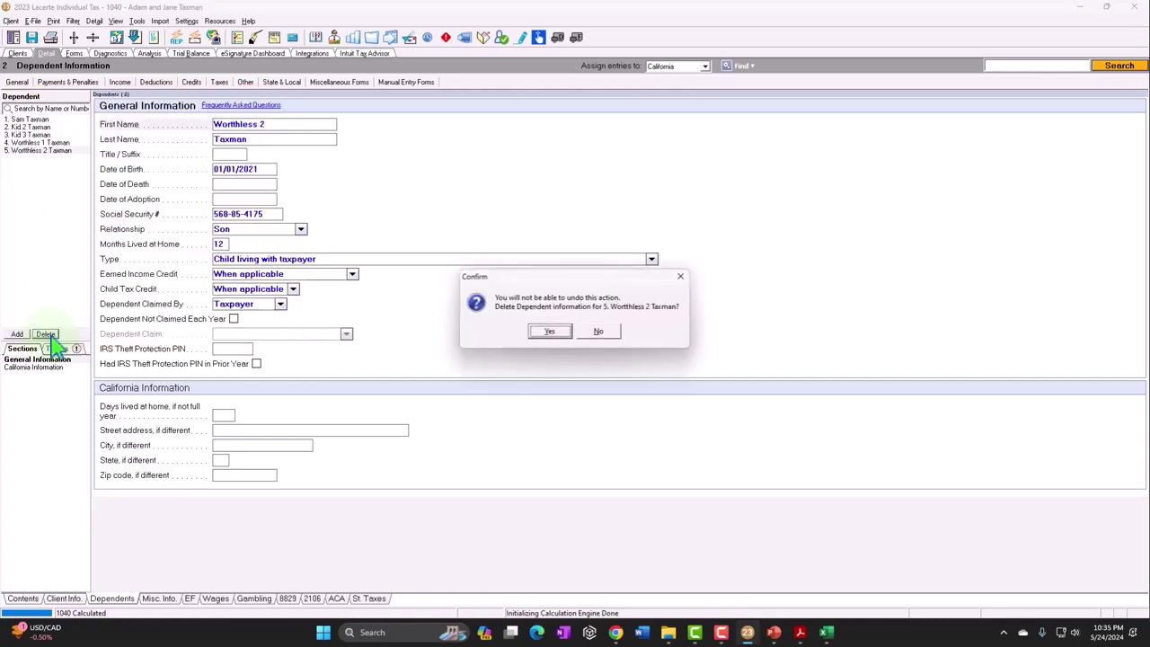
left_click(545, 329)
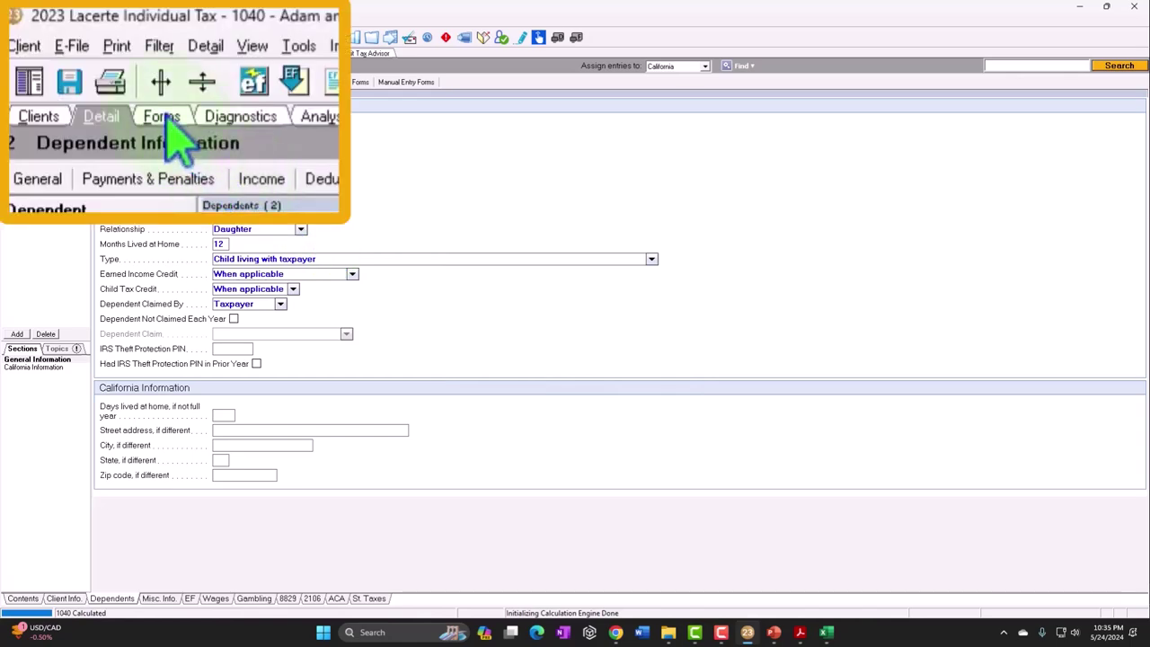
- Open page 1 of the joint return's Form 1040 and examine its dependents, income and taxable income lines
left_click(74, 53)
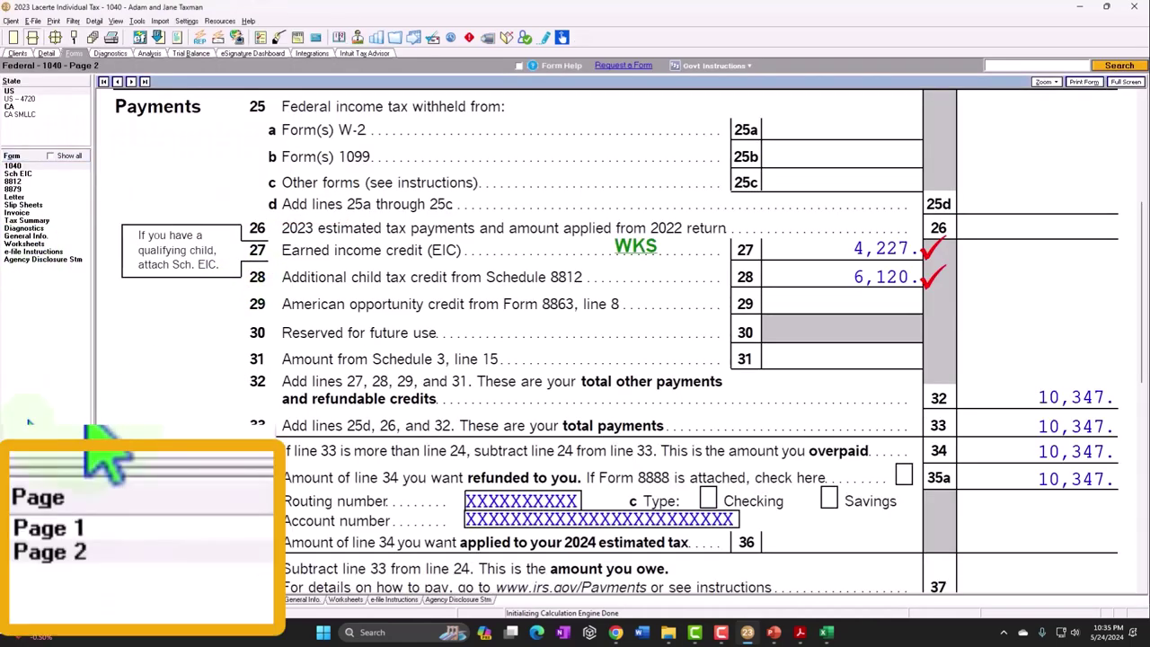
left_click(16, 458)
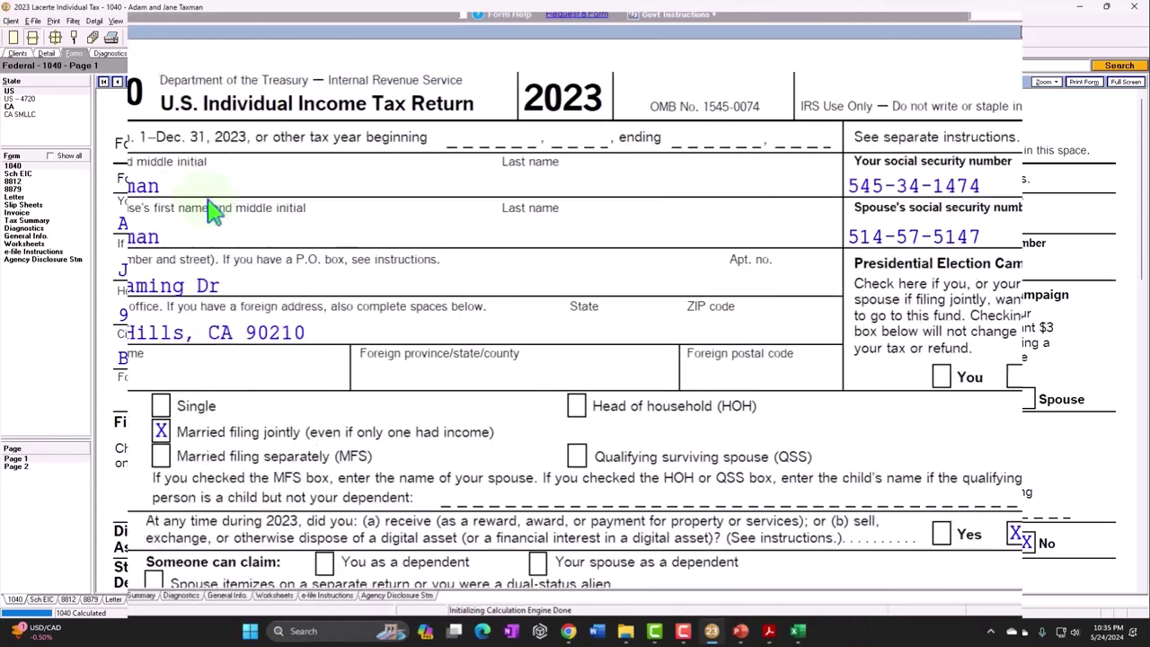
scroll(225, 220, "down", 5)
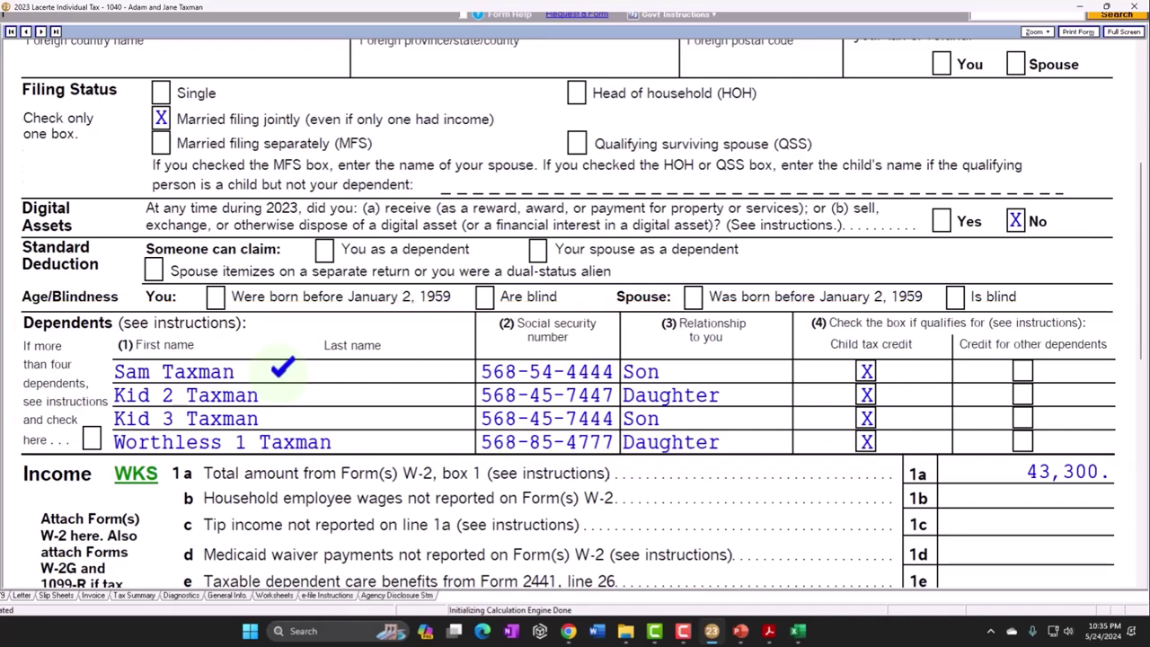
scroll(282, 380, "down", 4)
scroll(337, 386, "down", 1)
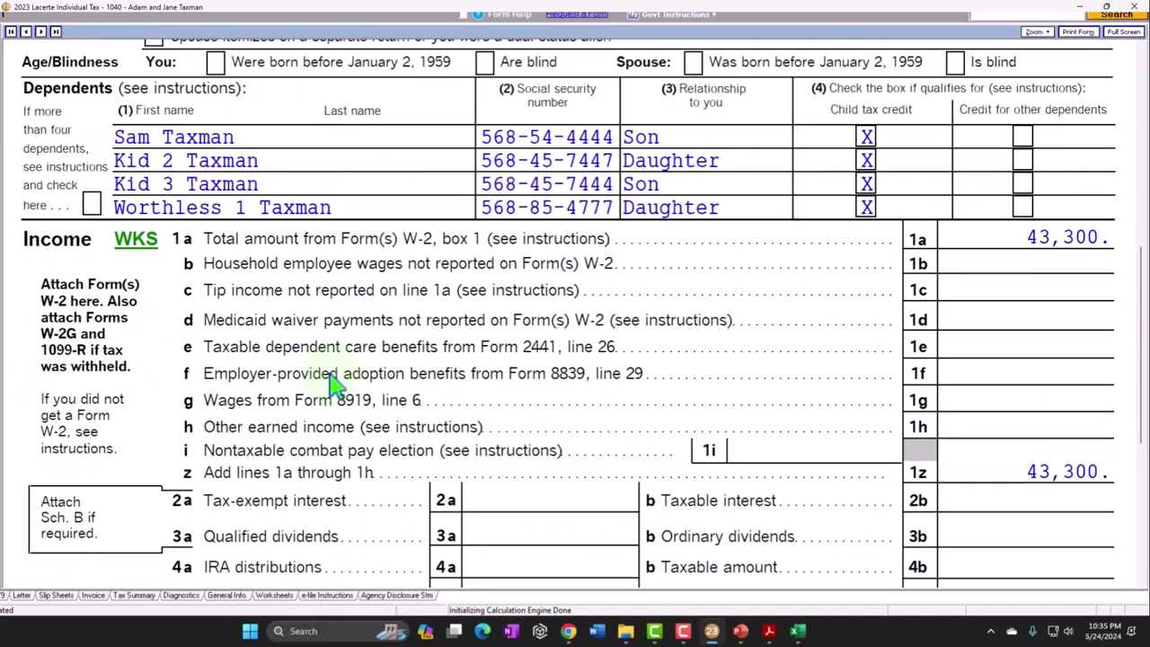
scroll(334, 384, "down", 1)
scroll(962, 180, "down", 6)
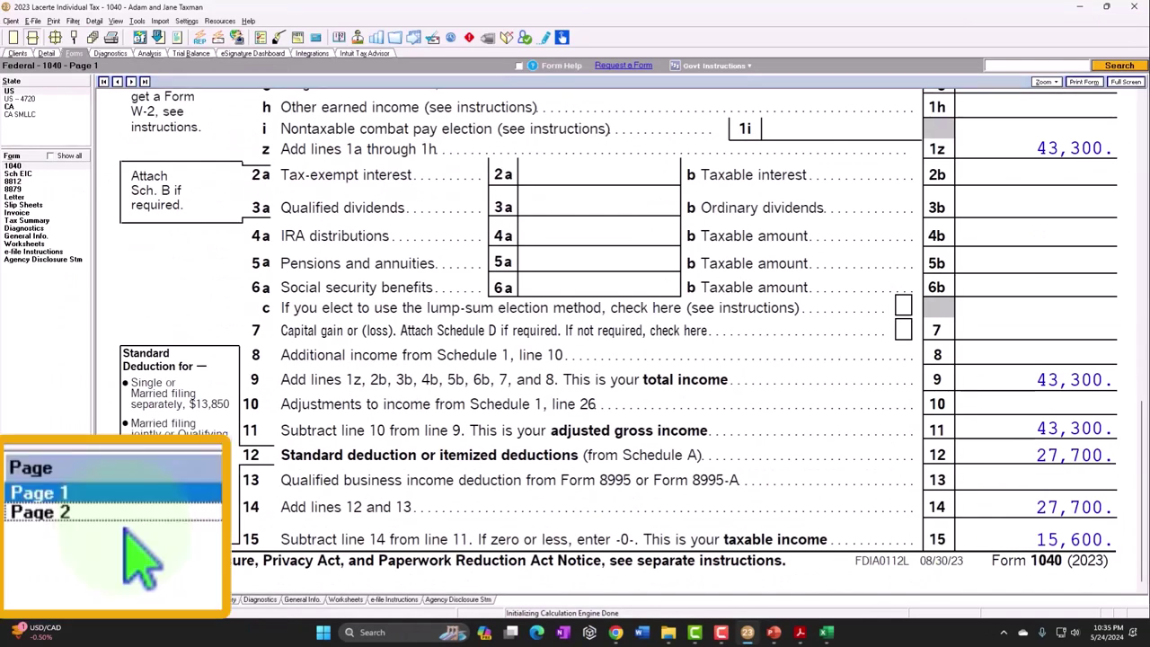
- Review the credits and payments on page 2 of Form 1040 and check off lines 27 and 28
left_click(27, 508)
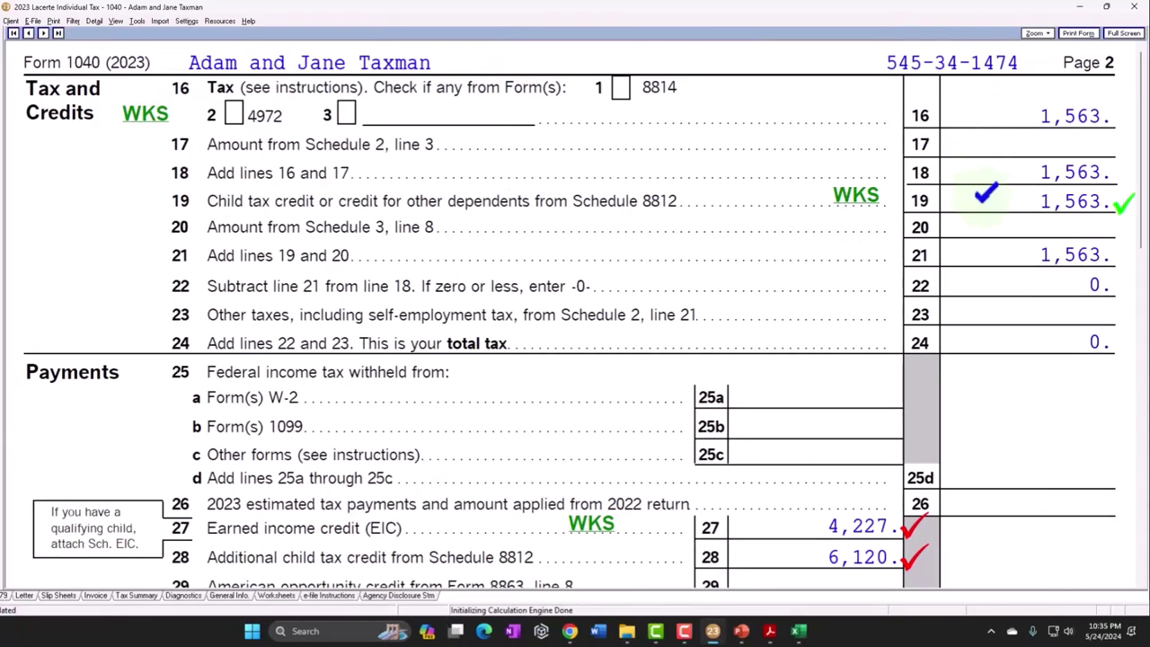
scroll(985, 193, "down", 5)
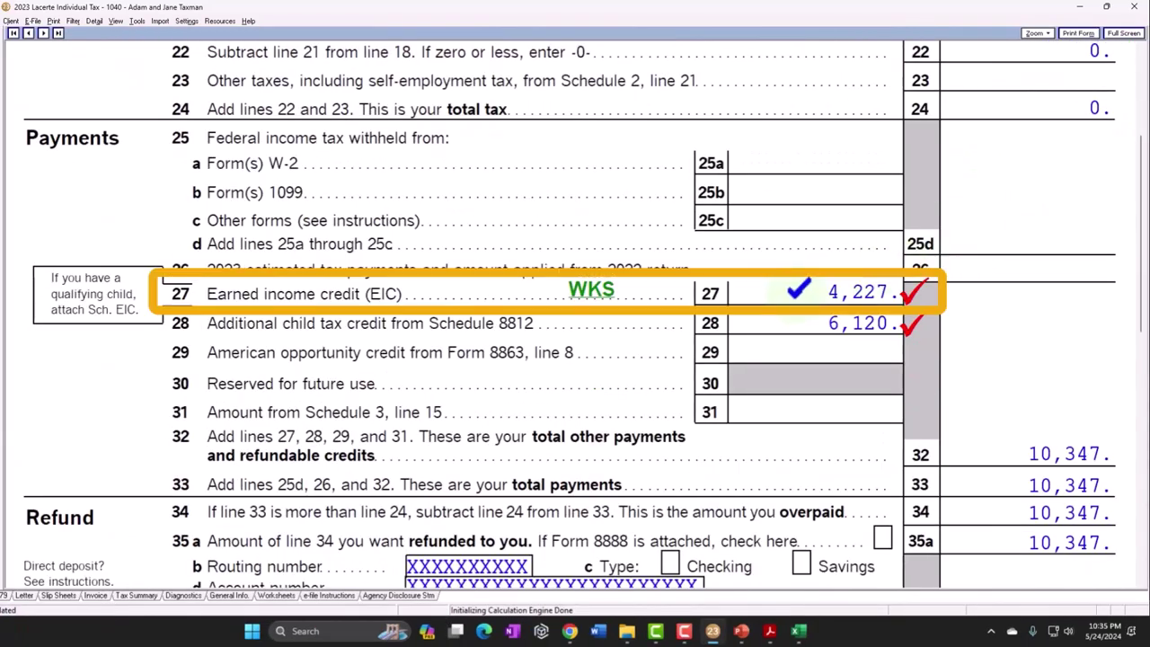
left_click(798, 289)
left_click(801, 318)
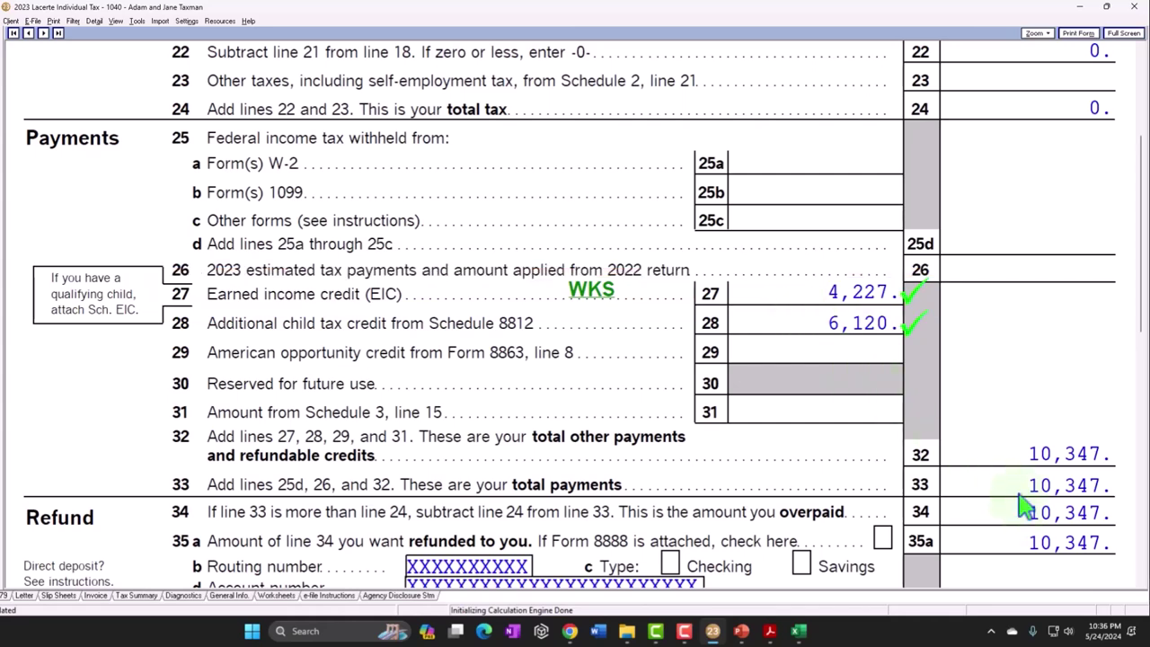
- Switch to the 8246 Worksheet in Excel, enter the joint return's refundable credits, 10,347, in cell G18, and begin a formula in H18
mouse_move(797, 634)
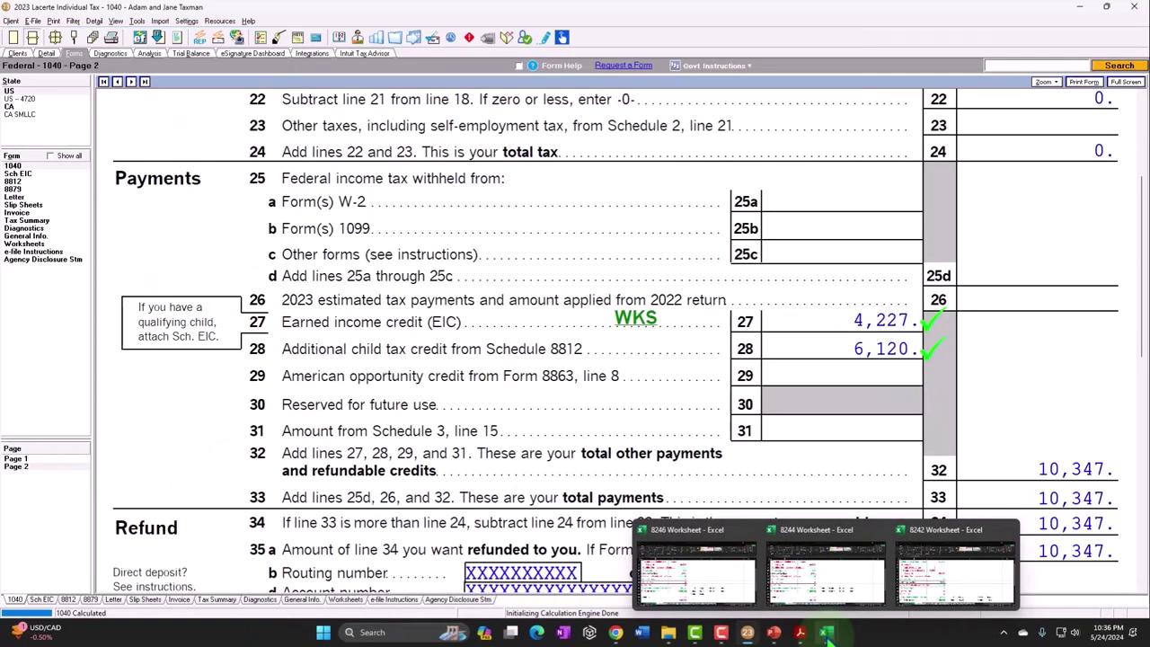
mouse_move(737, 588)
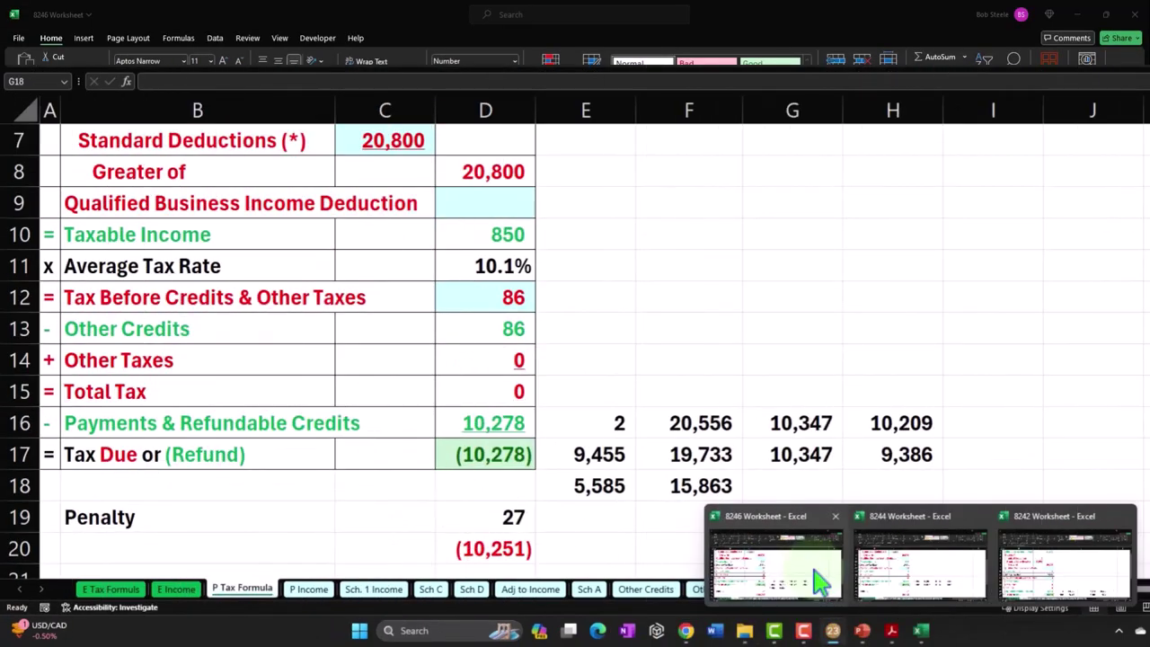
left_click(813, 568)
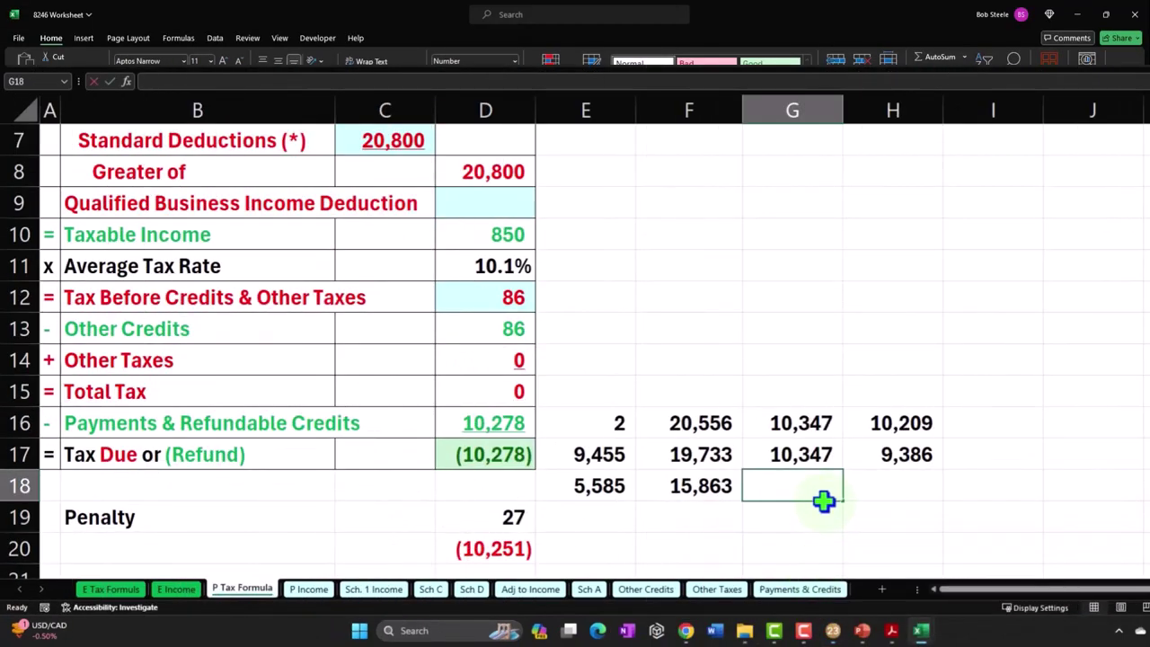
type("10347")
key("Return")
key("Right")
key("Up")
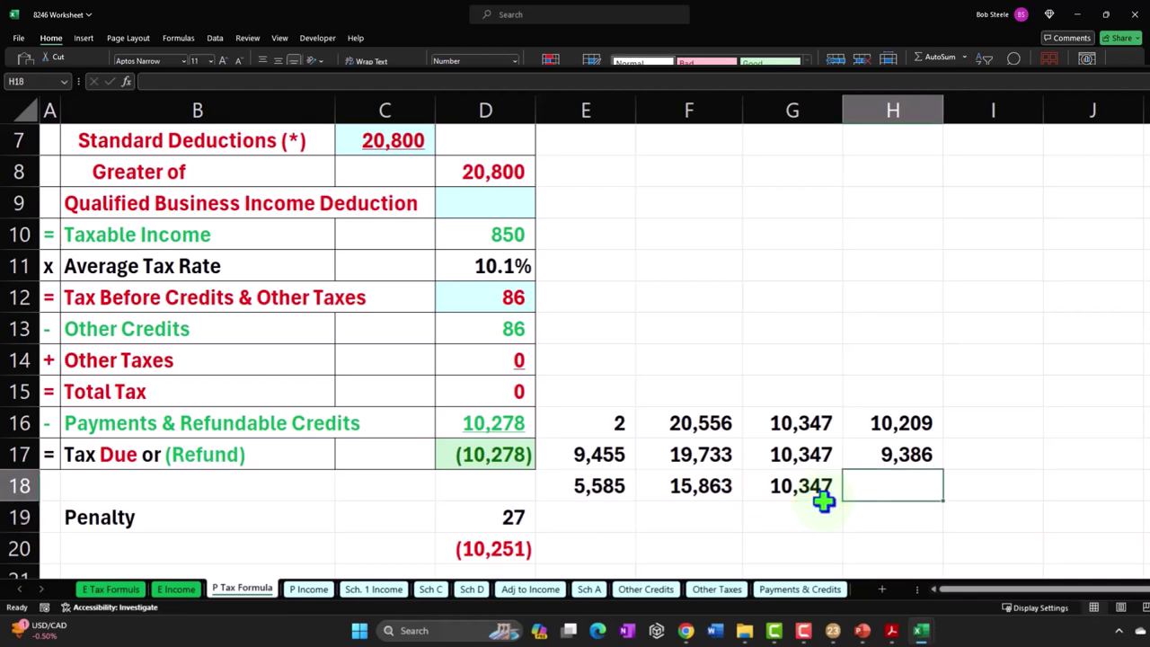
type("=")
left_click(823, 501)
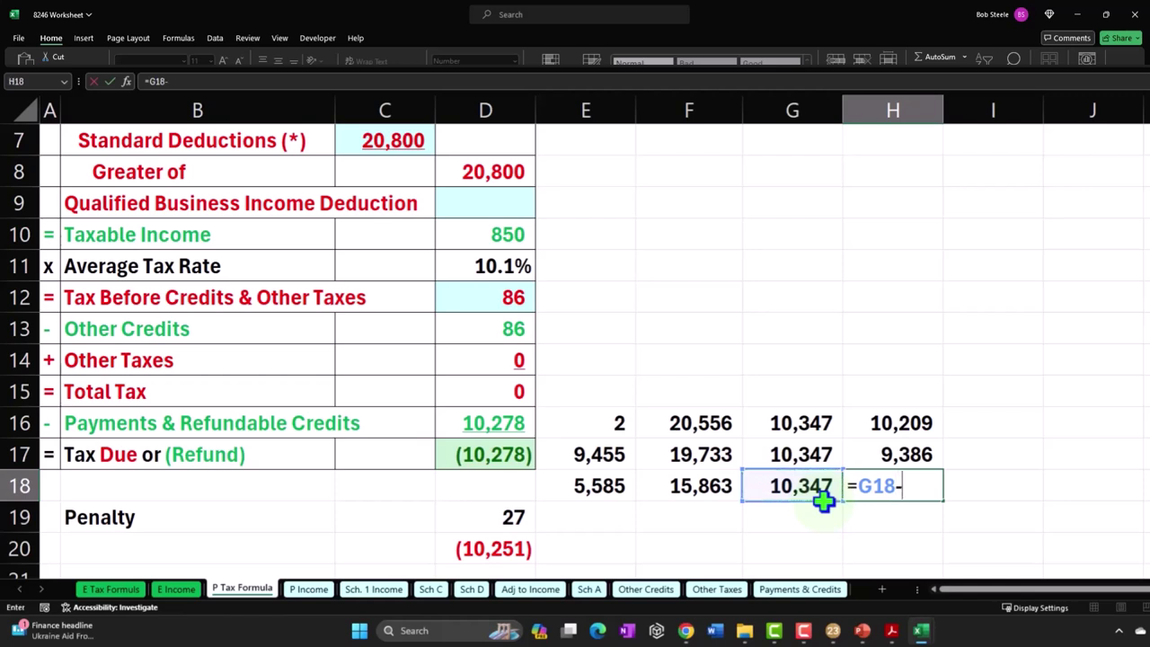
left_click(823, 501)
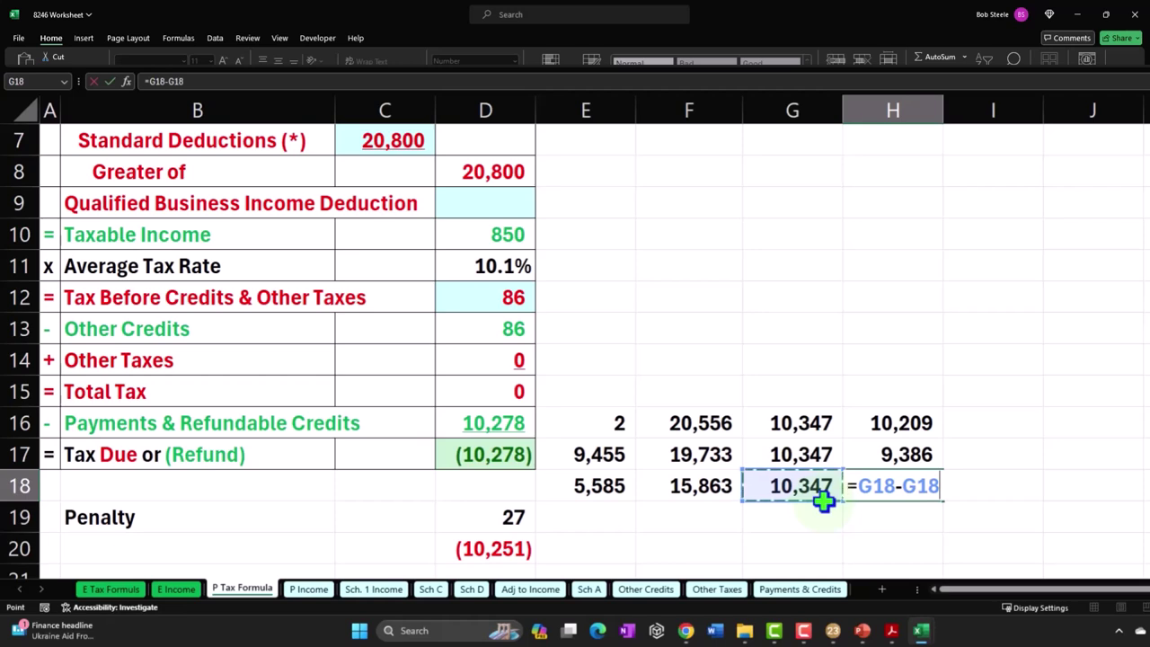
key("BackSpace")
key("BackSpace")
key("BackSpace")
key("BackSpace")
key("BackSpace")
key("BackSpace")
key("BackSpace")
- Complete the formula in H18 as =F18-G18 to subtract the joint return's credits from the two separate filers' total
key("Left")
key("Left")
type("-")
key("Left")
key("Return")
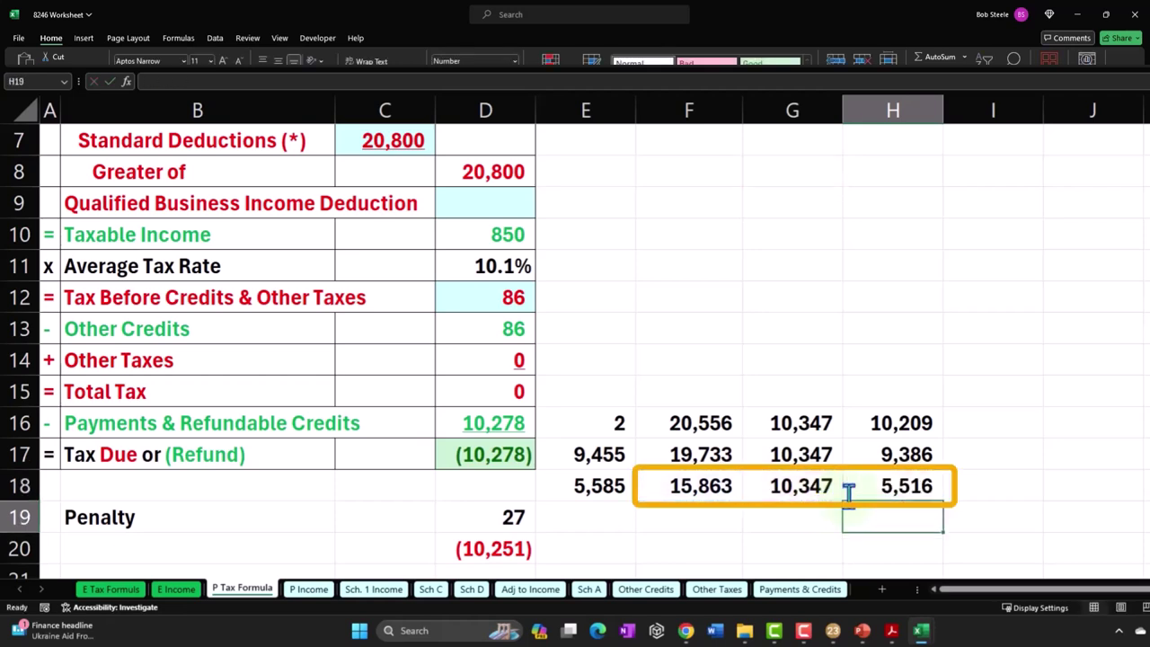